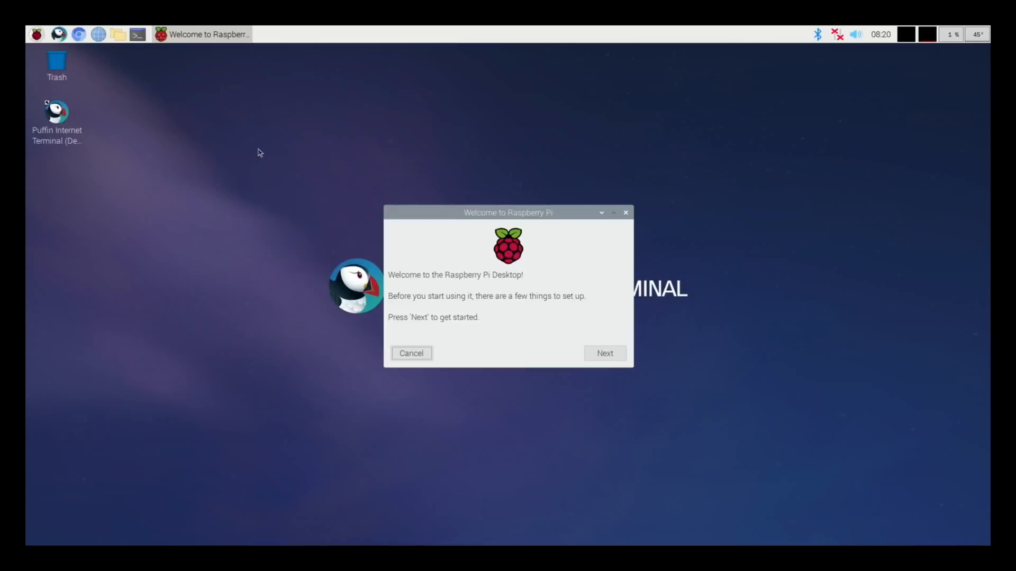
- Start the first-boot wizard with United Kingdom settings, unchanged password and the black-border screen option
{"action": "left_click", "coordinate": [37, 34]}
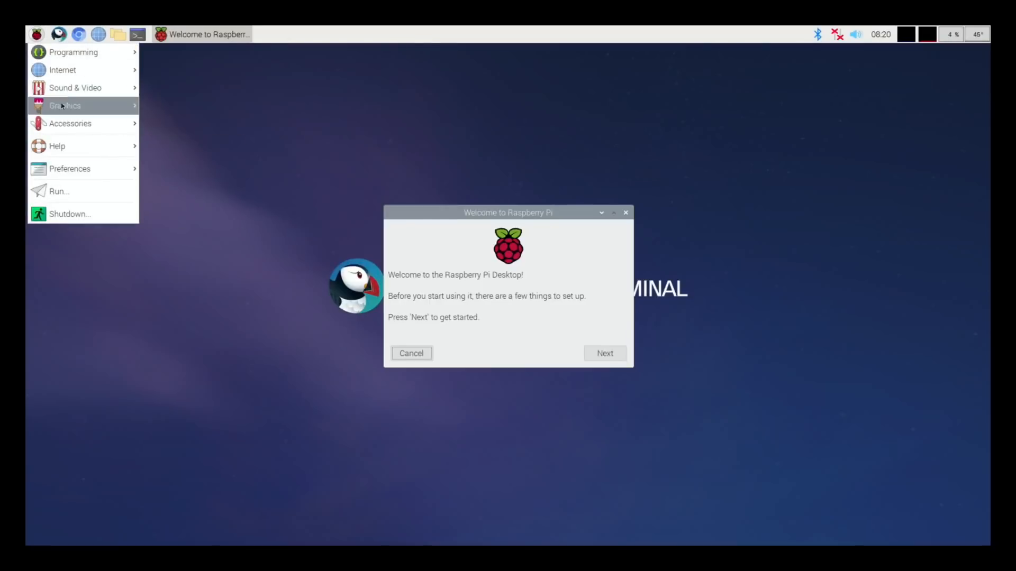
{"action": "left_click", "coordinate": [288, 147]}
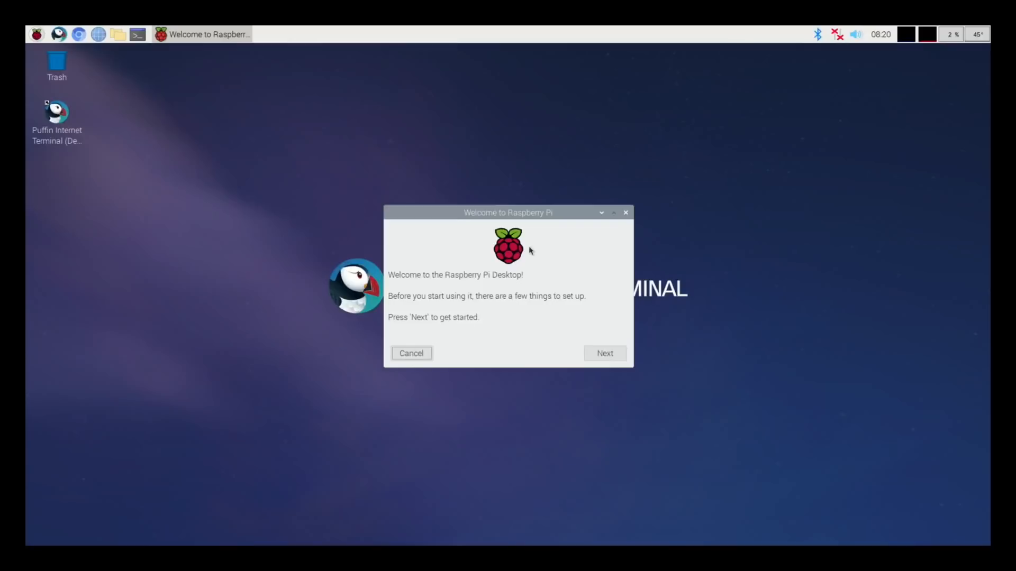
{"action": "left_click", "coordinate": [604, 353]}
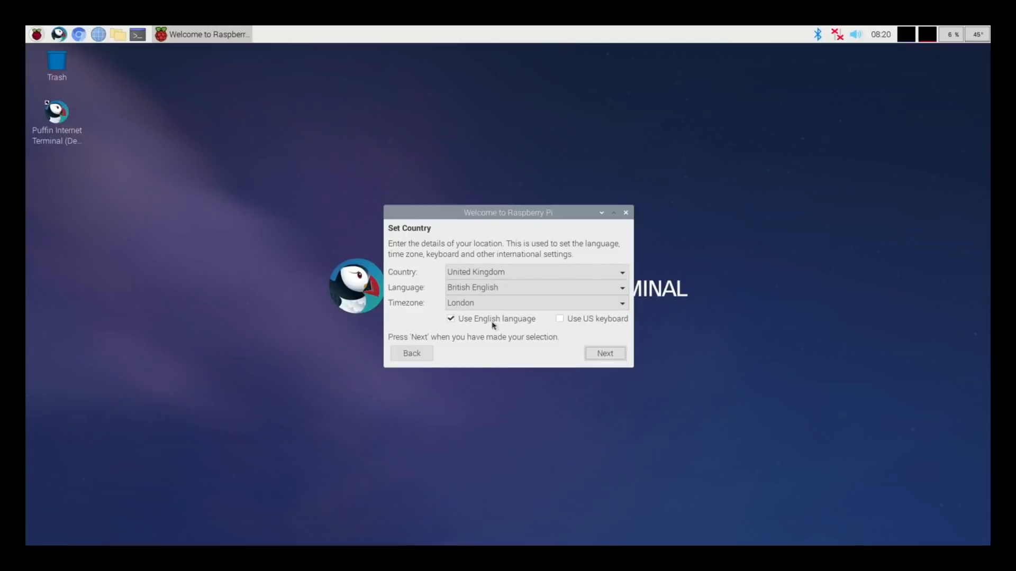
{"action": "left_click", "coordinate": [597, 355]}
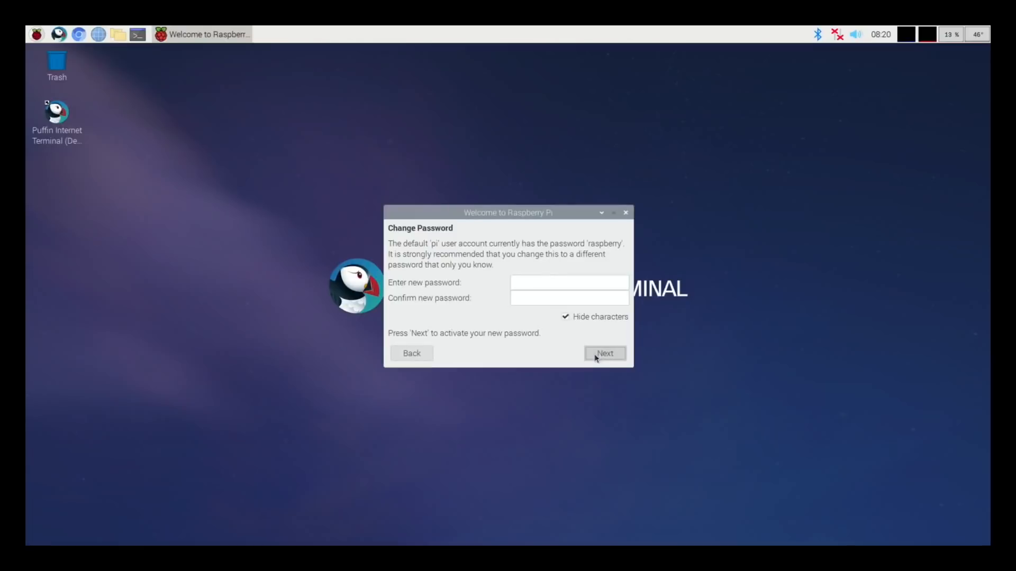
{"action": "left_click", "coordinate": [593, 356]}
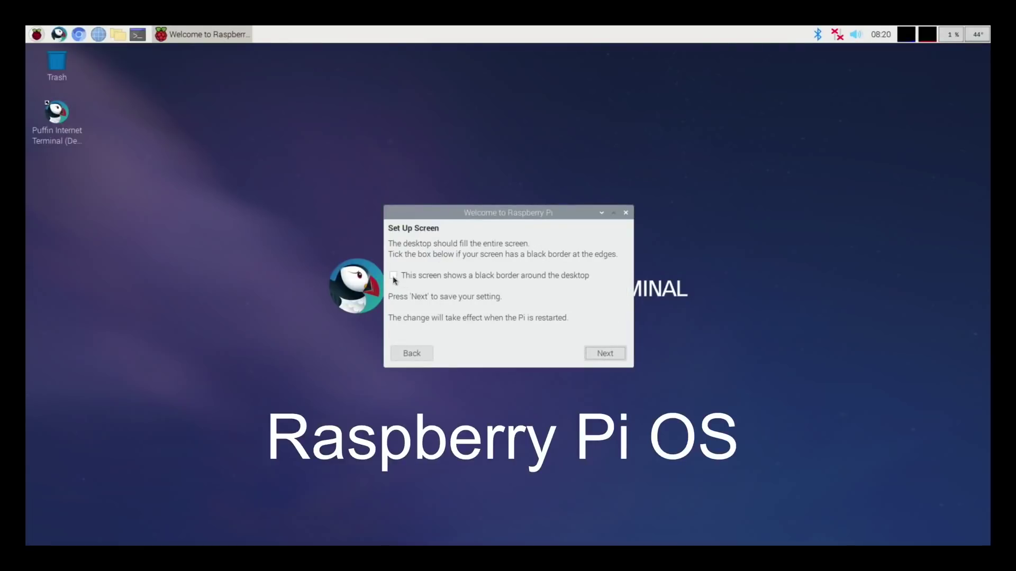
{"action": "left_click", "coordinate": [394, 277]}
{"action": "left_click", "coordinate": [601, 354]}
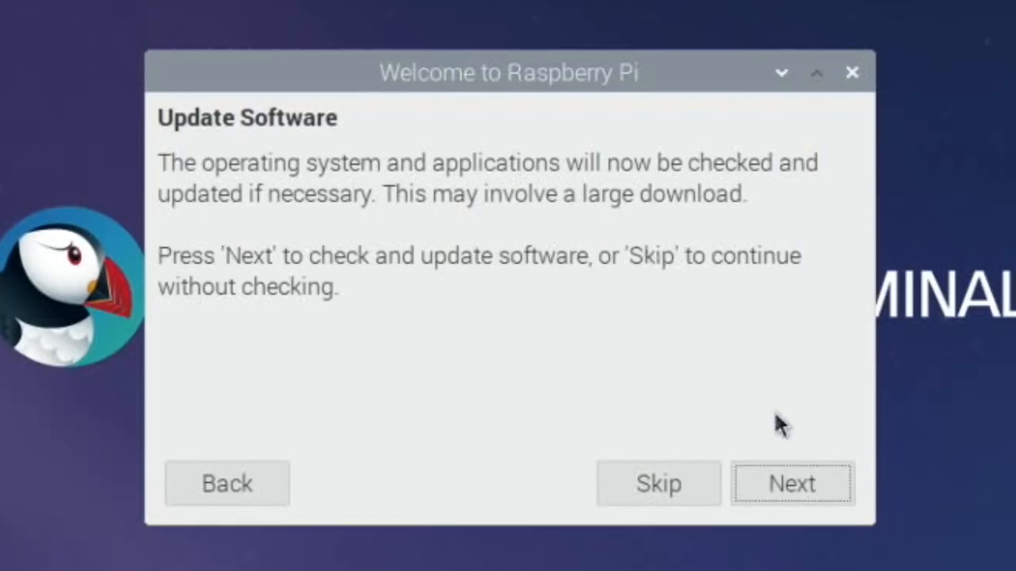
- Check for software updates, confirm the system is up to date and restart the Pi
{"action": "left_click", "coordinate": [781, 479]}
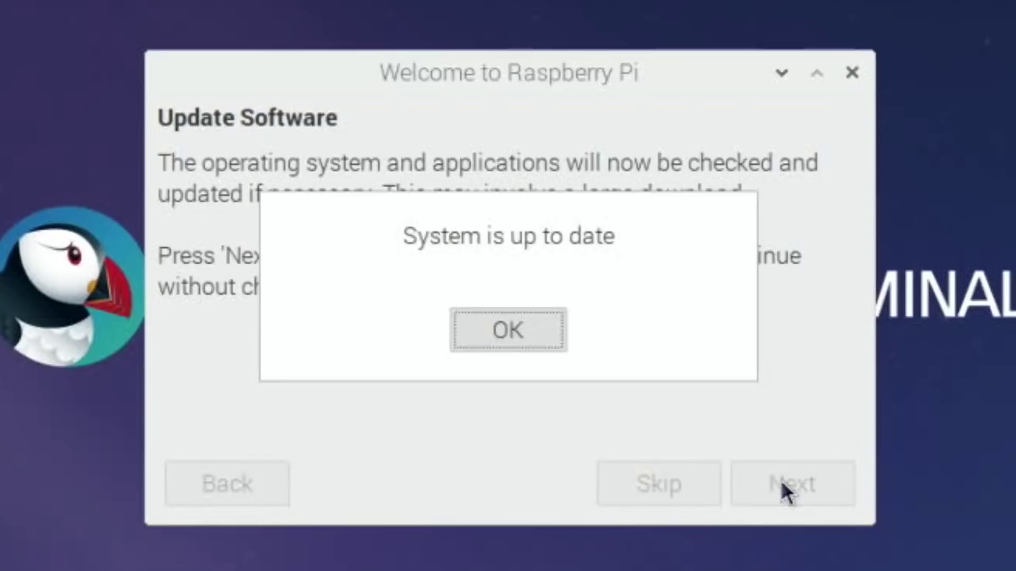
{"action": "left_click", "coordinate": [518, 327]}
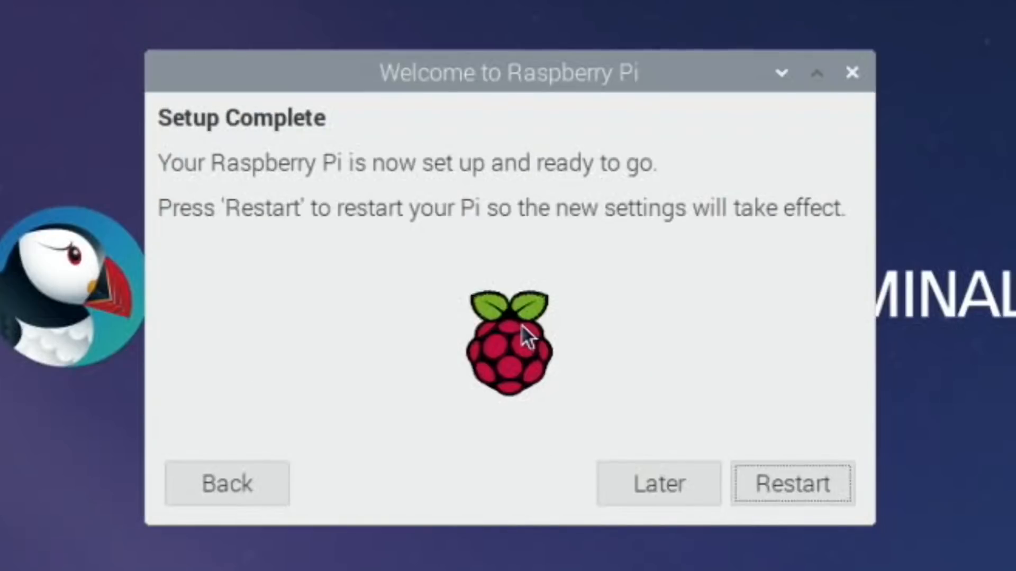
{"action": "left_click", "coordinate": [764, 493]}
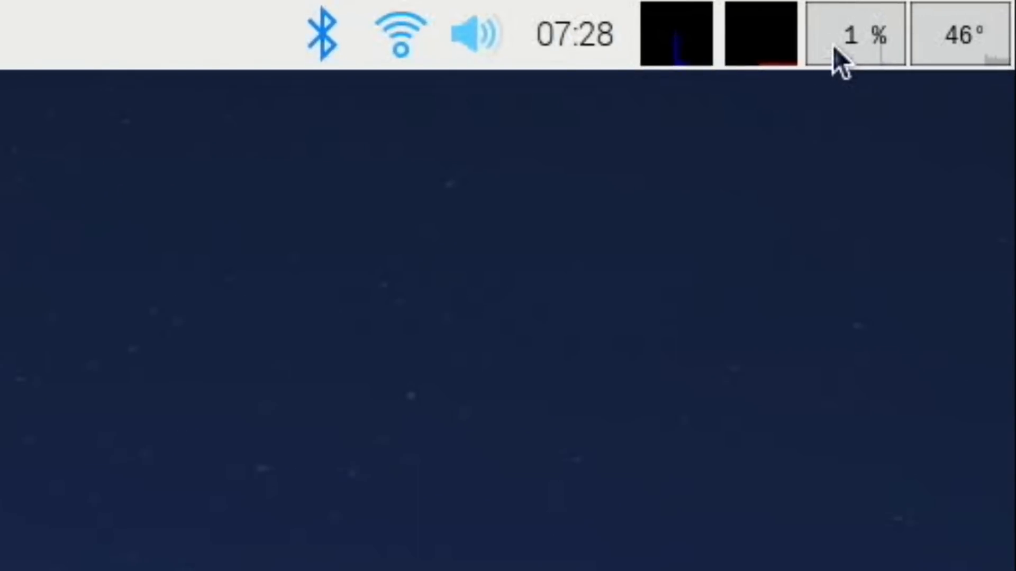
{"action": "right_click", "coordinate": [837, 48]}
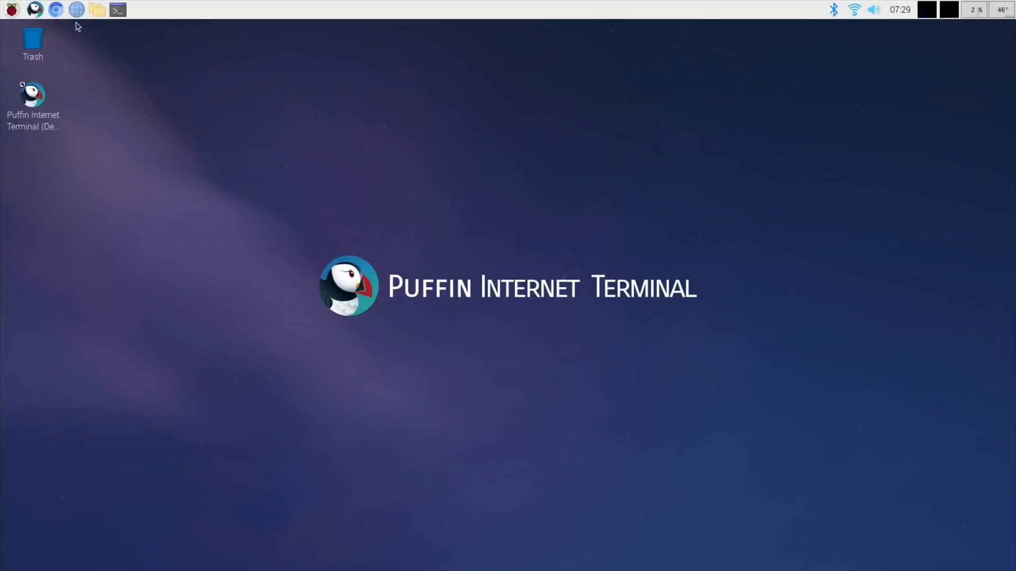
{"action": "left_click", "coordinate": [12, 9]}
- Launch Puffin, reach YouTube via a 'youtube' search and open the puffin.com/raspberry-pi comment link
{"action": "double_click", "coordinate": [32, 97]}
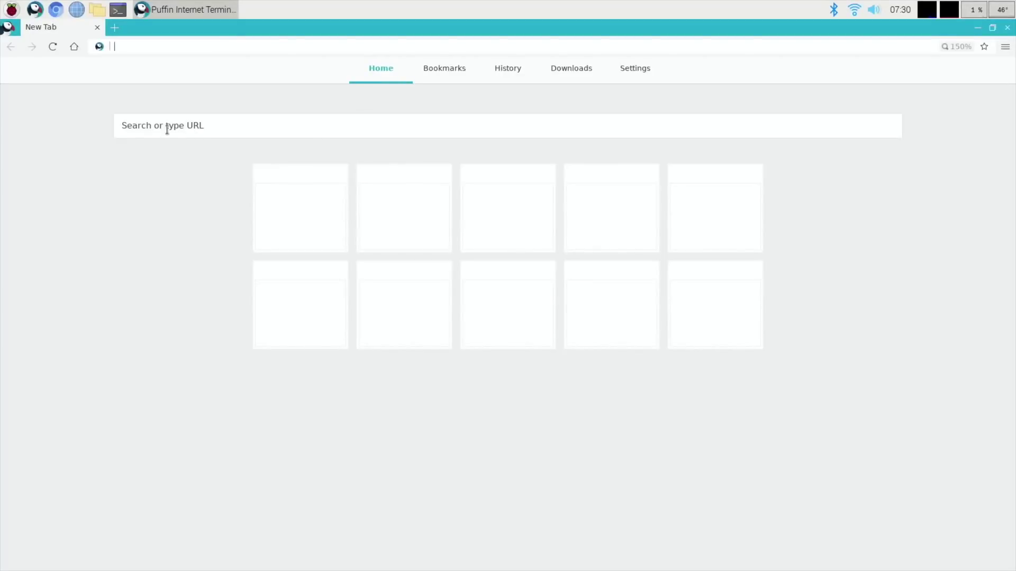
{"action": "left_click", "coordinate": [167, 128]}
{"action": "type", "text": "youtube"}
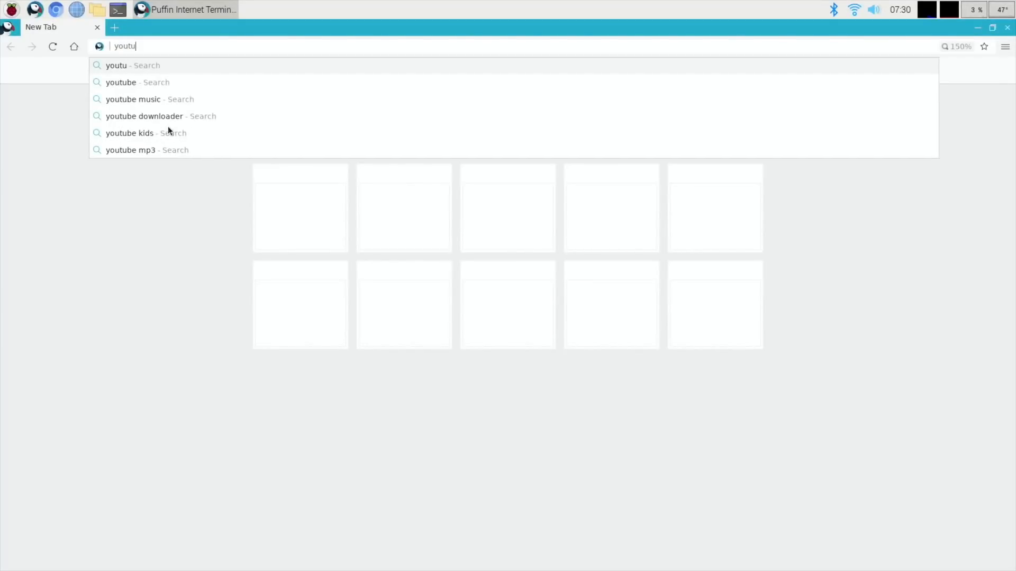
{"action": "key", "text": "Return"}
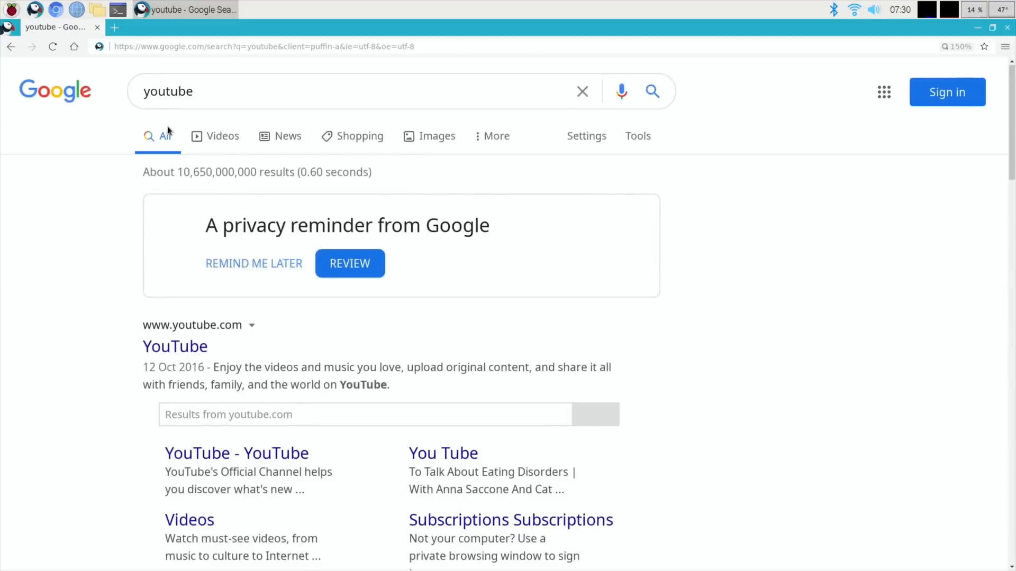
{"action": "left_click", "coordinate": [174, 346]}
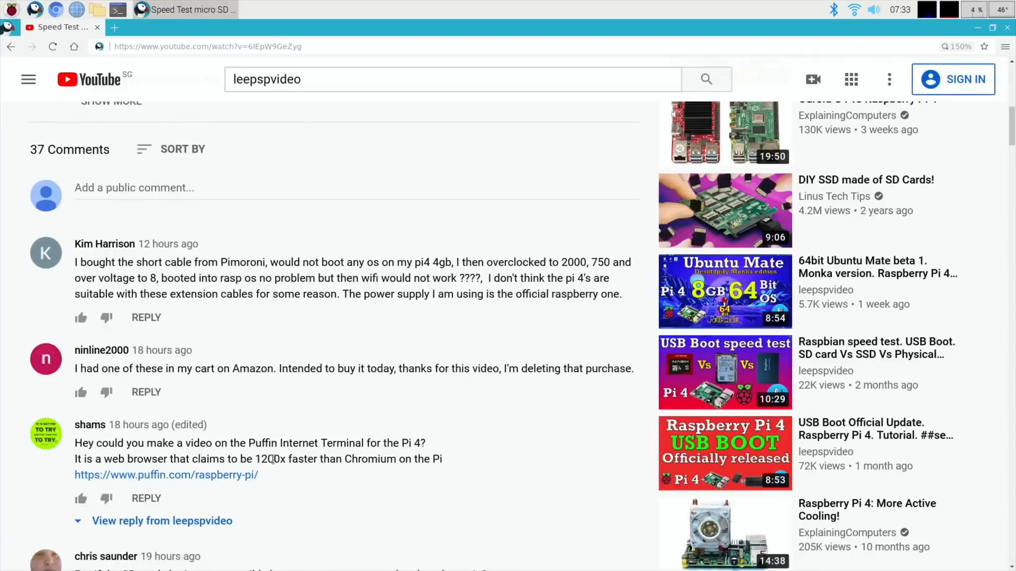
{"action": "left_click", "coordinate": [227, 476]}
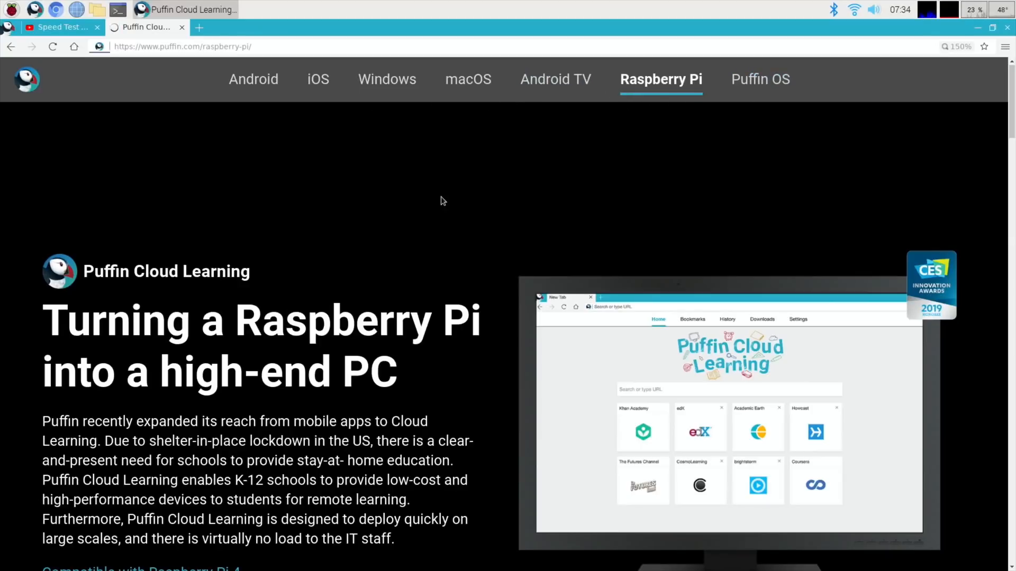
{"action": "scroll", "coordinate": [442, 201], "scroll_direction": "down", "scroll_amount": 5}
{"action": "scroll", "coordinate": [442, 201], "scroll_direction": "down", "scroll_amount": 5}
{"action": "scroll", "coordinate": [442, 201], "scroll_direction": "up", "scroll_amount": 8}
{"action": "scroll", "coordinate": [442, 201], "scroll_direction": "down", "scroll_amount": 5}
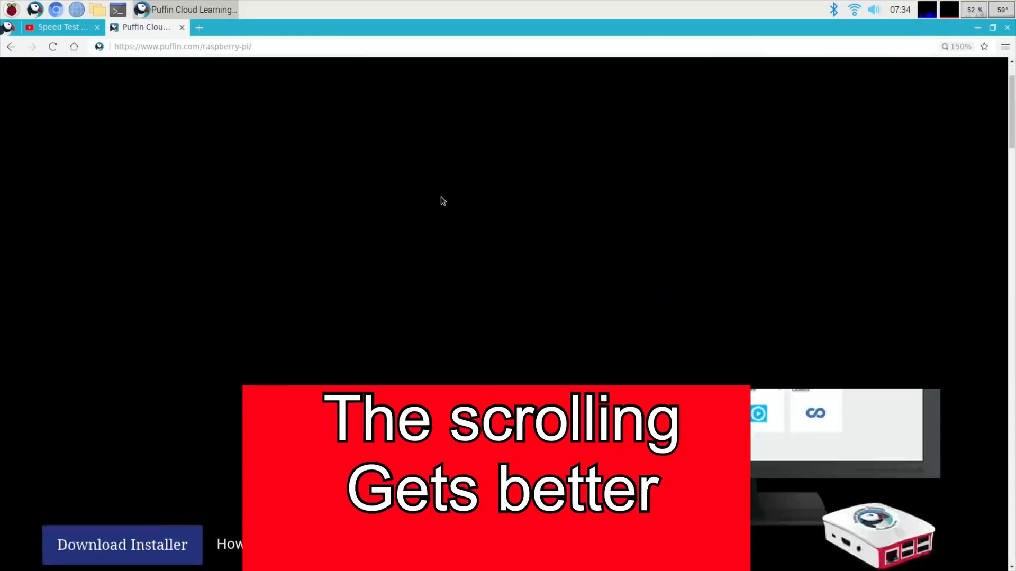
{"action": "scroll", "coordinate": [442, 200], "scroll_direction": "up", "scroll_amount": 8}
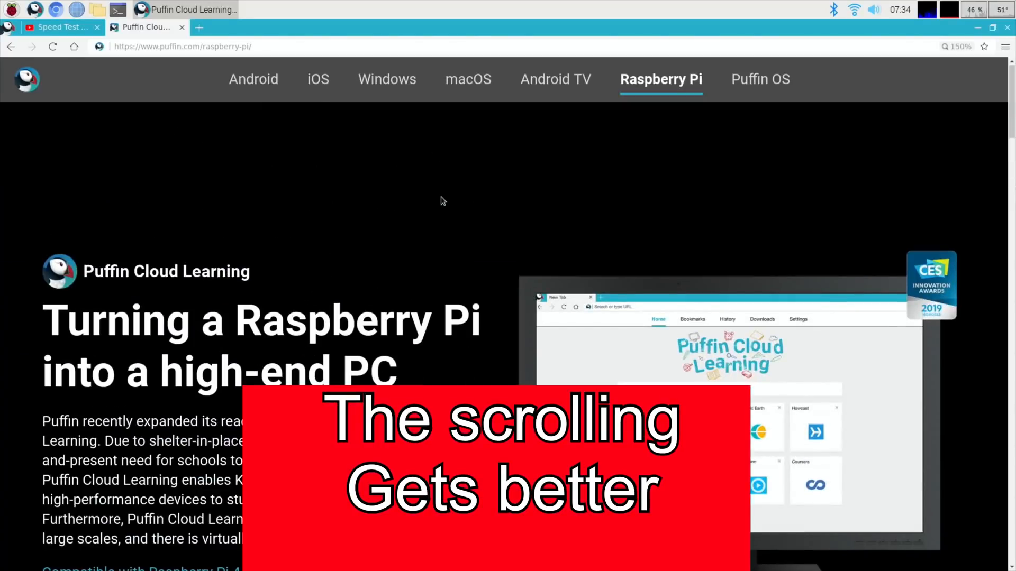
{"action": "scroll", "coordinate": [442, 200], "scroll_direction": "down", "scroll_amount": 5}
{"action": "scroll", "coordinate": [442, 201], "scroll_direction": "down", "scroll_amount": 3}
{"action": "scroll", "coordinate": [442, 201], "scroll_direction": "up", "scroll_amount": 6}
{"action": "scroll", "coordinate": [442, 201], "scroll_direction": "down", "scroll_amount": 8}
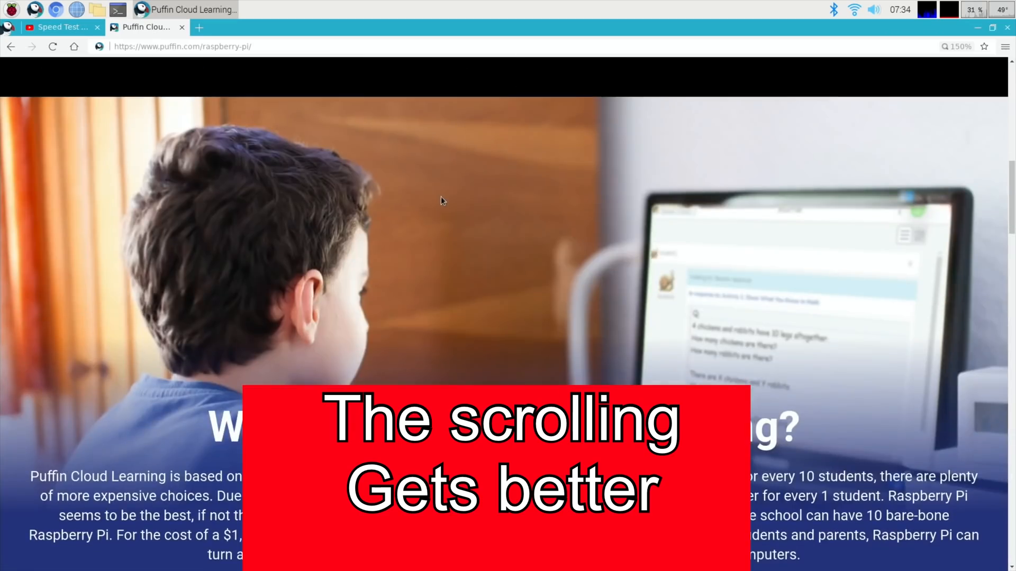
{"action": "scroll", "coordinate": [442, 201], "scroll_direction": "down", "scroll_amount": 6}
{"action": "scroll", "coordinate": [443, 201], "scroll_direction": "down", "scroll_amount": 5}
{"action": "scroll", "coordinate": [442, 201], "scroll_direction": "up", "scroll_amount": 2}
{"action": "scroll", "coordinate": [443, 201], "scroll_direction": "up", "scroll_amount": 10}
{"action": "scroll", "coordinate": [442, 200], "scroll_direction": "up", "scroll_amount": 6}
{"action": "scroll", "coordinate": [441, 200], "scroll_direction": "down", "scroll_amount": 3}
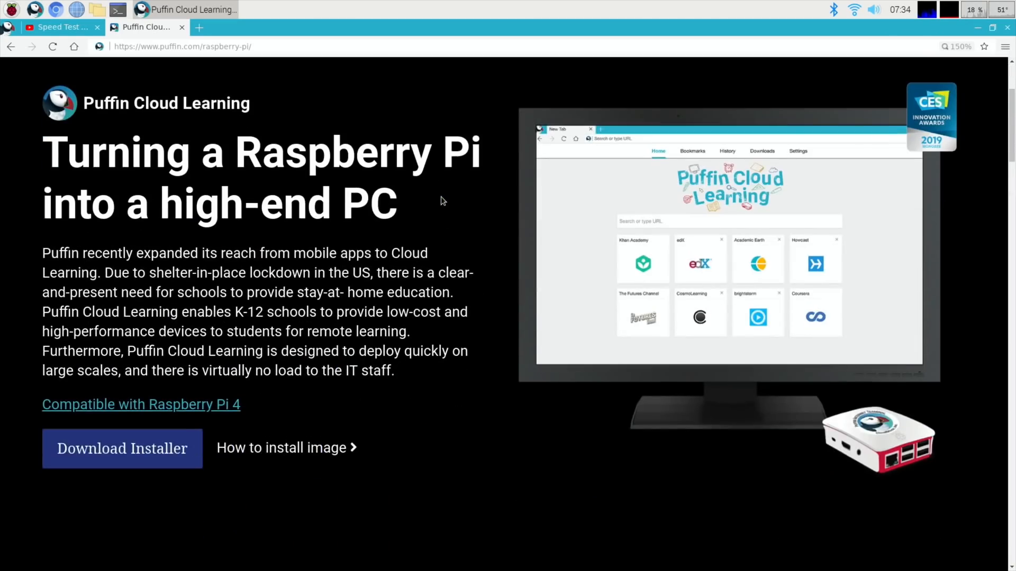
{"action": "scroll", "coordinate": [442, 201], "scroll_direction": "down", "scroll_amount": 10}
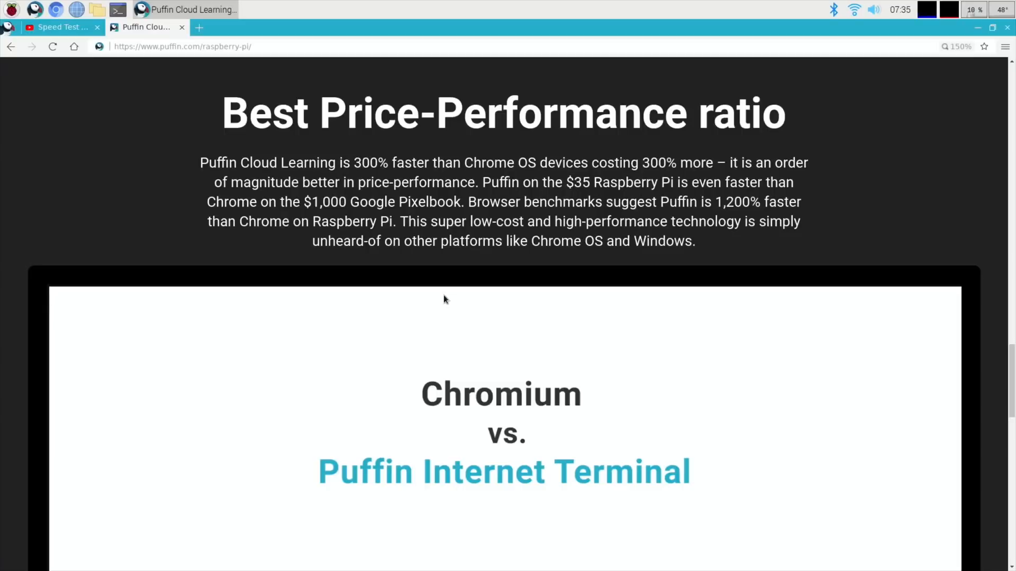
{"action": "scroll", "coordinate": [443, 299], "scroll_direction": "down", "scroll_amount": 3}
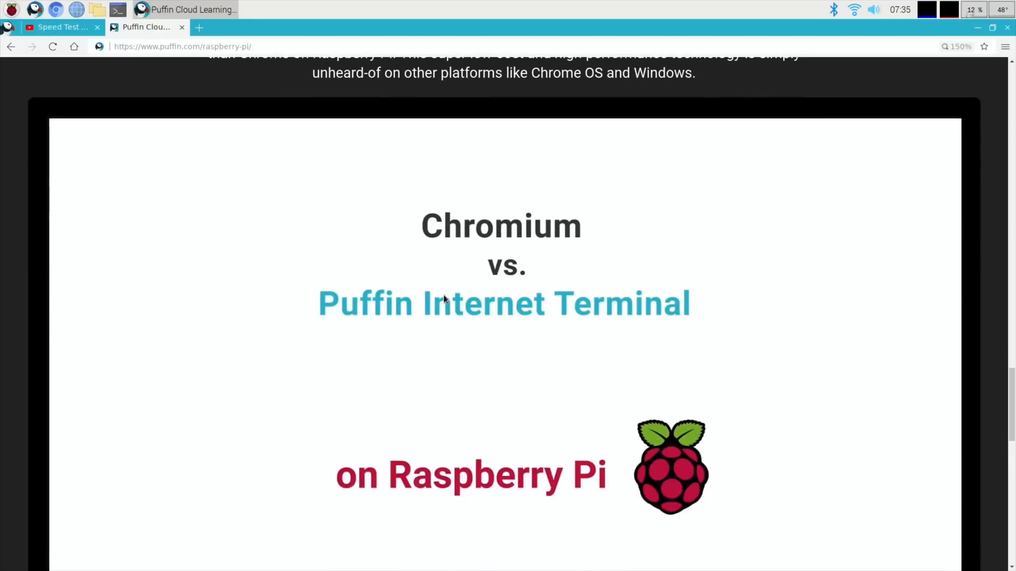
{"action": "scroll", "coordinate": [444, 299], "scroll_direction": "down", "scroll_amount": 2}
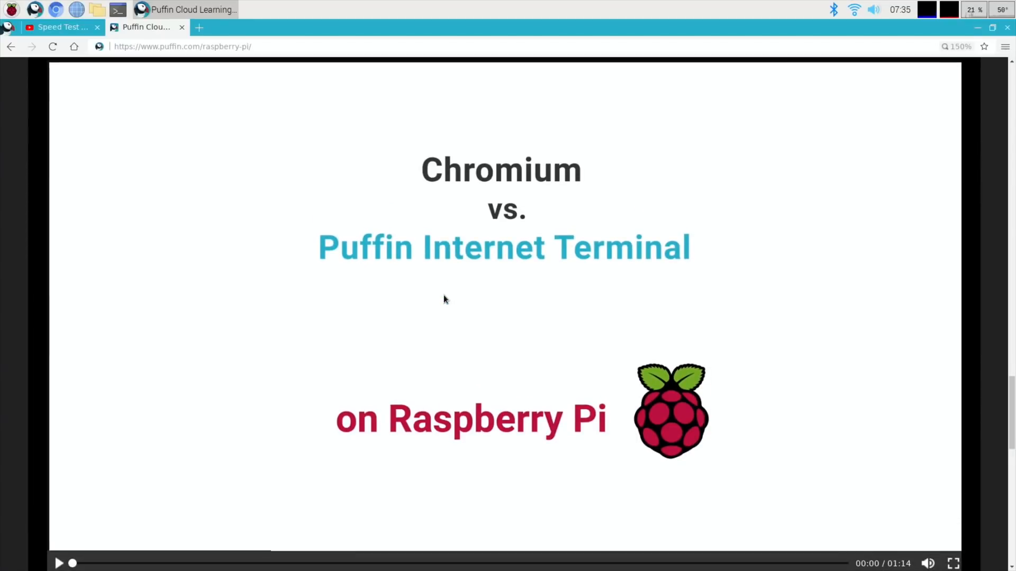
{"action": "scroll", "coordinate": [443, 299], "scroll_direction": "down", "scroll_amount": 2}
{"action": "scroll", "coordinate": [443, 299], "scroll_direction": "down", "scroll_amount": 3}
{"action": "scroll", "coordinate": [444, 298], "scroll_direction": "down", "scroll_amount": 1}
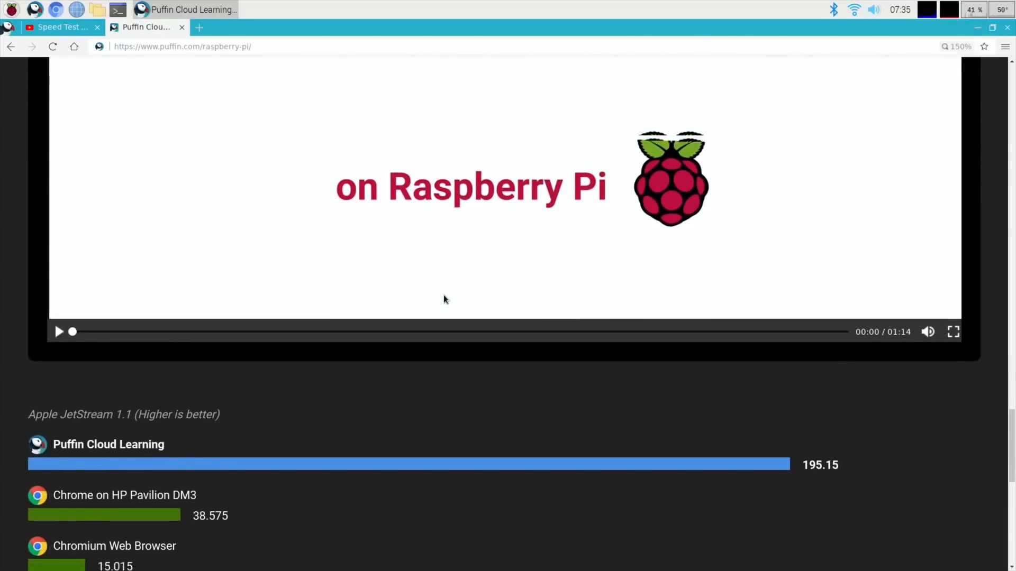
{"action": "scroll", "coordinate": [444, 299], "scroll_direction": "down", "scroll_amount": 1}
{"action": "scroll", "coordinate": [444, 300], "scroll_direction": "down", "scroll_amount": 2}
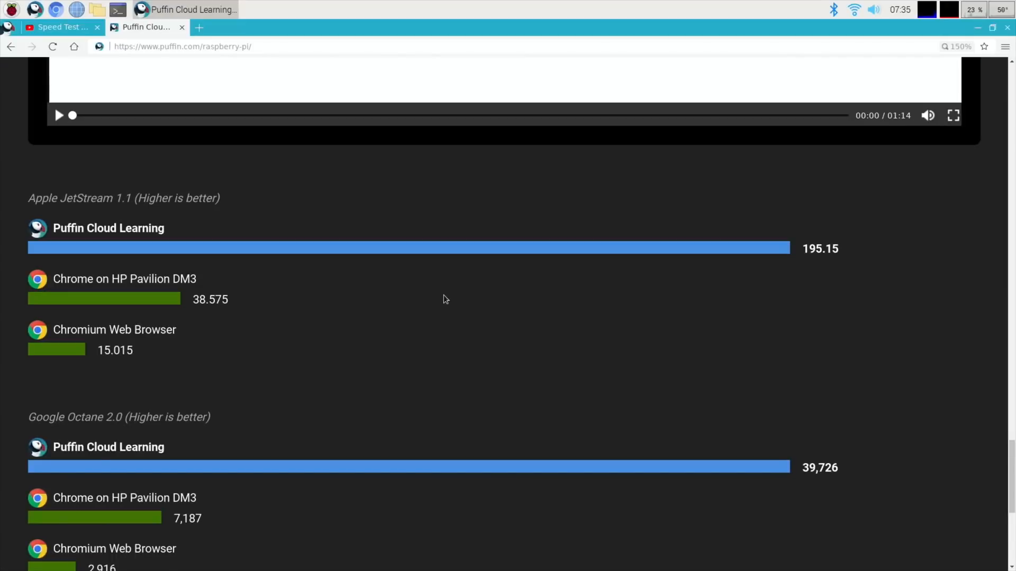
{"action": "scroll", "coordinate": [443, 298], "scroll_direction": "down", "scroll_amount": 1}
{"action": "scroll", "coordinate": [443, 299], "scroll_direction": "down", "scroll_amount": 2}
{"action": "scroll", "coordinate": [444, 299], "scroll_direction": "down", "scroll_amount": 2}
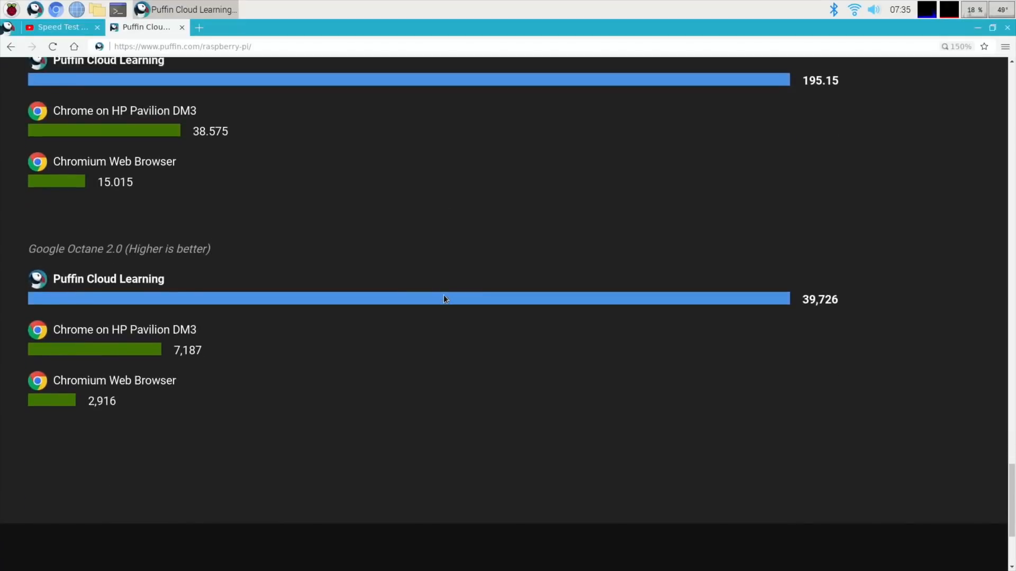
{"action": "scroll", "coordinate": [444, 300], "scroll_direction": "down", "scroll_amount": 2}
{"action": "scroll", "coordinate": [444, 299], "scroll_direction": "down", "scroll_amount": 1}
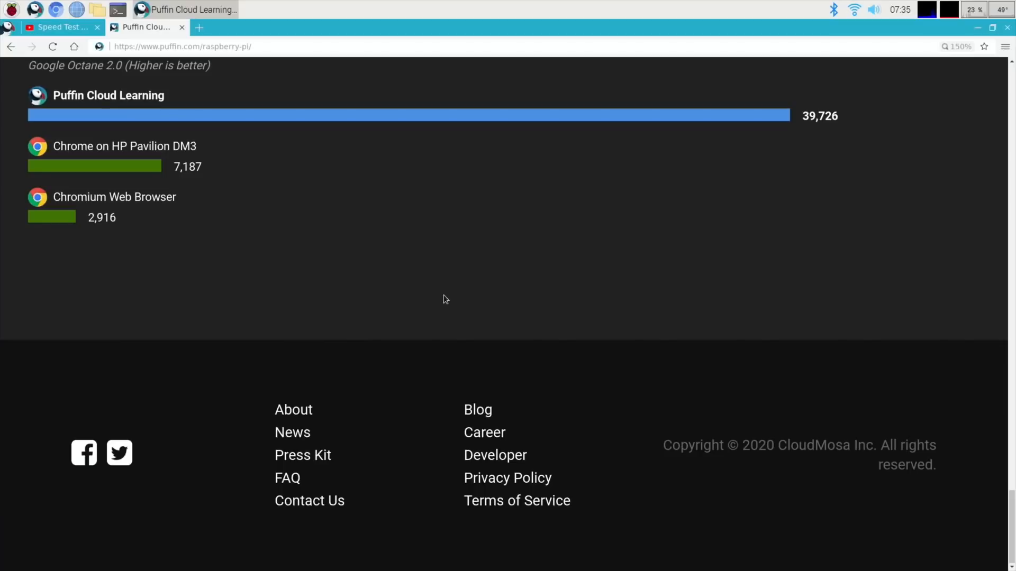
{"action": "scroll", "coordinate": [443, 299], "scroll_direction": "up", "scroll_amount": 2}
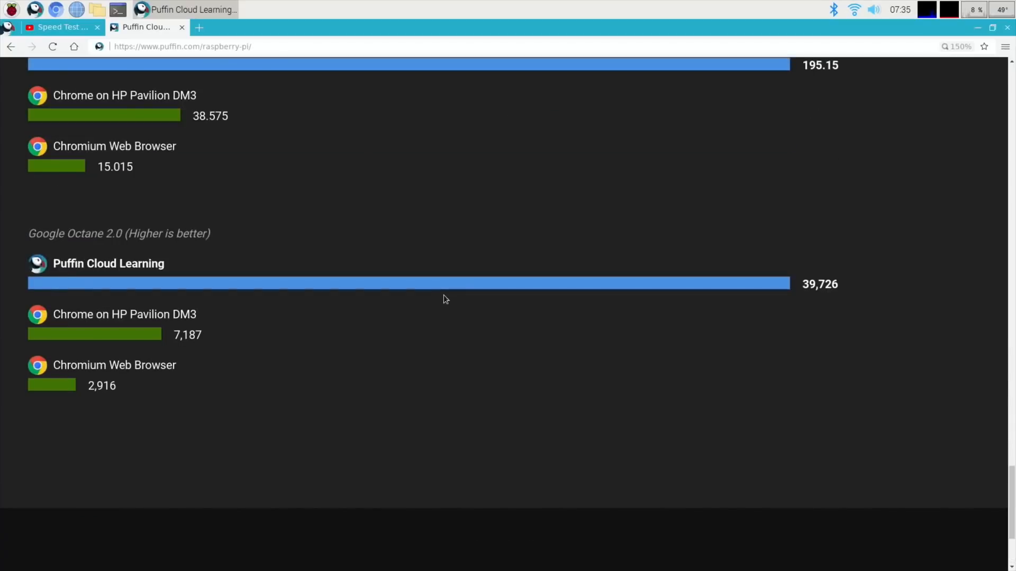
{"action": "scroll", "coordinate": [443, 299], "scroll_direction": "up", "scroll_amount": 2}
{"action": "scroll", "coordinate": [444, 299], "scroll_direction": "up", "scroll_amount": 2}
{"action": "scroll", "coordinate": [444, 298], "scroll_direction": "up", "scroll_amount": 1}
{"action": "scroll", "coordinate": [444, 299], "scroll_direction": "up", "scroll_amount": 5}
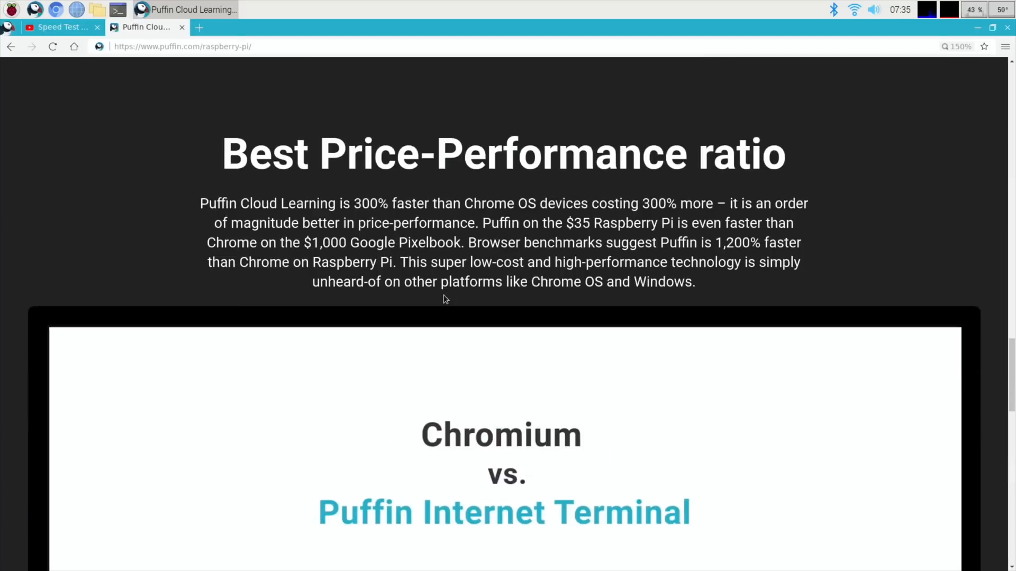
{"action": "scroll", "coordinate": [443, 299], "scroll_direction": "up", "scroll_amount": 5}
{"action": "scroll", "coordinate": [444, 299], "scroll_direction": "up", "scroll_amount": 5}
{"action": "scroll", "coordinate": [444, 298], "scroll_direction": "up", "scroll_amount": 5}
{"action": "scroll", "coordinate": [444, 299], "scroll_direction": "up", "scroll_amount": 3}
{"action": "scroll", "coordinate": [443, 296], "scroll_direction": "down", "scroll_amount": 2}
{"action": "scroll", "coordinate": [444, 297], "scroll_direction": "down", "scroll_amount": 1}
{"action": "scroll", "coordinate": [444, 296], "scroll_direction": "up", "scroll_amount": 3}
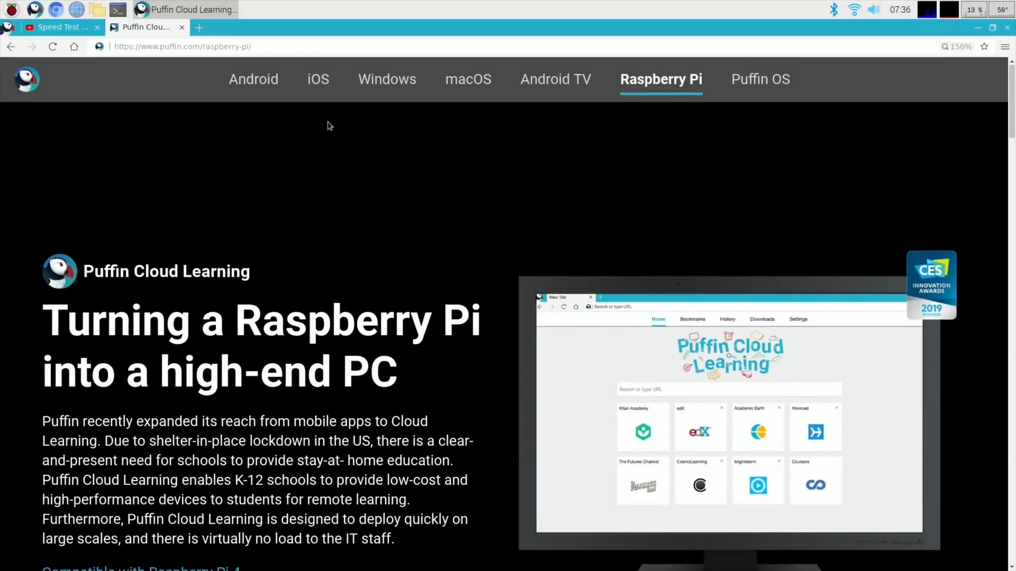
- Search 'hotukdeals', open the hotukdeals homepage from the results and agree to its cookies
{"action": "left_click", "coordinate": [225, 47]}
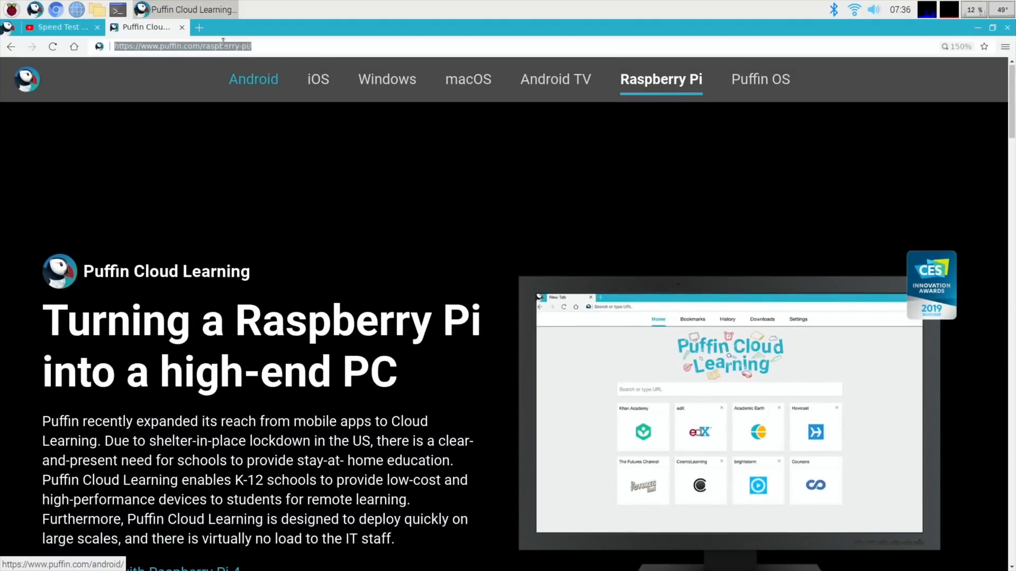
{"action": "type", "text": "hotuk"}
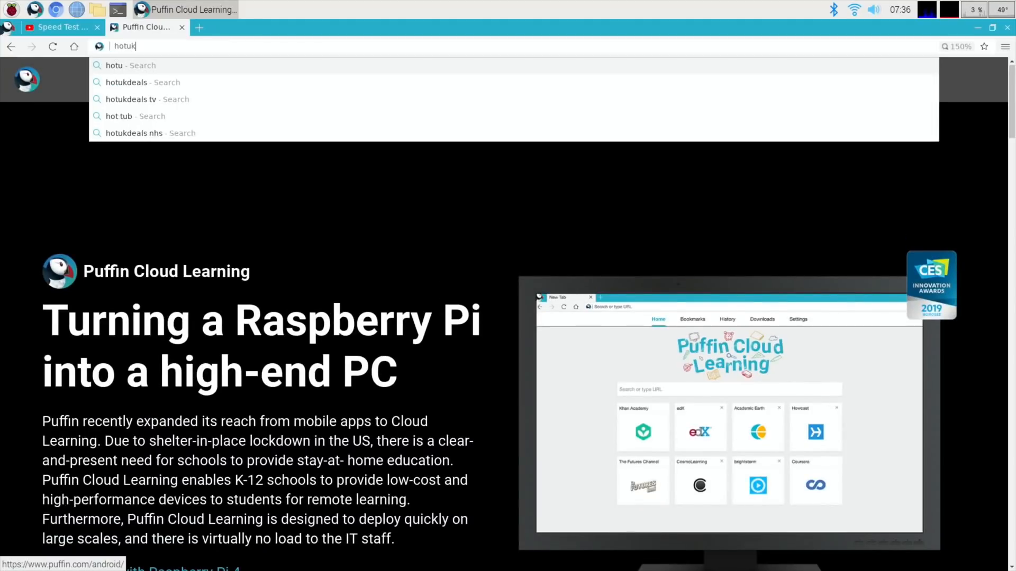
{"action": "type", "text": "deal"}
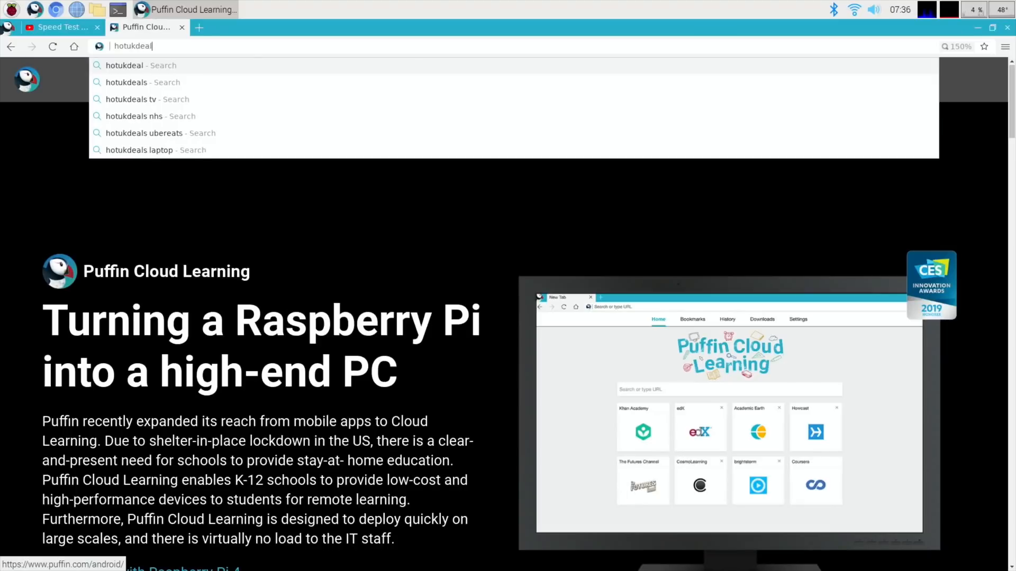
{"action": "type", "text": "s"}
{"action": "key", "text": "Return"}
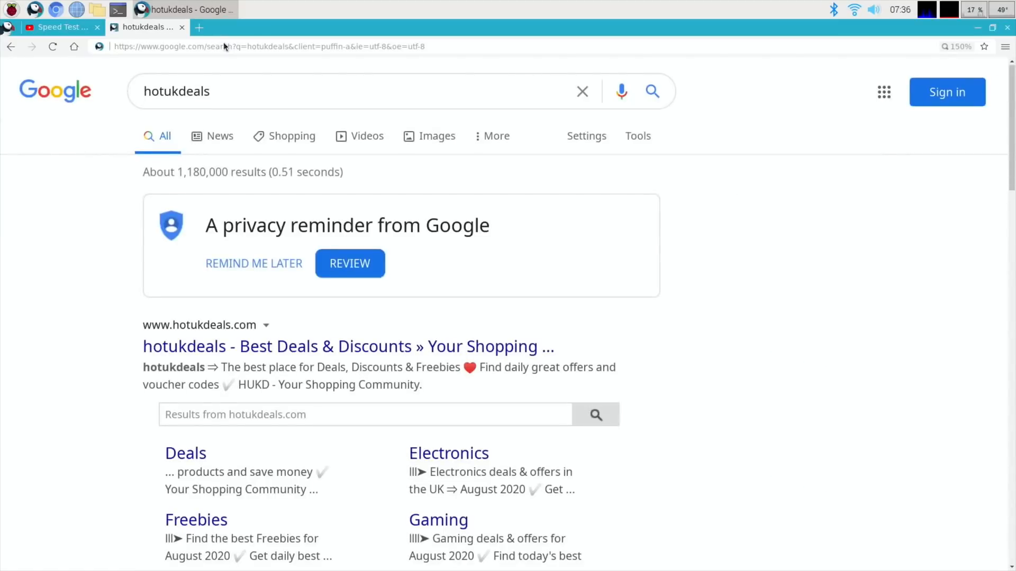
{"action": "left_click", "coordinate": [222, 346]}
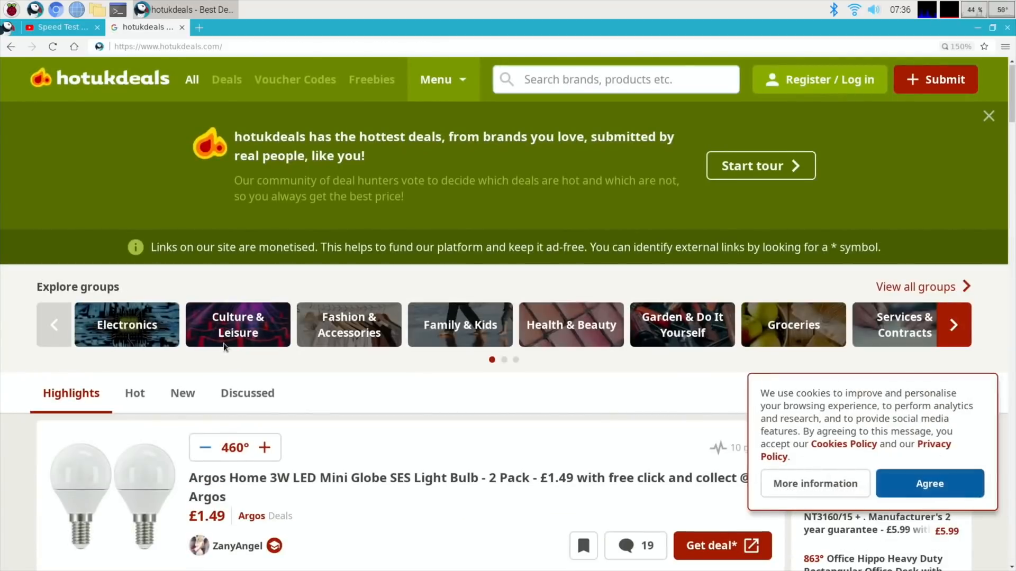
{"action": "left_click", "coordinate": [912, 489]}
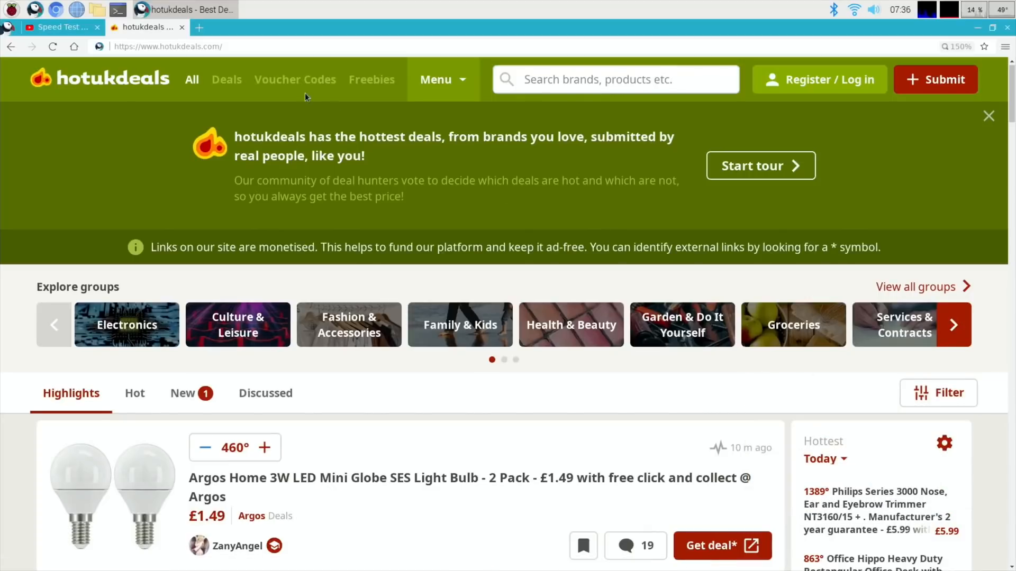
- Load the BBC homepage in a new tab from a 'bbc' search, then show the boot folder in File Manager
{"action": "left_click", "coordinate": [199, 27]}
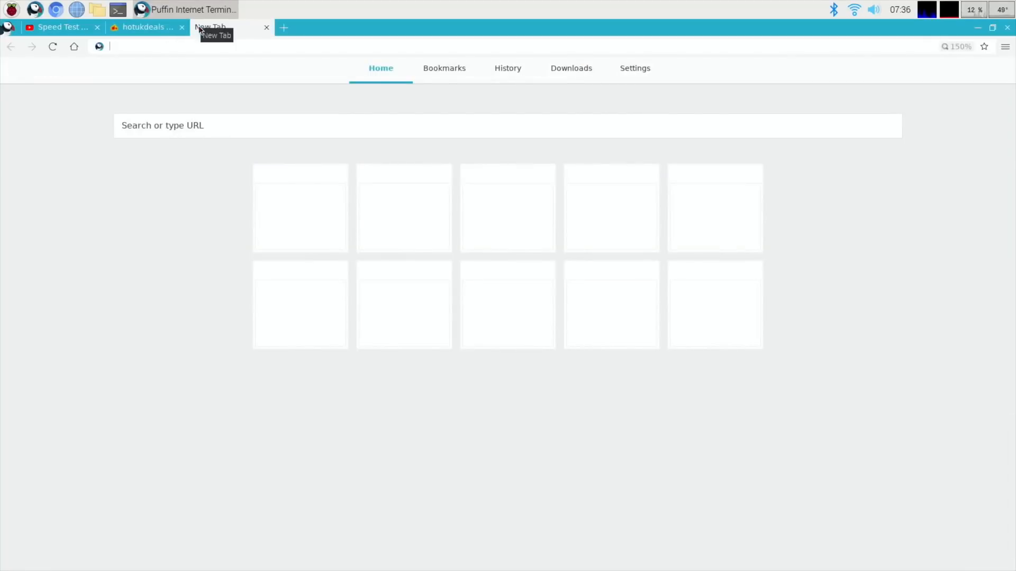
{"action": "type", "text": "bbc"}
{"action": "key", "text": "Return"}
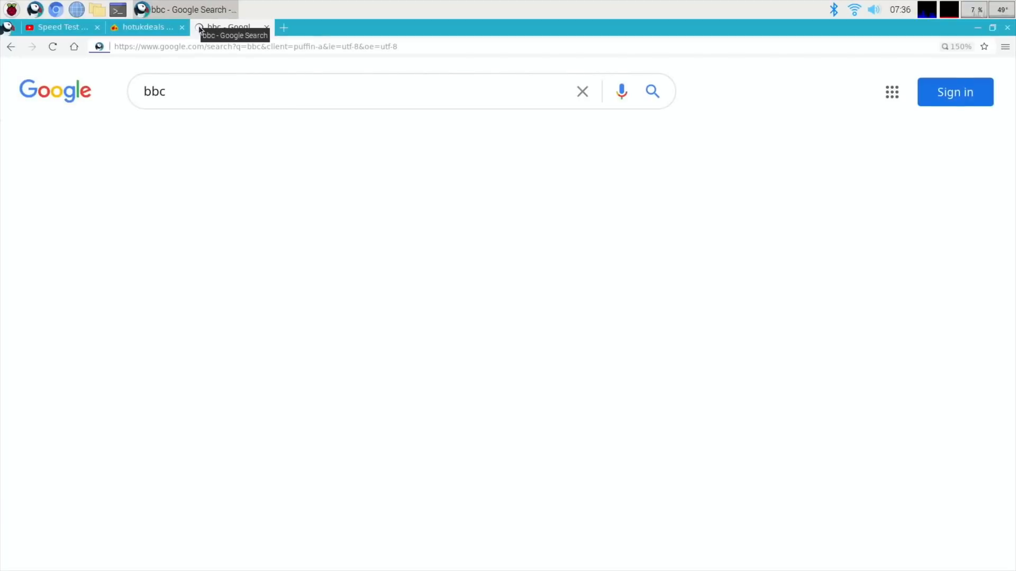
{"action": "left_click", "coordinate": [206, 346]}
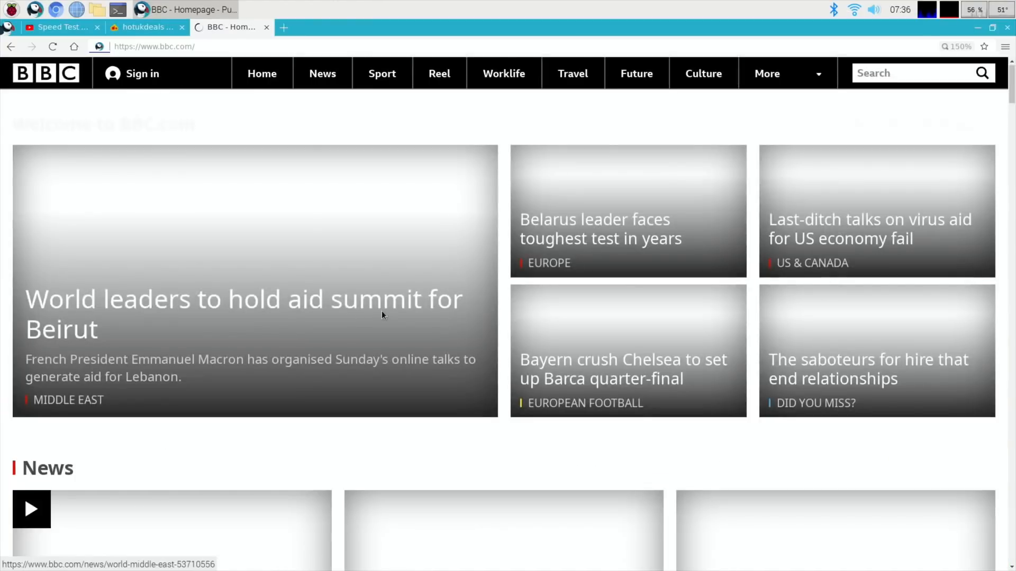
{"action": "scroll", "coordinate": [382, 311], "scroll_direction": "down", "scroll_amount": 10}
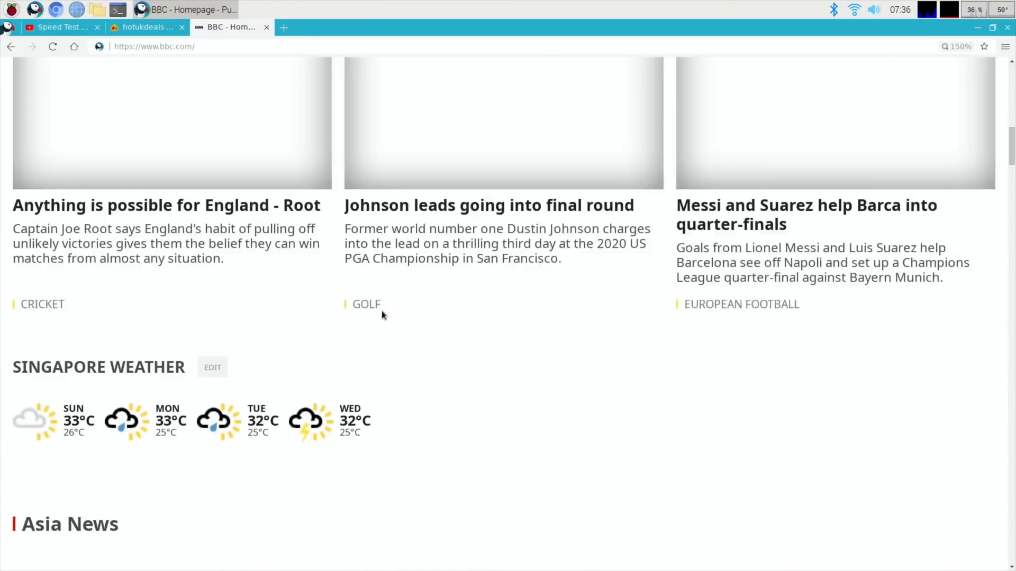
{"action": "scroll", "coordinate": [381, 311], "scroll_direction": "down", "scroll_amount": 10}
{"action": "scroll", "coordinate": [381, 310], "scroll_direction": "down", "scroll_amount": 5}
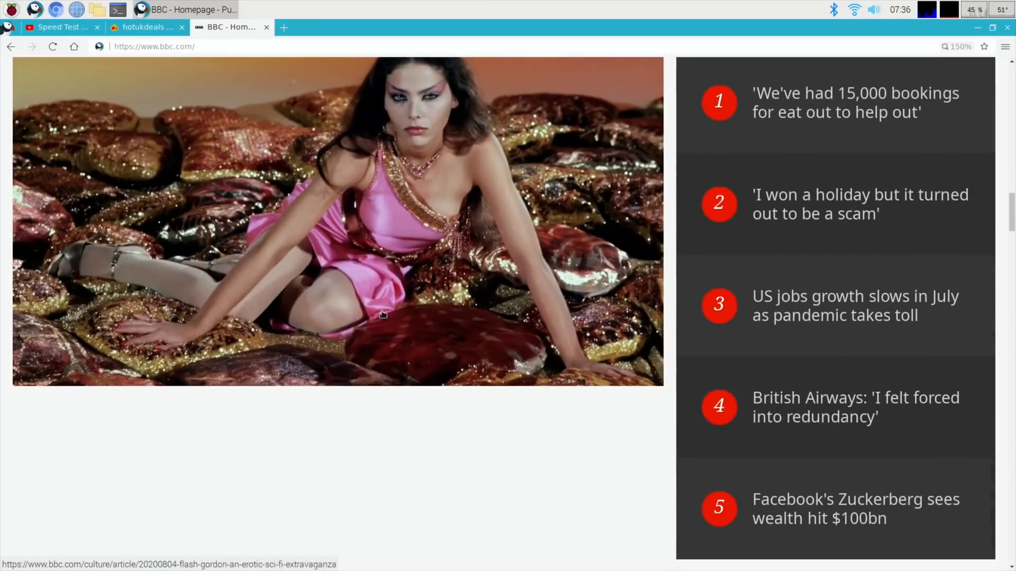
{"action": "scroll", "coordinate": [382, 314], "scroll_direction": "down", "scroll_amount": 3}
{"action": "scroll", "coordinate": [382, 314], "scroll_direction": "down", "scroll_amount": 2}
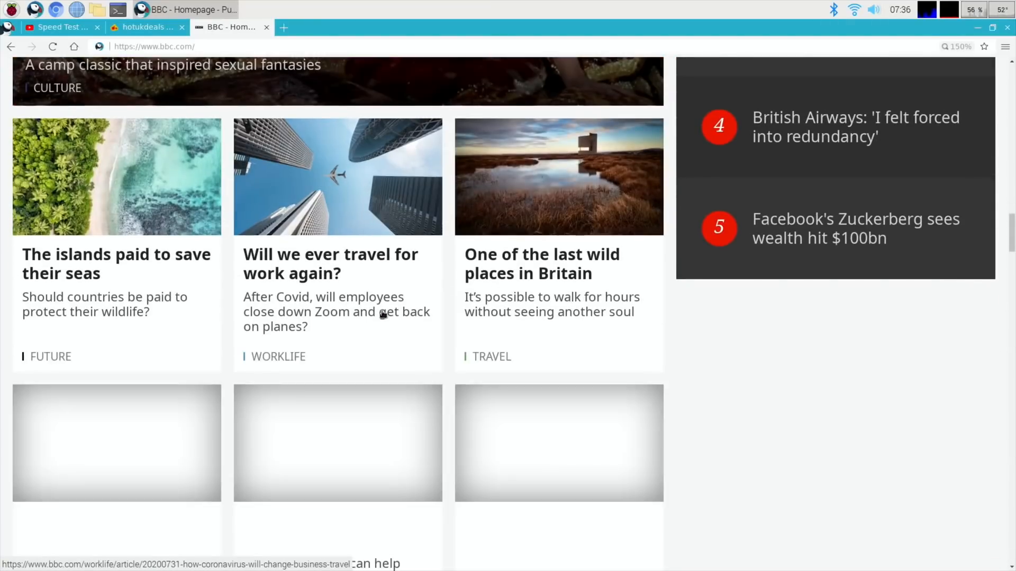
{"action": "scroll", "coordinate": [381, 314], "scroll_direction": "down", "scroll_amount": 2}
{"action": "scroll", "coordinate": [382, 314], "scroll_direction": "down", "scroll_amount": 10}
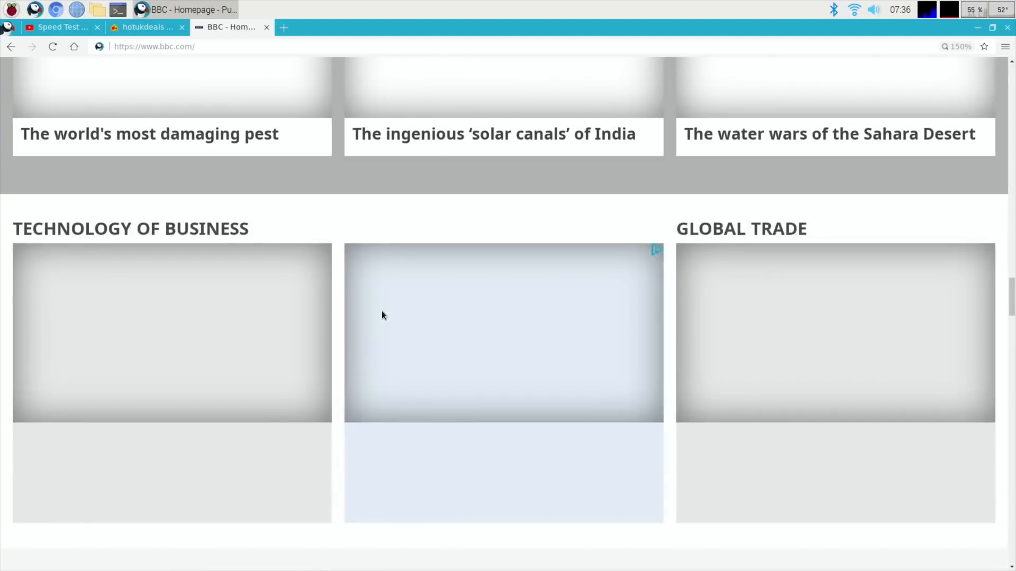
{"action": "scroll", "coordinate": [382, 315], "scroll_direction": "up", "scroll_amount": 5}
{"action": "scroll", "coordinate": [382, 315], "scroll_direction": "up", "scroll_amount": 10}
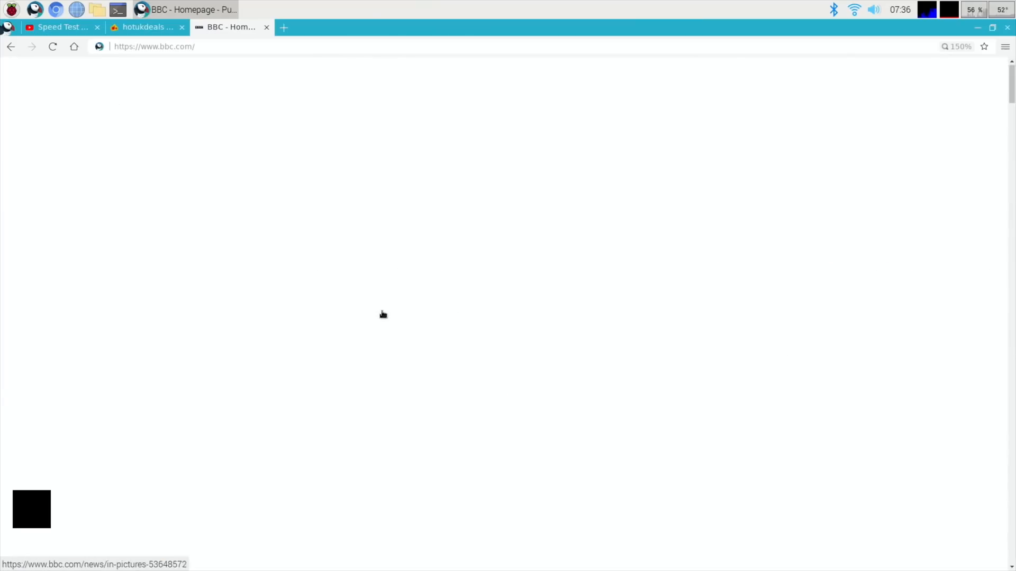
{"action": "scroll", "coordinate": [382, 315], "scroll_direction": "down", "scroll_amount": 8}
{"action": "scroll", "coordinate": [382, 315], "scroll_direction": "down", "scroll_amount": 8}
{"action": "scroll", "coordinate": [382, 315], "scroll_direction": "down", "scroll_amount": 5}
{"action": "scroll", "coordinate": [382, 315], "scroll_direction": "up", "scroll_amount": 8}
{"action": "scroll", "coordinate": [382, 314], "scroll_direction": "up", "scroll_amount": 4}
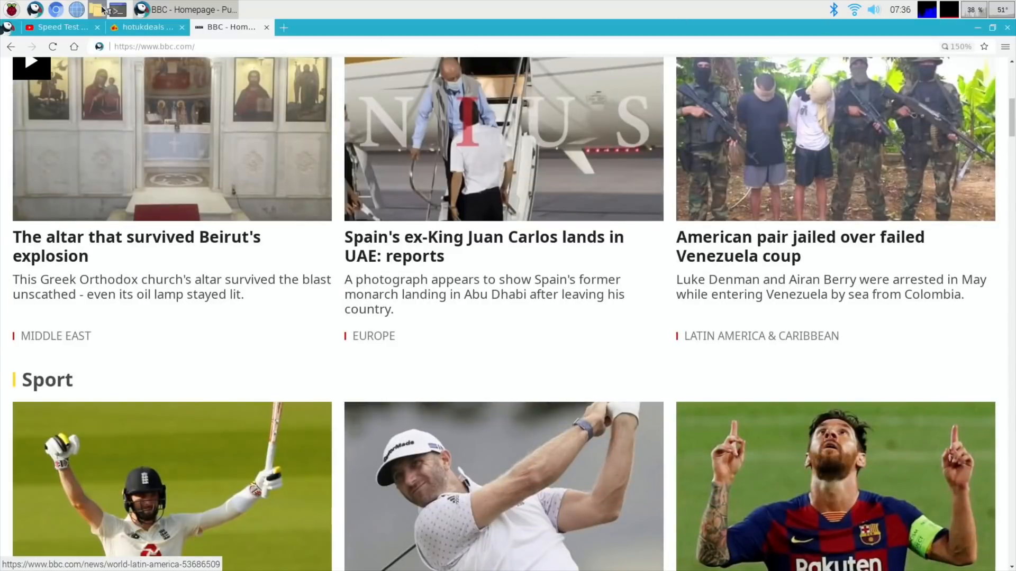
{"action": "left_click", "coordinate": [97, 9]}
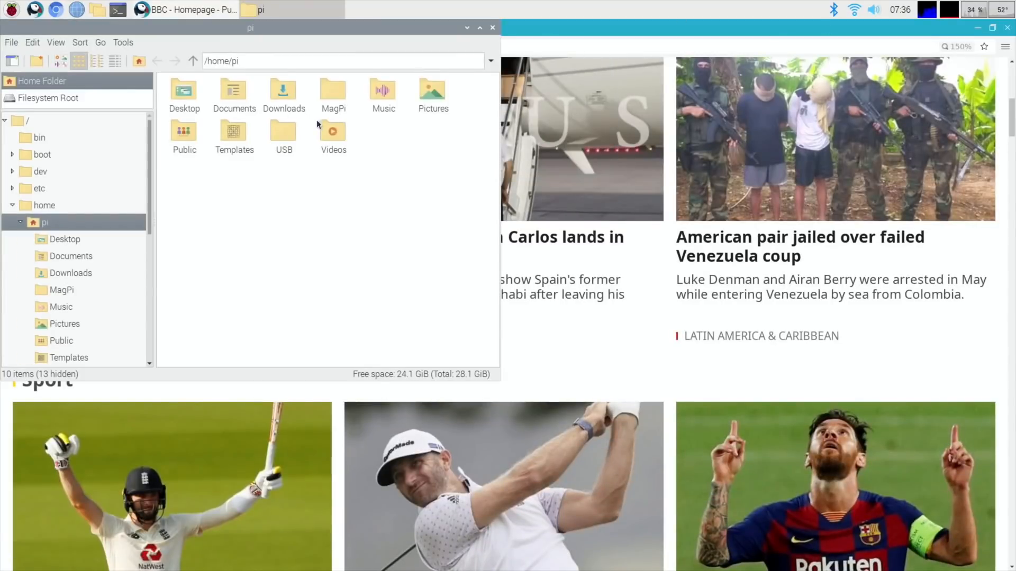
{"action": "left_click", "coordinate": [40, 155]}
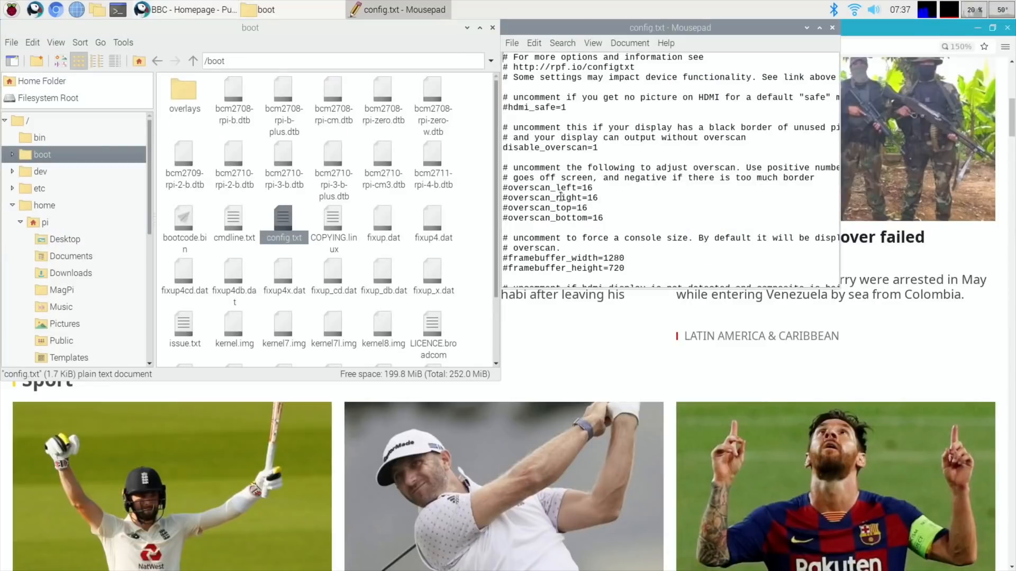
{"action": "scroll", "coordinate": [596, 199], "scroll_direction": "down", "scroll_amount": 10}
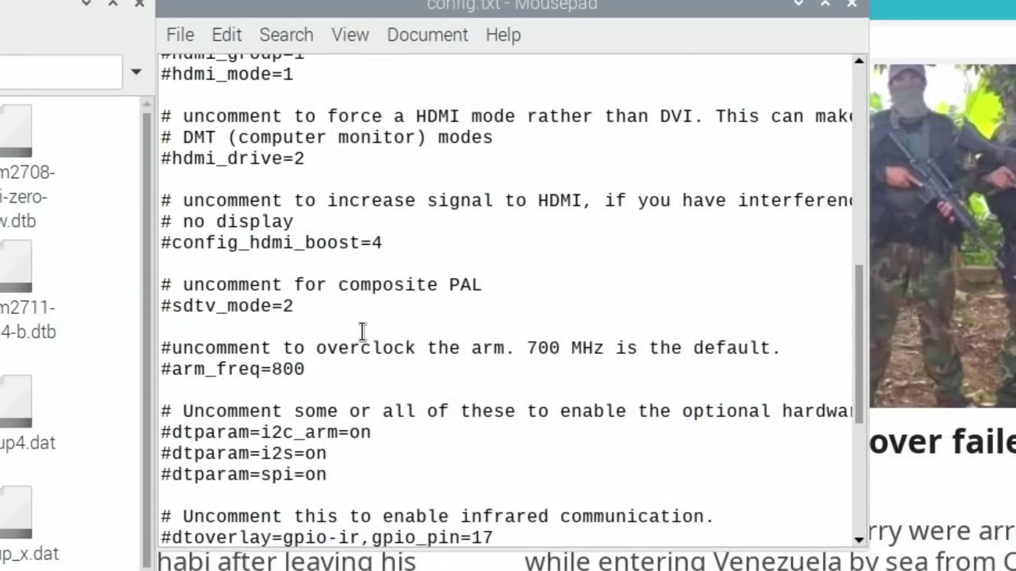
{"action": "scroll", "coordinate": [362, 332], "scroll_direction": "down", "scroll_amount": 5}
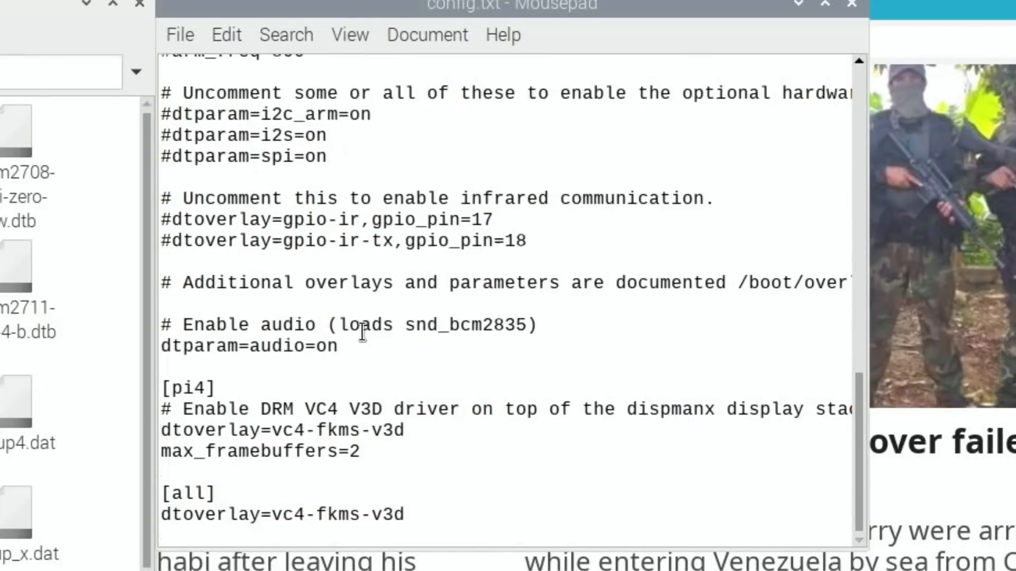
{"action": "scroll", "coordinate": [363, 332], "scroll_direction": "up", "scroll_amount": 15}
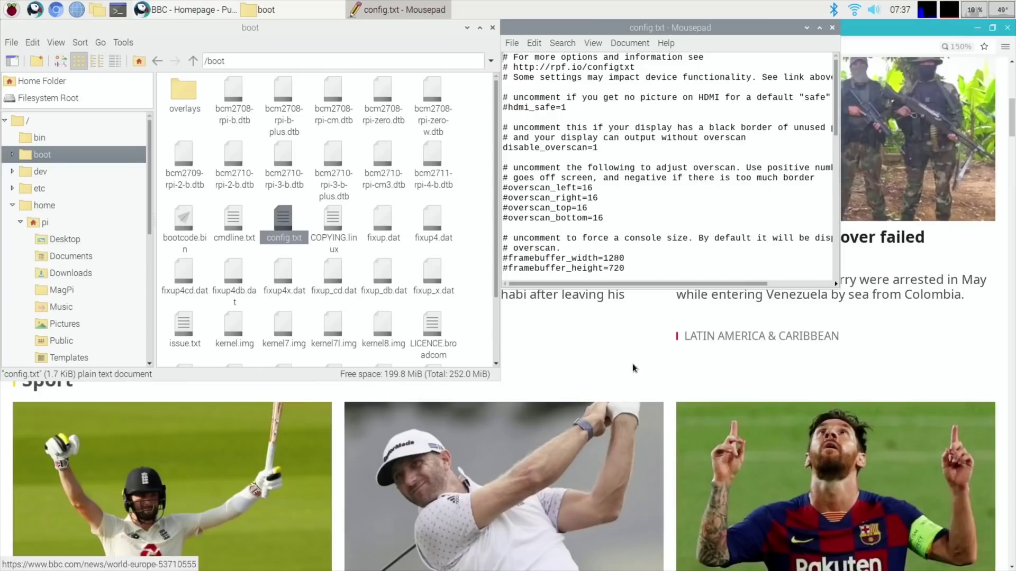
{"action": "scroll", "coordinate": [634, 365], "scroll_direction": "down", "scroll_amount": 5}
{"action": "scroll", "coordinate": [634, 365], "scroll_direction": "down", "scroll_amount": 5}
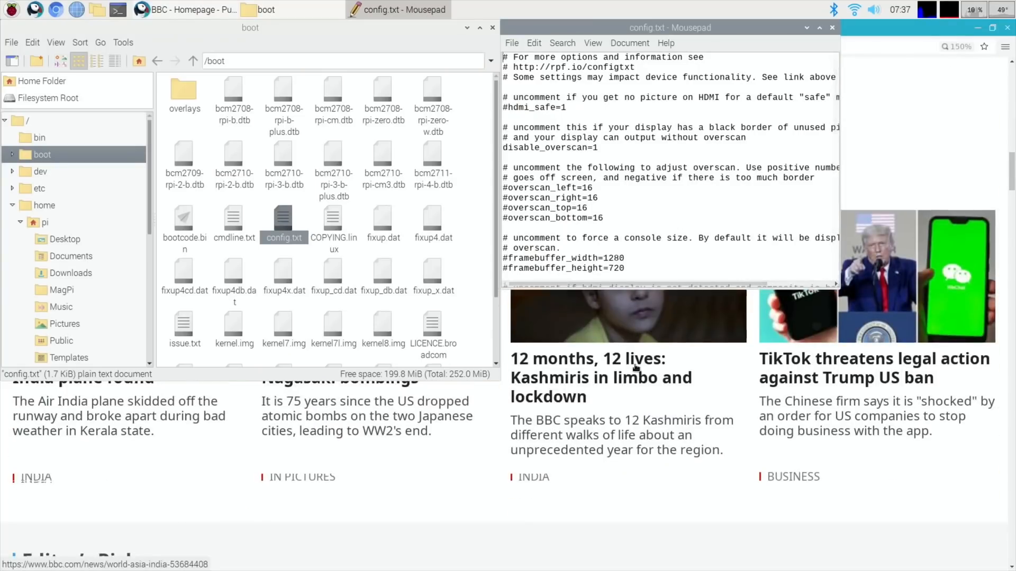
{"action": "scroll", "coordinate": [634, 364], "scroll_direction": "up", "scroll_amount": 5}
{"action": "scroll", "coordinate": [634, 365], "scroll_direction": "down", "scroll_amount": 5}
{"action": "scroll", "coordinate": [634, 364], "scroll_direction": "up", "scroll_amount": 5}
{"action": "scroll", "coordinate": [634, 364], "scroll_direction": "down", "scroll_amount": 5}
{"action": "scroll", "coordinate": [634, 364], "scroll_direction": "up", "scroll_amount": 10}
- Close the config.txt editor and boot folder windows and take the YouTube tab to its Home page
{"action": "left_click", "coordinate": [832, 27]}
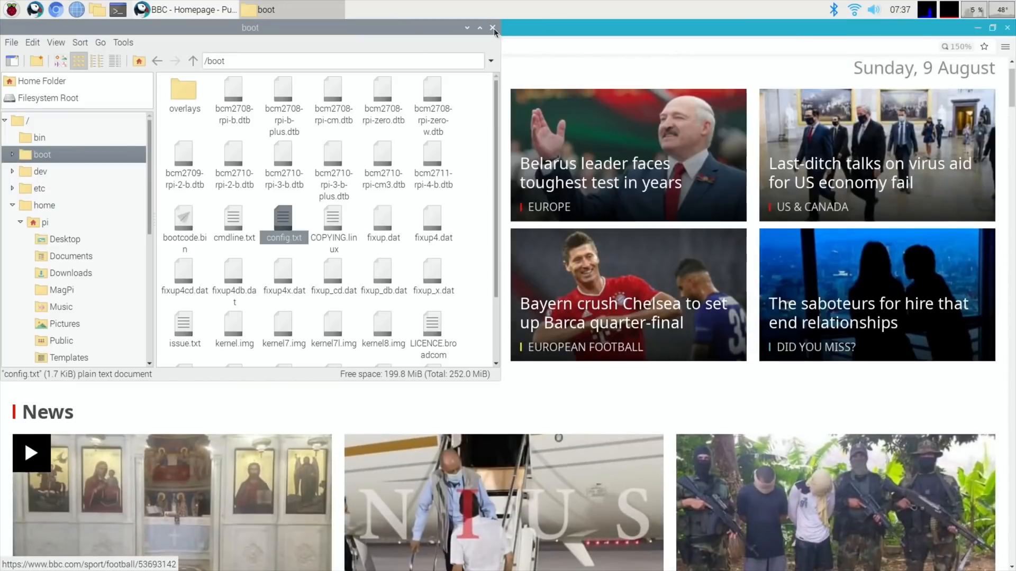
{"action": "left_click", "coordinate": [494, 28]}
{"action": "scroll", "coordinate": [314, 123], "scroll_direction": "up", "scroll_amount": 3}
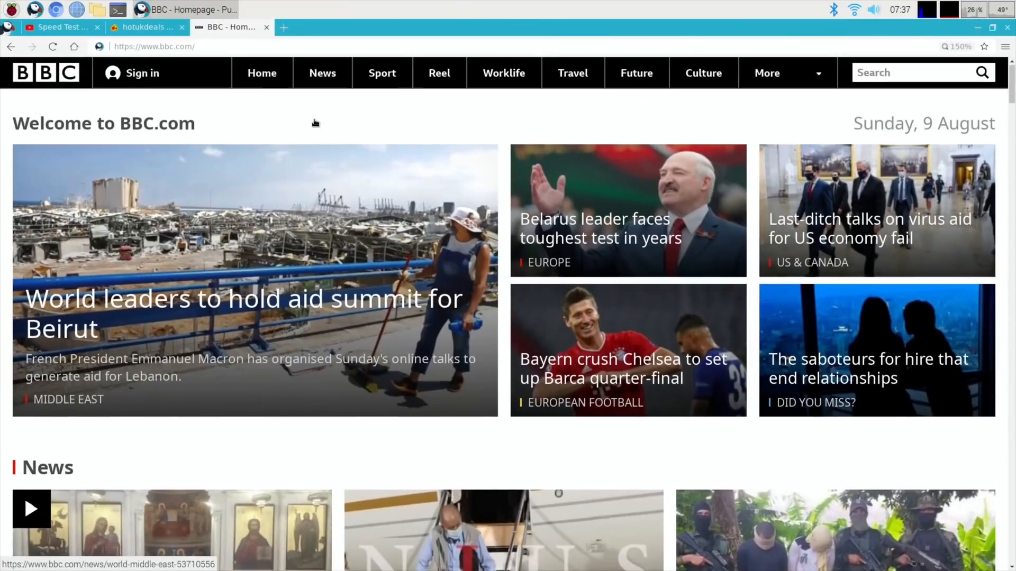
{"action": "left_click", "coordinate": [59, 28]}
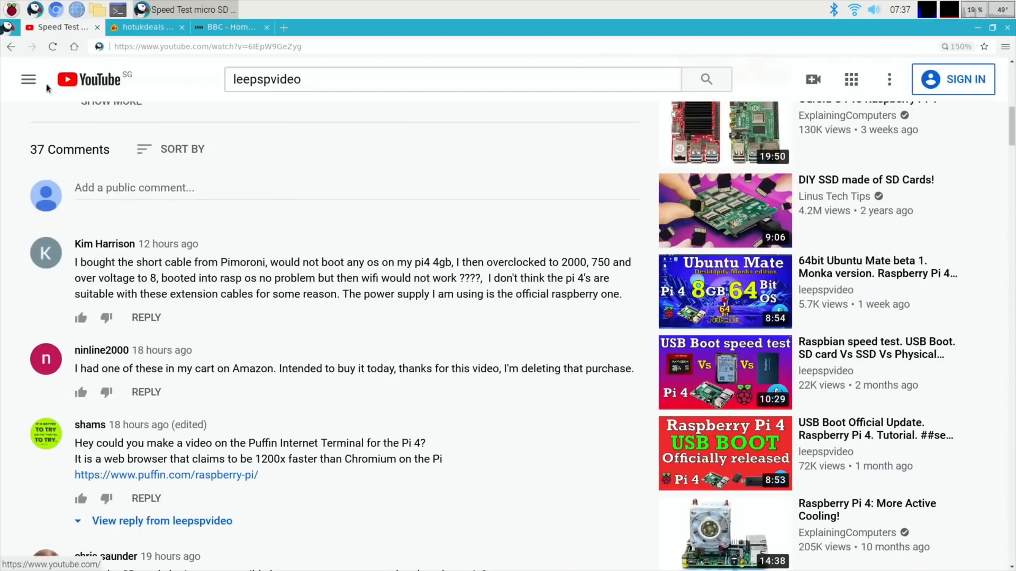
{"action": "left_click", "coordinate": [28, 80]}
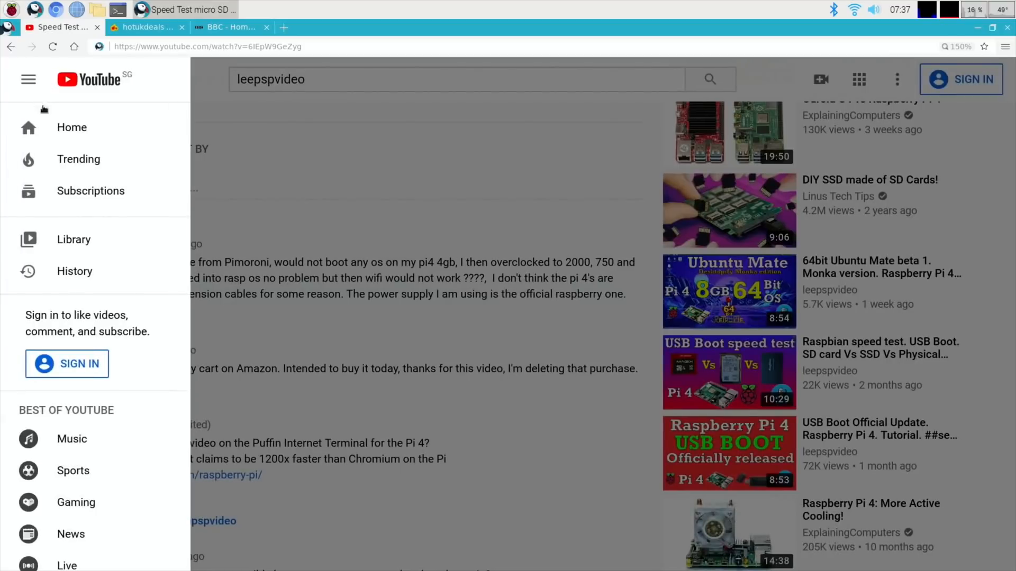
{"action": "left_click", "coordinate": [55, 128]}
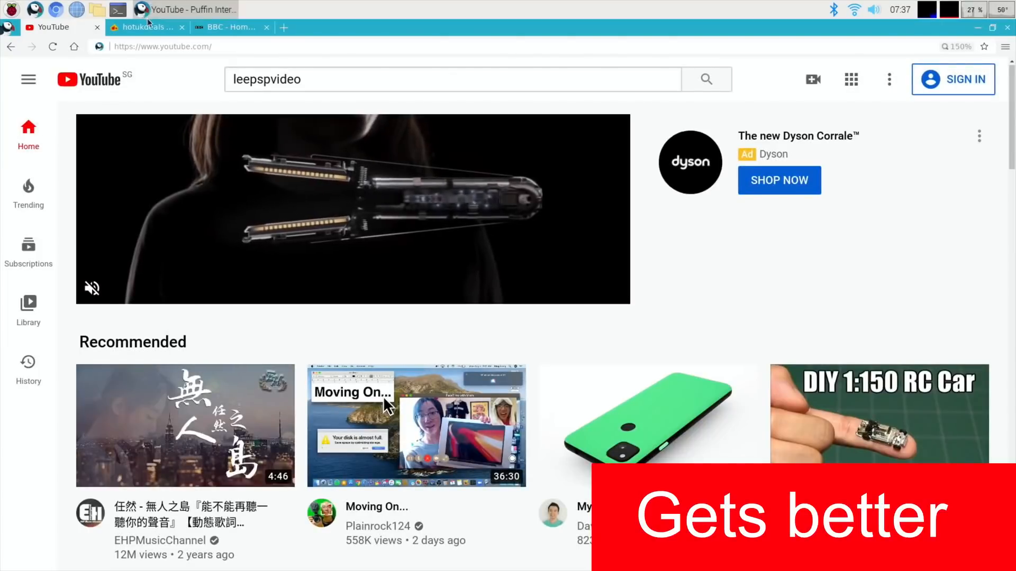
- Cycle through the hotukdeals and BBC tabs and return to the YouTube home page
{"action": "left_click", "coordinate": [148, 27]}
{"action": "left_click", "coordinate": [219, 29]}
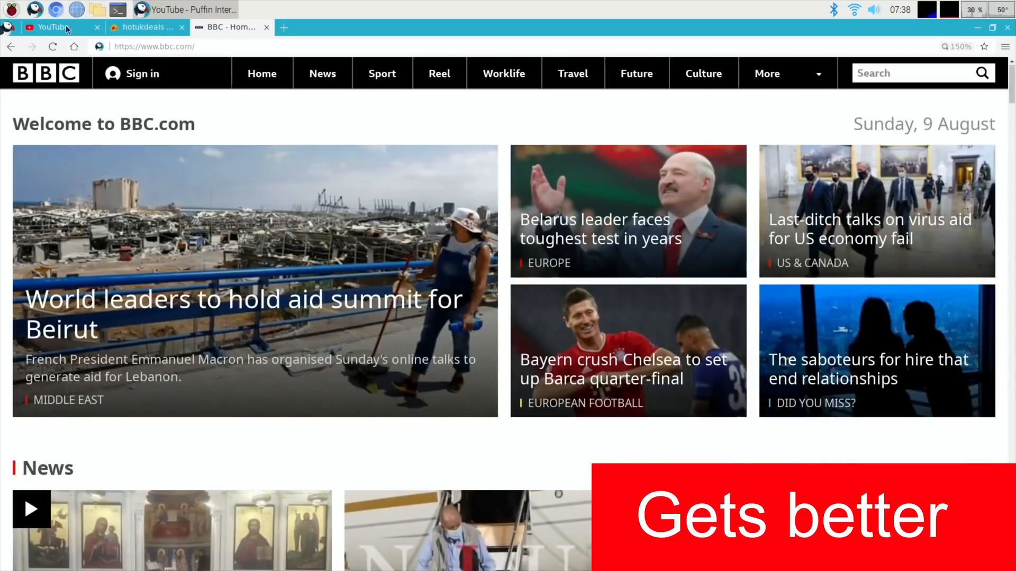
{"action": "left_click", "coordinate": [92, 27]}
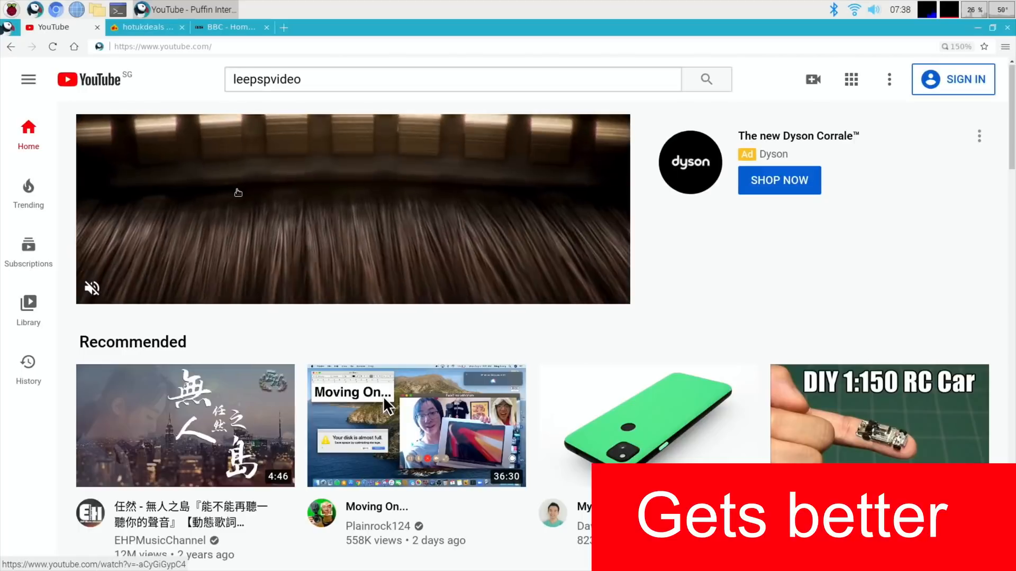
{"action": "scroll", "coordinate": [238, 192], "scroll_direction": "down", "scroll_amount": 5}
{"action": "scroll", "coordinate": [238, 192], "scroll_direction": "down", "scroll_amount": 10}
{"action": "scroll", "coordinate": [238, 192], "scroll_direction": "down", "scroll_amount": 5}
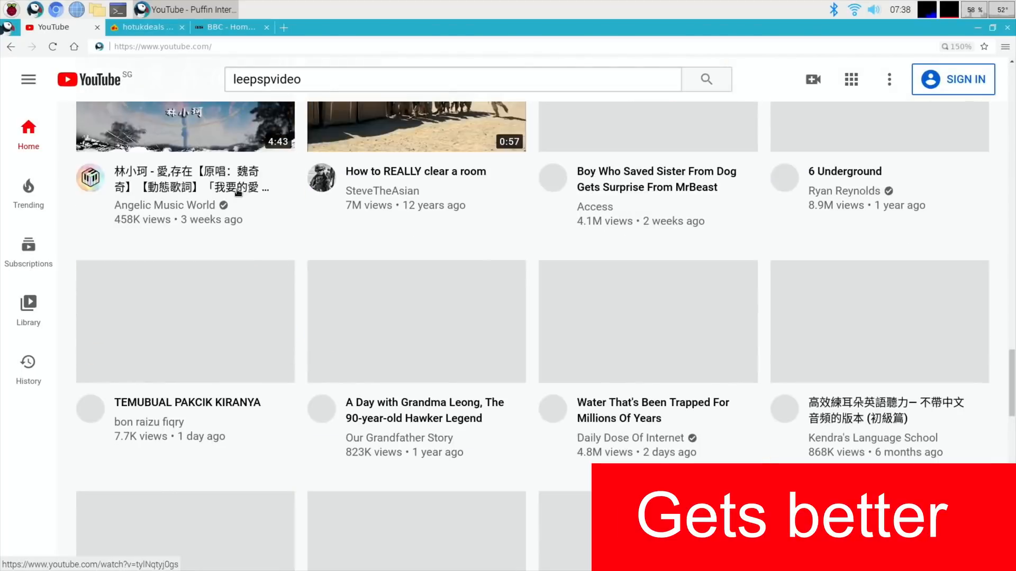
{"action": "scroll", "coordinate": [238, 192], "scroll_direction": "down", "scroll_amount": 5}
{"action": "scroll", "coordinate": [238, 192], "scroll_direction": "down", "scroll_amount": 5}
{"action": "scroll", "coordinate": [238, 192], "scroll_direction": "down", "scroll_amount": 5}
{"action": "scroll", "coordinate": [238, 192], "scroll_direction": "down", "scroll_amount": 5}
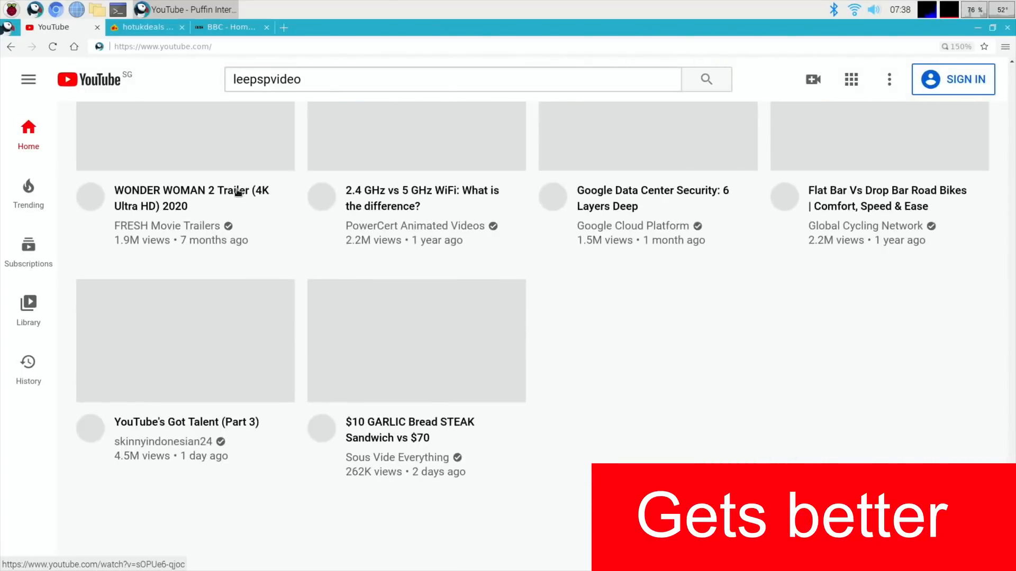
{"action": "scroll", "coordinate": [238, 193], "scroll_direction": "down", "scroll_amount": 5}
{"action": "scroll", "coordinate": [238, 192], "scroll_direction": "down", "scroll_amount": 5}
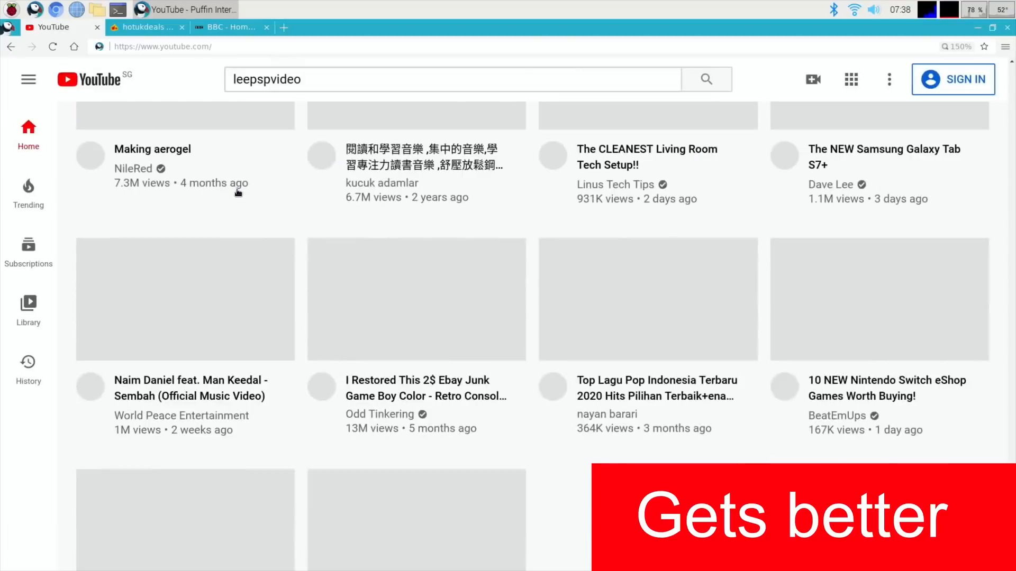
{"action": "scroll", "coordinate": [238, 192], "scroll_direction": "down", "scroll_amount": 5}
{"action": "scroll", "coordinate": [238, 192], "scroll_direction": "down", "scroll_amount": 5}
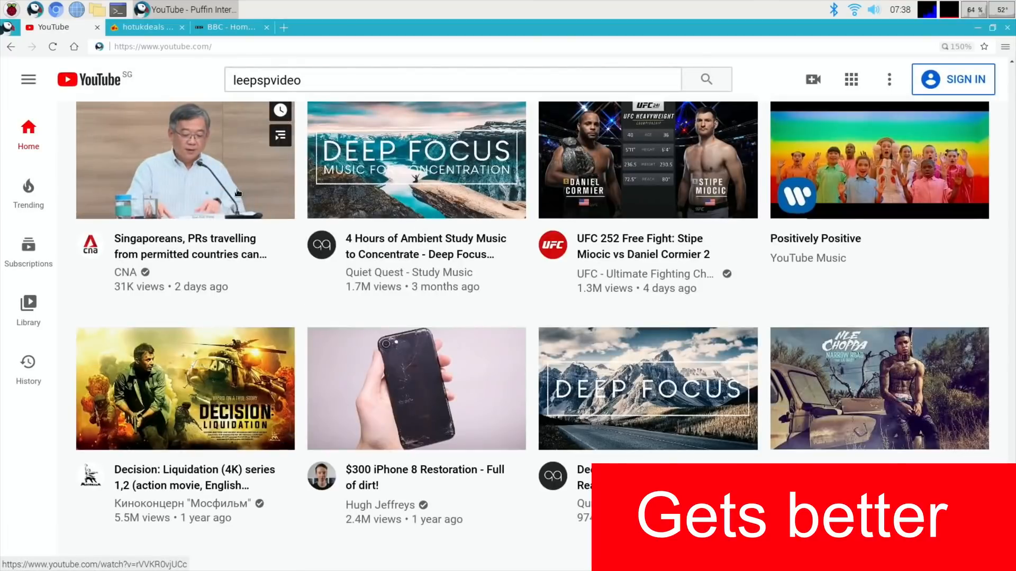
{"action": "scroll", "coordinate": [239, 193], "scroll_direction": "down", "scroll_amount": 5}
{"action": "scroll", "coordinate": [238, 192], "scroll_direction": "down", "scroll_amount": 5}
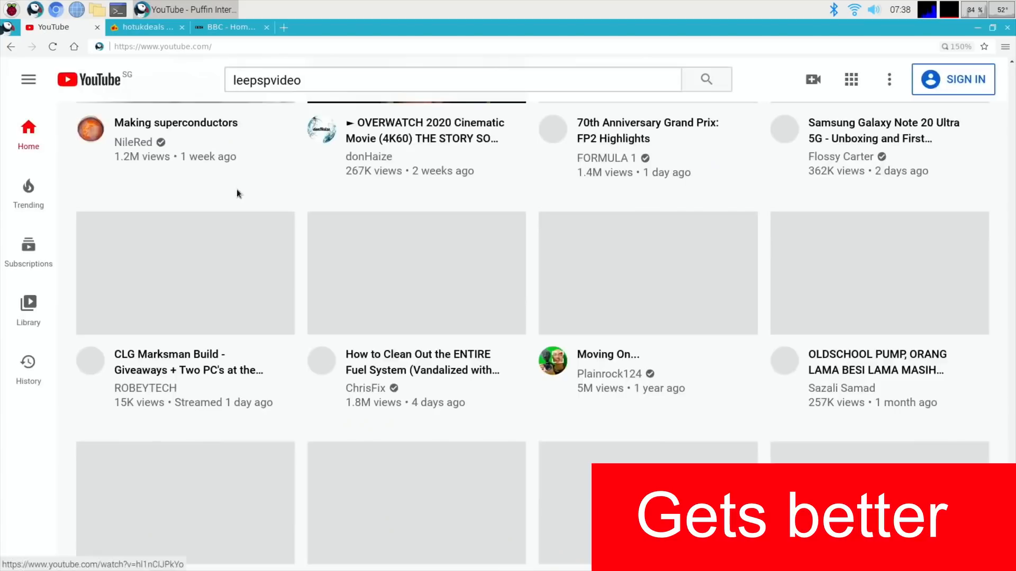
{"action": "scroll", "coordinate": [238, 192], "scroll_direction": "down", "scroll_amount": 5}
{"action": "scroll", "coordinate": [238, 192], "scroll_direction": "down", "scroll_amount": 5}
{"action": "scroll", "coordinate": [238, 192], "scroll_direction": "up", "scroll_amount": 5}
{"action": "scroll", "coordinate": [238, 192], "scroll_direction": "up", "scroll_amount": 5}
{"action": "scroll", "coordinate": [238, 193], "scroll_direction": "up", "scroll_amount": 5}
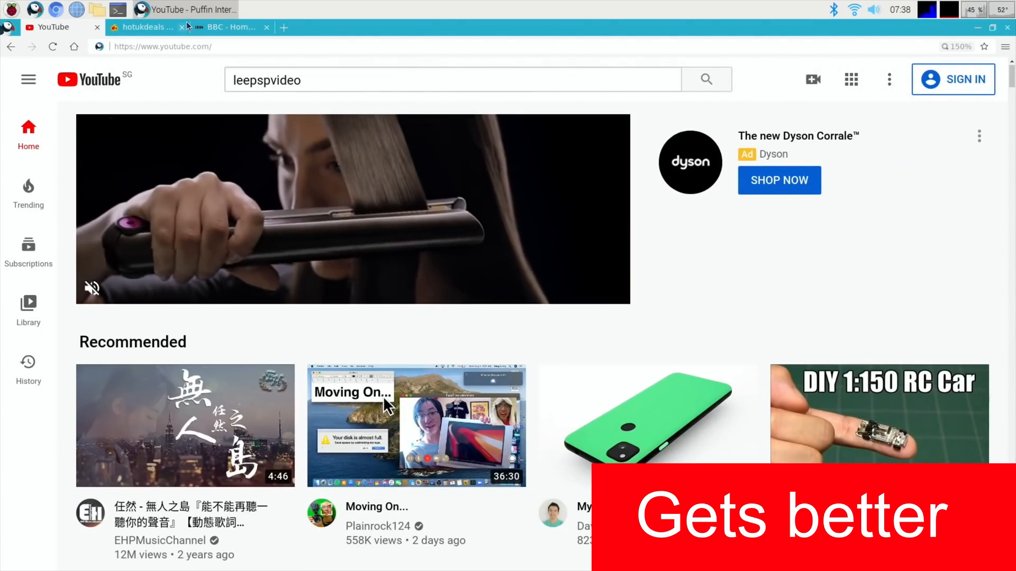
- Page through the hotukdeals listings, then move to the BBC homepage tab and scroll it
{"action": "left_click", "coordinate": [147, 27]}
{"action": "scroll", "coordinate": [290, 133], "scroll_direction": "down", "scroll_amount": 8}
{"action": "scroll", "coordinate": [290, 133], "scroll_direction": "down", "scroll_amount": 5}
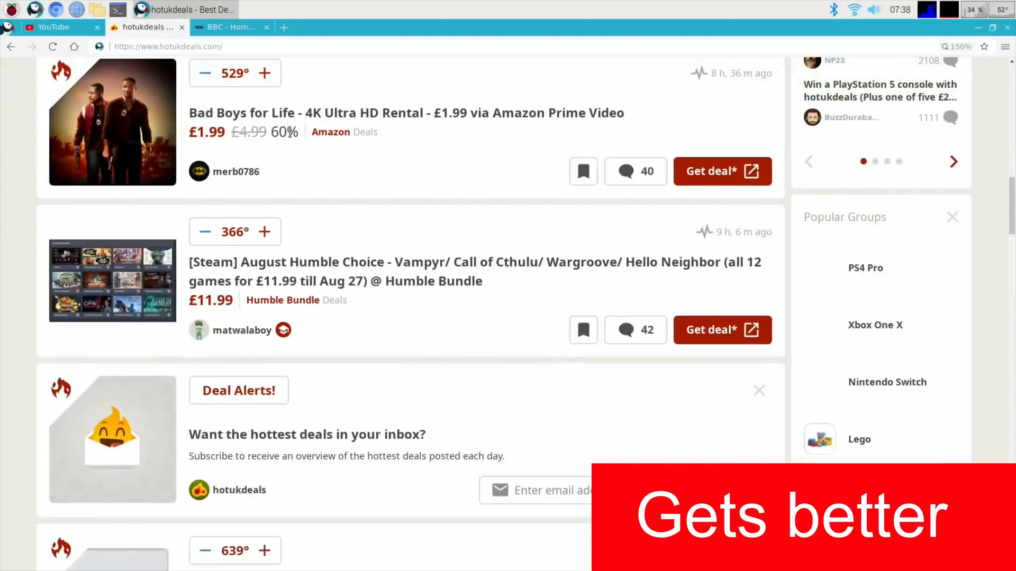
{"action": "scroll", "coordinate": [290, 133], "scroll_direction": "down", "scroll_amount": 8}
{"action": "scroll", "coordinate": [290, 132], "scroll_direction": "down", "scroll_amount": 8}
{"action": "scroll", "coordinate": [290, 132], "scroll_direction": "down", "scroll_amount": 8}
{"action": "scroll", "coordinate": [289, 132], "scroll_direction": "down", "scroll_amount": 8}
{"action": "scroll", "coordinate": [290, 132], "scroll_direction": "down", "scroll_amount": 6}
{"action": "scroll", "coordinate": [290, 132], "scroll_direction": "down", "scroll_amount": 8}
{"action": "scroll", "coordinate": [289, 133], "scroll_direction": "down", "scroll_amount": 8}
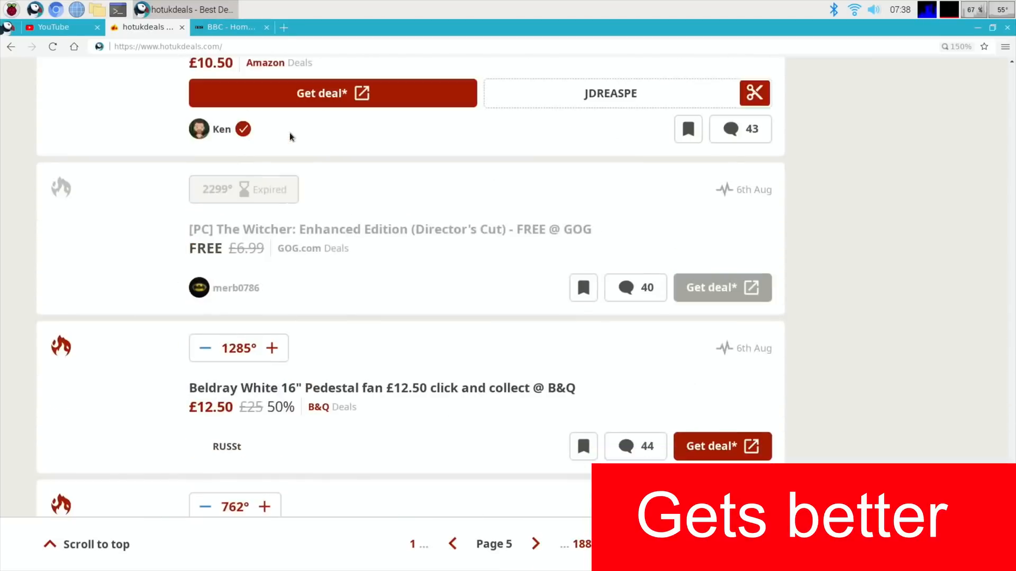
{"action": "scroll", "coordinate": [290, 133], "scroll_direction": "down", "scroll_amount": 8}
{"action": "scroll", "coordinate": [290, 132], "scroll_direction": "down", "scroll_amount": 6}
{"action": "scroll", "coordinate": [289, 132], "scroll_direction": "down", "scroll_amount": 8}
{"action": "scroll", "coordinate": [289, 132], "scroll_direction": "down", "scroll_amount": 8}
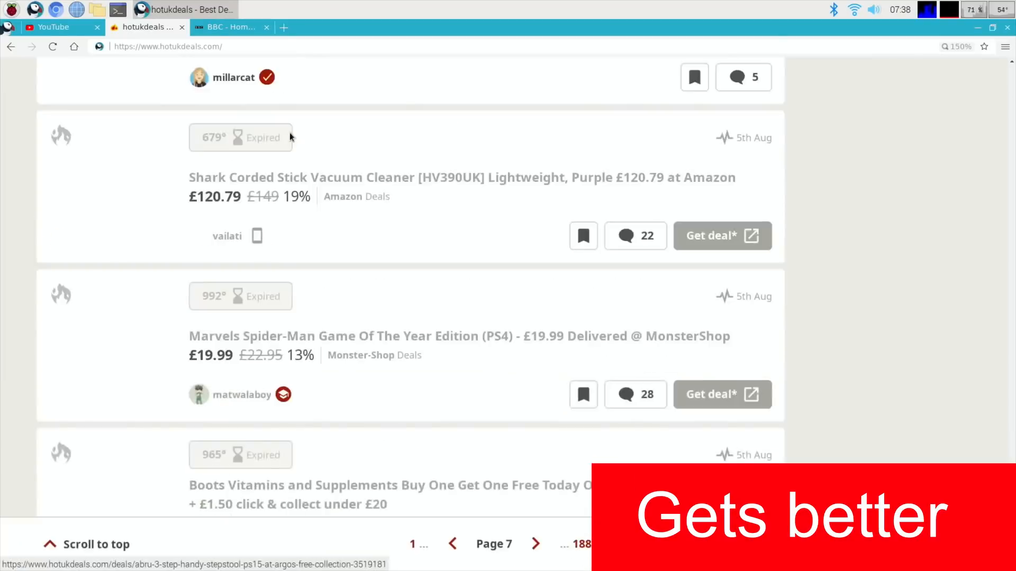
{"action": "scroll", "coordinate": [289, 133], "scroll_direction": "down", "scroll_amount": 8}
{"action": "scroll", "coordinate": [289, 132], "scroll_direction": "down", "scroll_amount": 6}
{"action": "scroll", "coordinate": [290, 133], "scroll_direction": "down", "scroll_amount": 8}
{"action": "scroll", "coordinate": [290, 133], "scroll_direction": "down", "scroll_amount": 8}
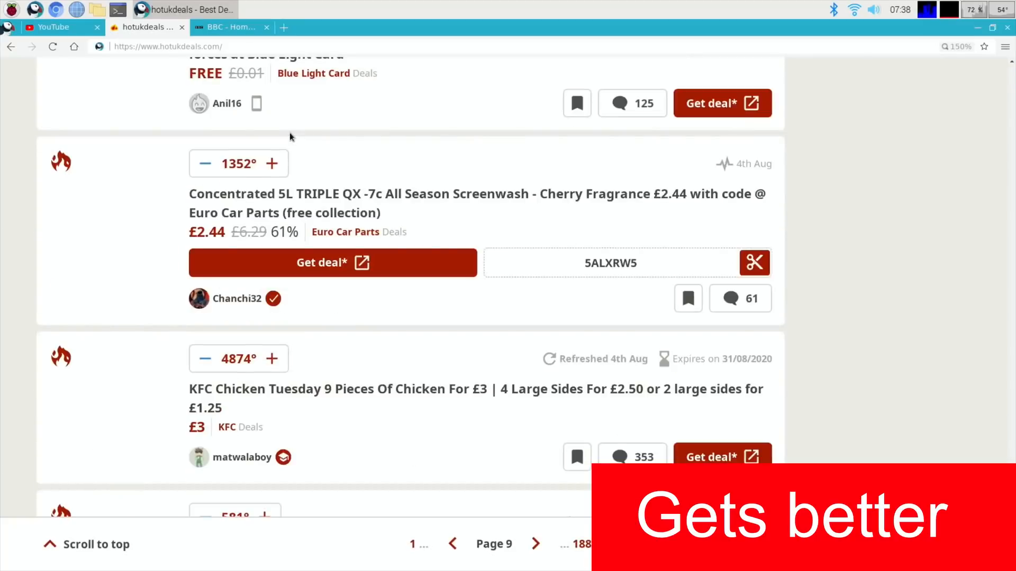
{"action": "scroll", "coordinate": [290, 133], "scroll_direction": "down", "scroll_amount": 8}
{"action": "scroll", "coordinate": [290, 133], "scroll_direction": "down", "scroll_amount": 6}
{"action": "scroll", "coordinate": [290, 133], "scroll_direction": "down", "scroll_amount": 8}
{"action": "scroll", "coordinate": [290, 132], "scroll_direction": "down", "scroll_amount": 8}
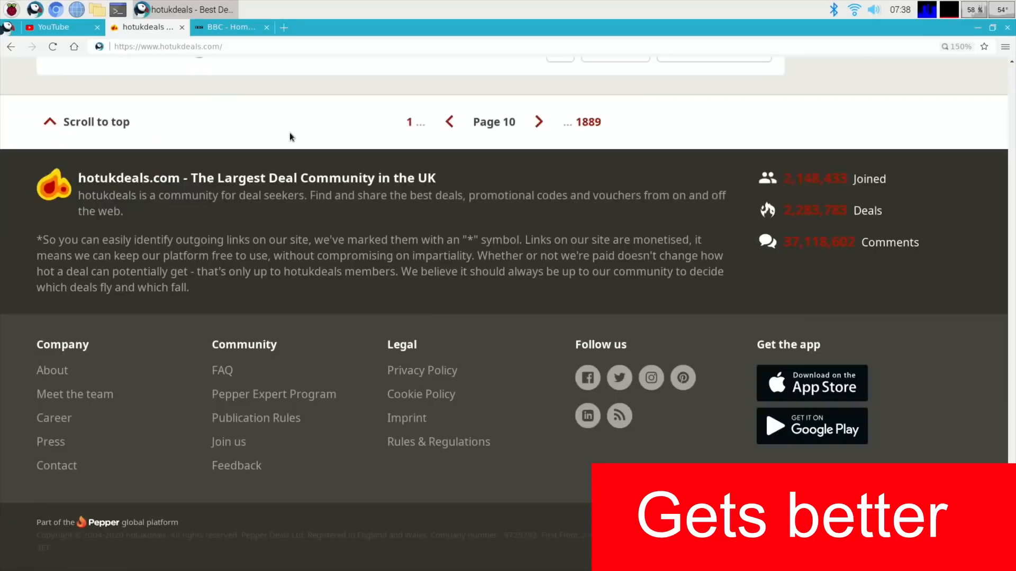
{"action": "scroll", "coordinate": [290, 133], "scroll_direction": "up", "scroll_amount": 8}
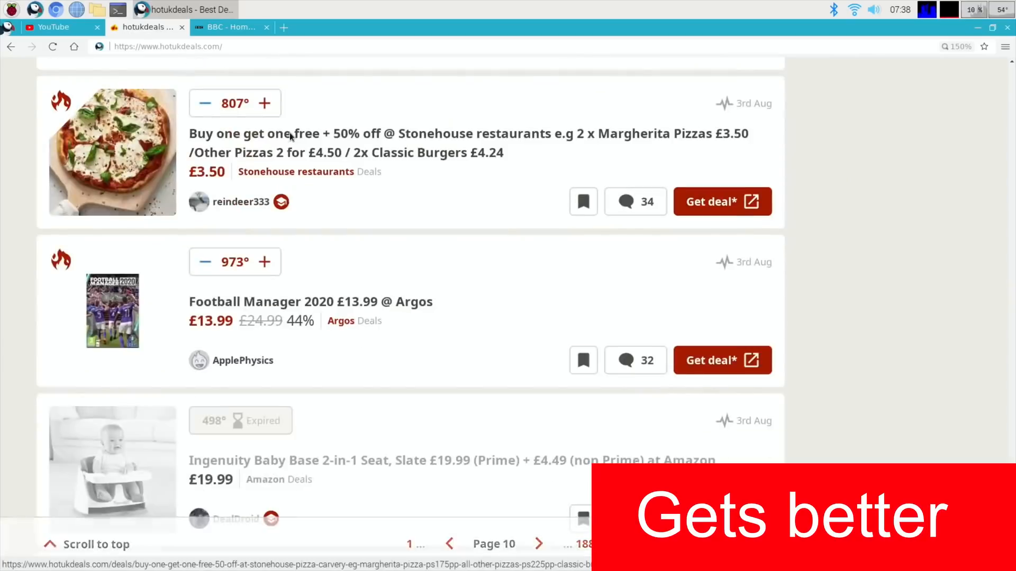
{"action": "scroll", "coordinate": [290, 132], "scroll_direction": "up", "scroll_amount": 8}
{"action": "scroll", "coordinate": [290, 133], "scroll_direction": "up", "scroll_amount": 4}
{"action": "scroll", "coordinate": [289, 133], "scroll_direction": "up", "scroll_amount": 8}
{"action": "scroll", "coordinate": [290, 133], "scroll_direction": "up", "scroll_amount": 8}
{"action": "scroll", "coordinate": [290, 132], "scroll_direction": "up", "scroll_amount": 8}
{"action": "scroll", "coordinate": [289, 133], "scroll_direction": "up", "scroll_amount": 8}
{"action": "scroll", "coordinate": [290, 133], "scroll_direction": "up", "scroll_amount": 8}
{"action": "scroll", "coordinate": [290, 133], "scroll_direction": "up", "scroll_amount": 8}
{"action": "scroll", "coordinate": [290, 133], "scroll_direction": "up", "scroll_amount": 8}
{"action": "scroll", "coordinate": [290, 133], "scroll_direction": "up", "scroll_amount": 8}
{"action": "scroll", "coordinate": [289, 132], "scroll_direction": "up", "scroll_amount": 8}
{"action": "scroll", "coordinate": [290, 133], "scroll_direction": "up", "scroll_amount": 8}
{"action": "scroll", "coordinate": [290, 133], "scroll_direction": "up", "scroll_amount": 8}
{"action": "scroll", "coordinate": [290, 133], "scroll_direction": "up", "scroll_amount": 8}
{"action": "scroll", "coordinate": [289, 133], "scroll_direction": "up", "scroll_amount": 8}
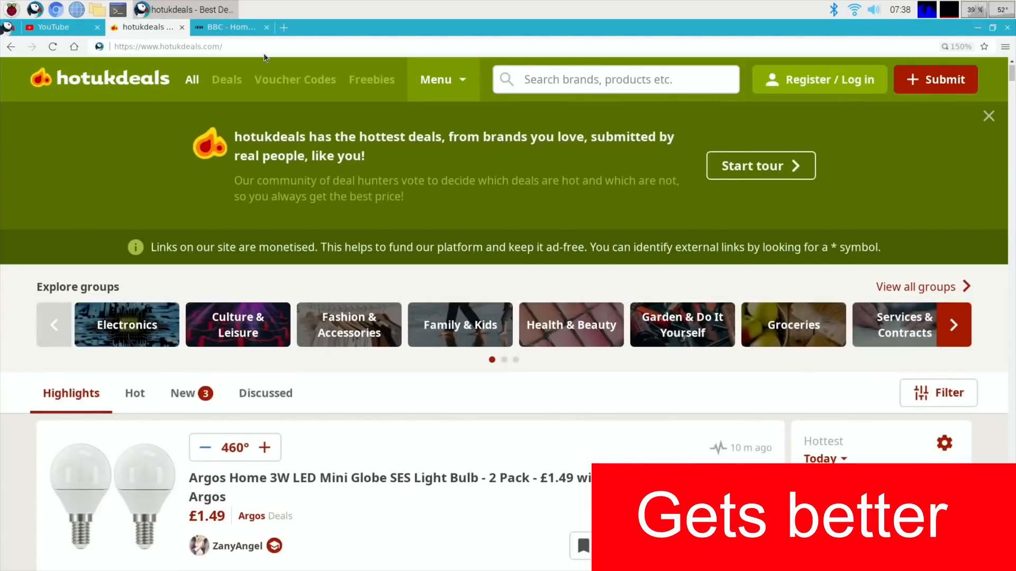
{"action": "left_click", "coordinate": [238, 28]}
{"action": "scroll", "coordinate": [324, 171], "scroll_direction": "down", "scroll_amount": 8}
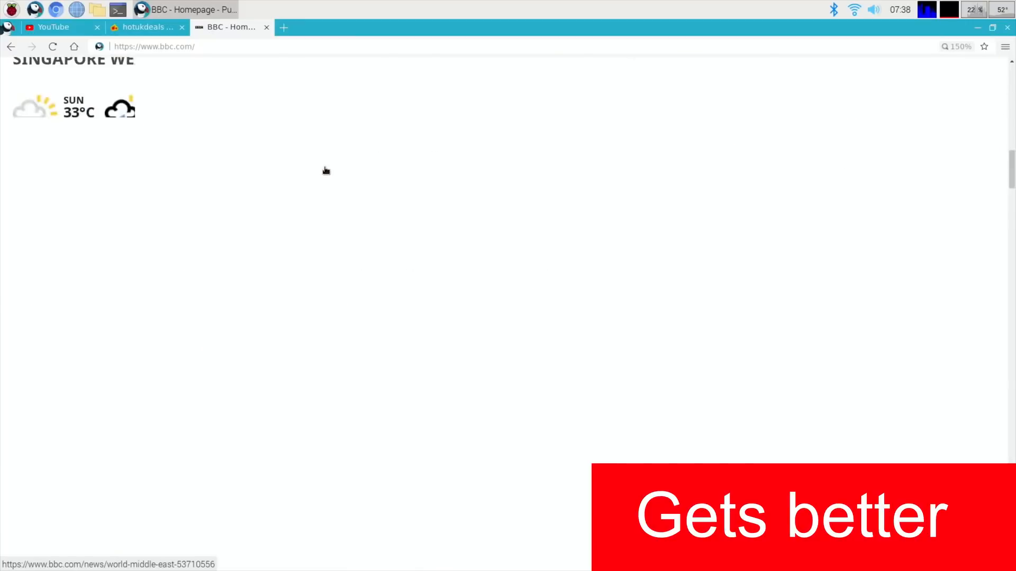
{"action": "scroll", "coordinate": [324, 171], "scroll_direction": "down", "scroll_amount": 8}
{"action": "scroll", "coordinate": [325, 171], "scroll_direction": "down", "scroll_amount": 8}
{"action": "scroll", "coordinate": [324, 170], "scroll_direction": "down", "scroll_amount": 8}
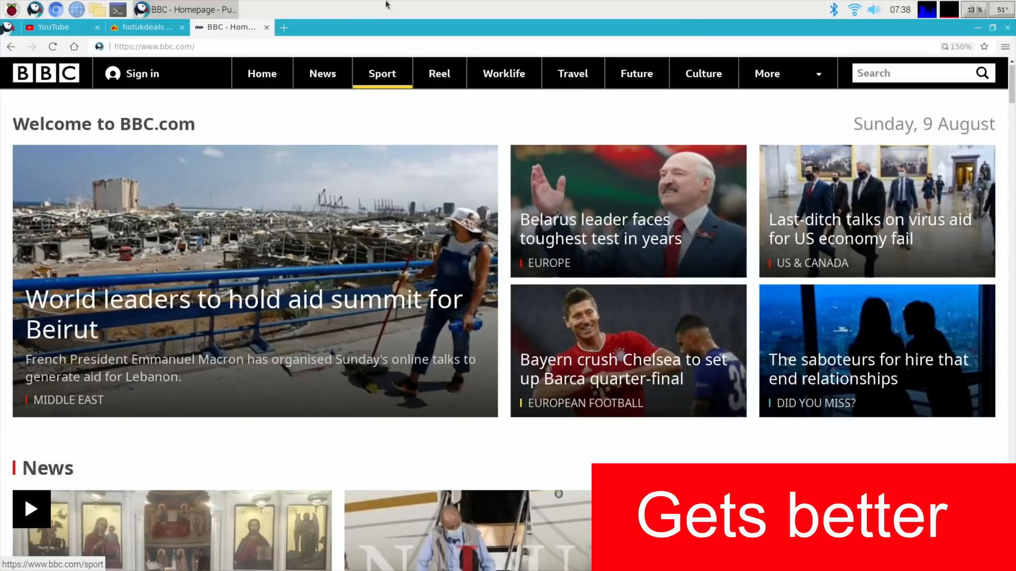
- Run sudo nano /boot/config.txt from LXTerminal and delete the gpu_mem, over_voltage, arm_freq and gpu_freq lines
{"action": "left_click", "coordinate": [13, 9]}
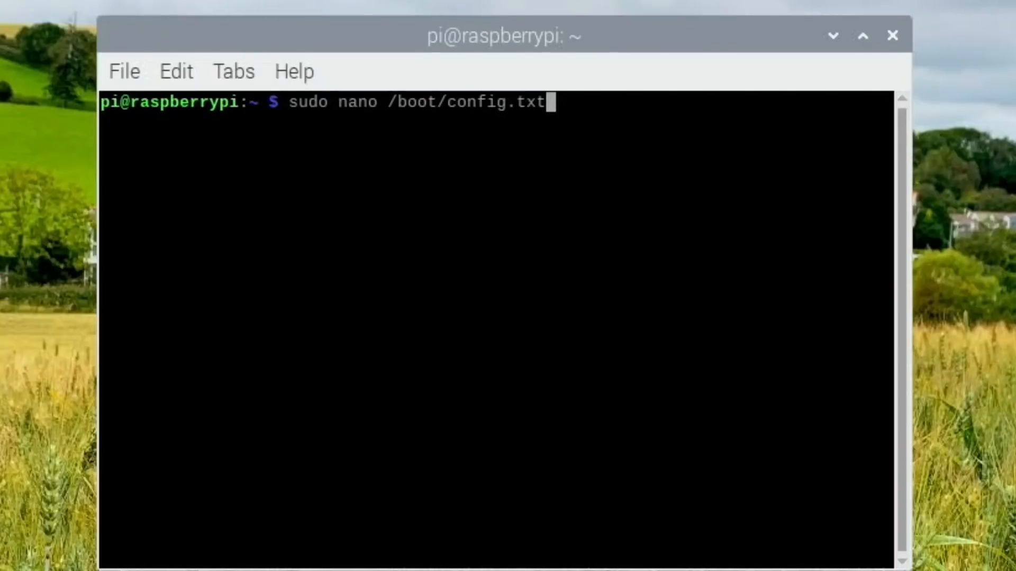
{"action": "key", "text": "Return"}
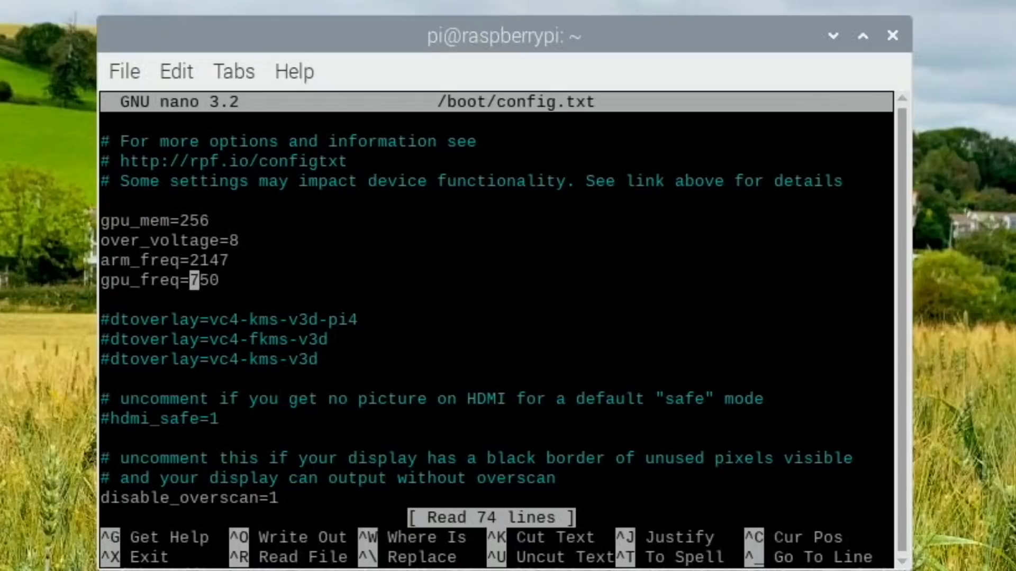
{"action": "key", "text": "BackSpace"}
{"action": "key", "text": "BackSpace"}
{"action": "key", "text": "BackSpace"}
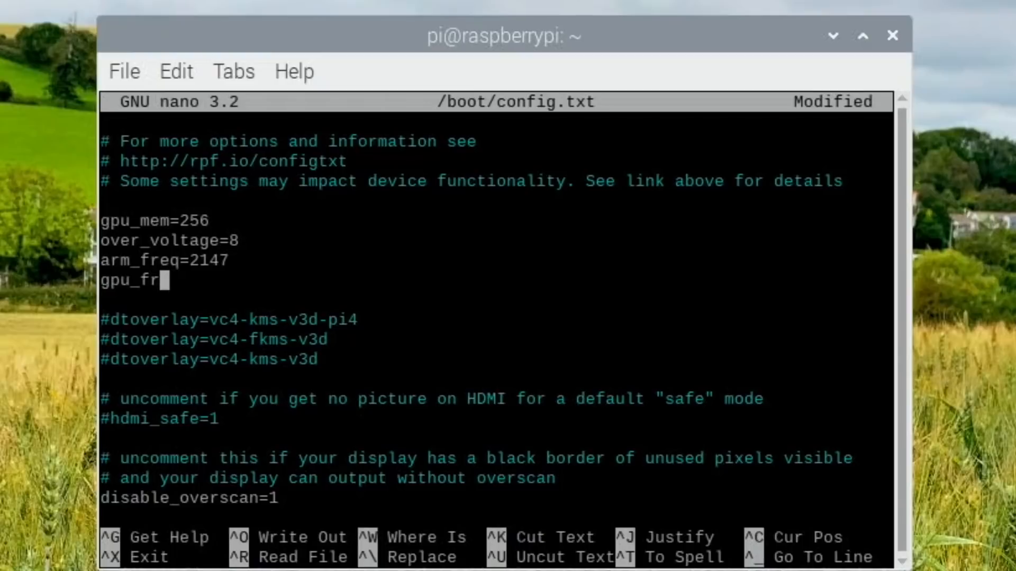
{"action": "key", "text": "BackSpace"}
{"action": "key", "text": "BackSpace"}
{"action": "key", "text": "BackSpace"}
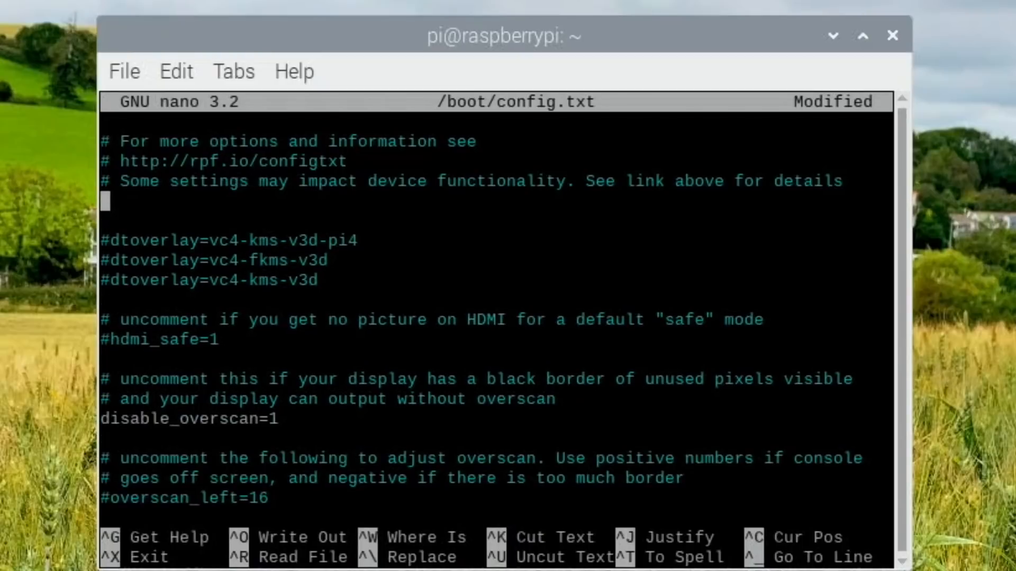
{"action": "key", "text": "BackSpace"}
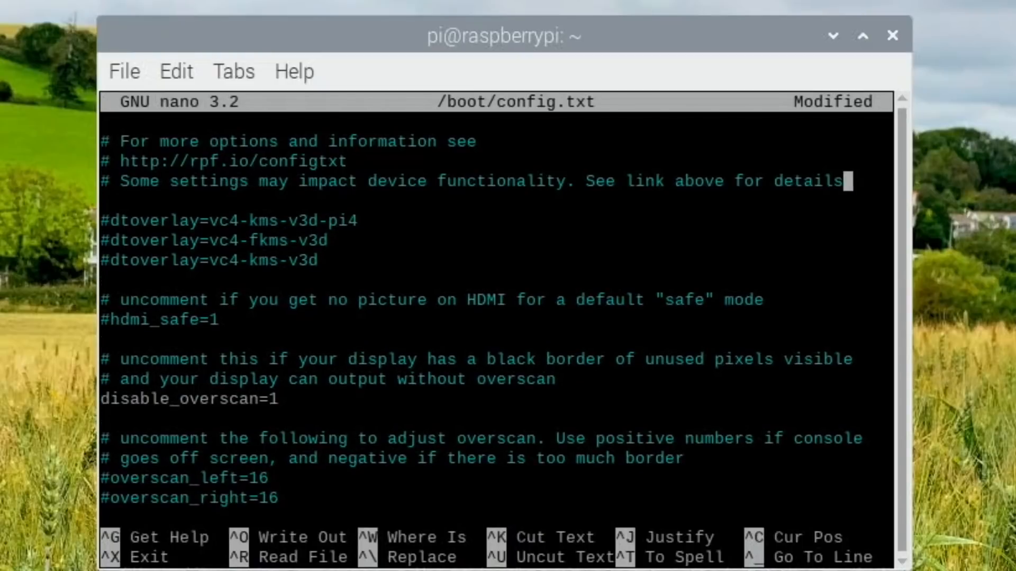
- Save the edited /boot/config.txt and exit nano back to the shell
{"action": "key", "text": "ctrl+o"}
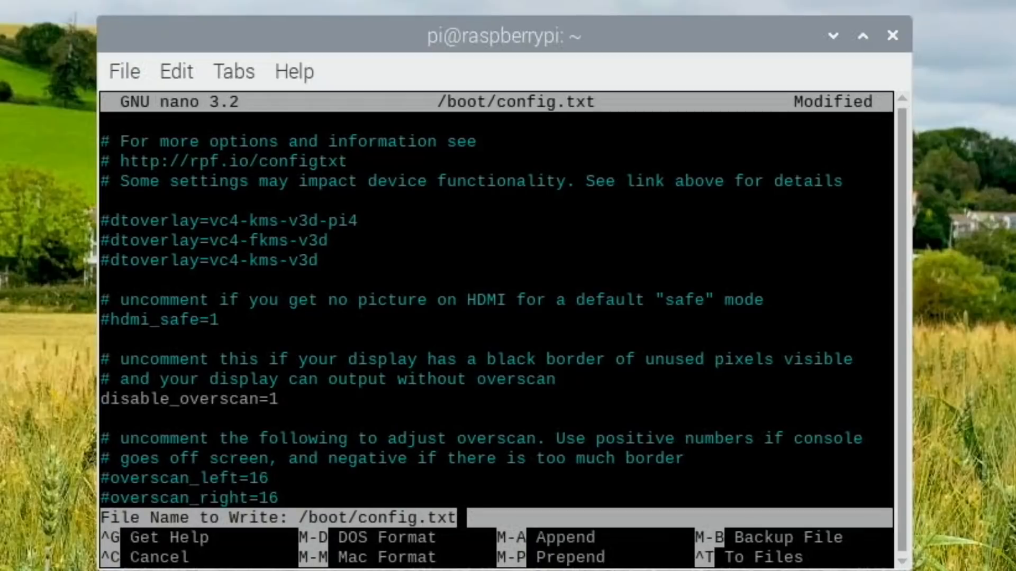
{"action": "key", "text": "Return"}
{"action": "key", "text": "ctrl+x"}
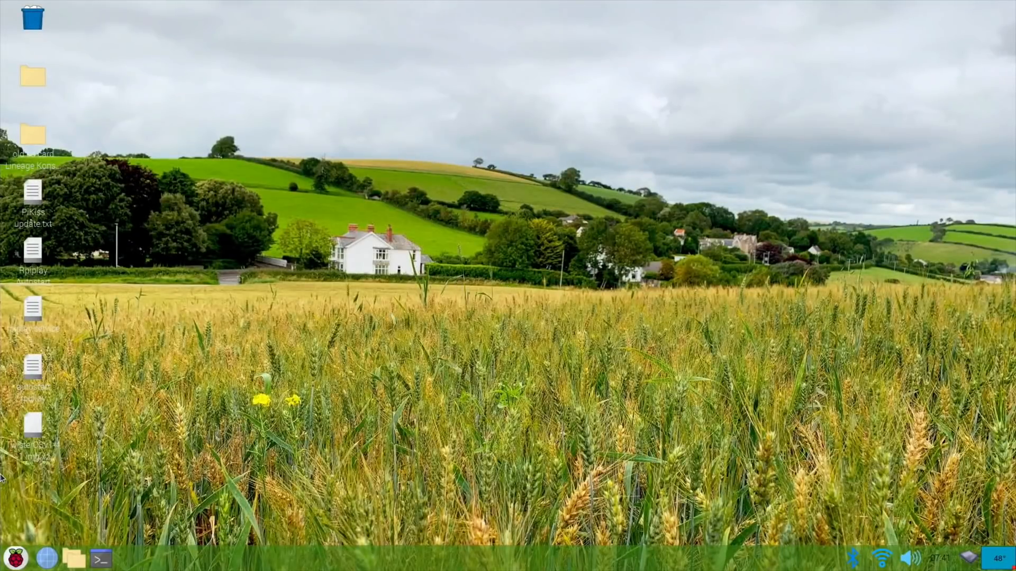
- Launch Chromium, look over the hotukdeals and BBC tabs, block YouTube notifications and reload the YouTube home feed
{"action": "left_click", "coordinate": [50, 558]}
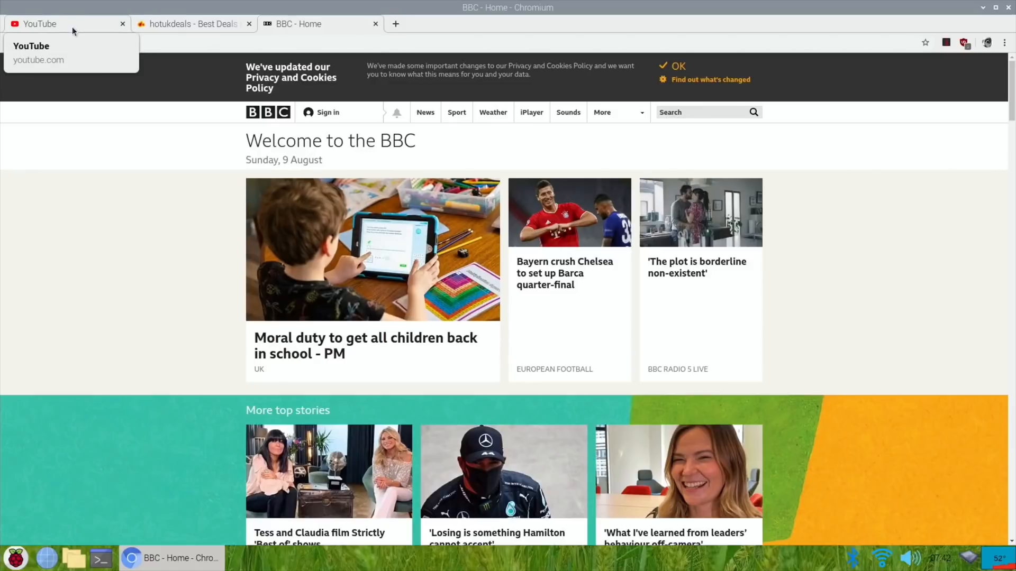
{"action": "left_click", "coordinate": [186, 24]}
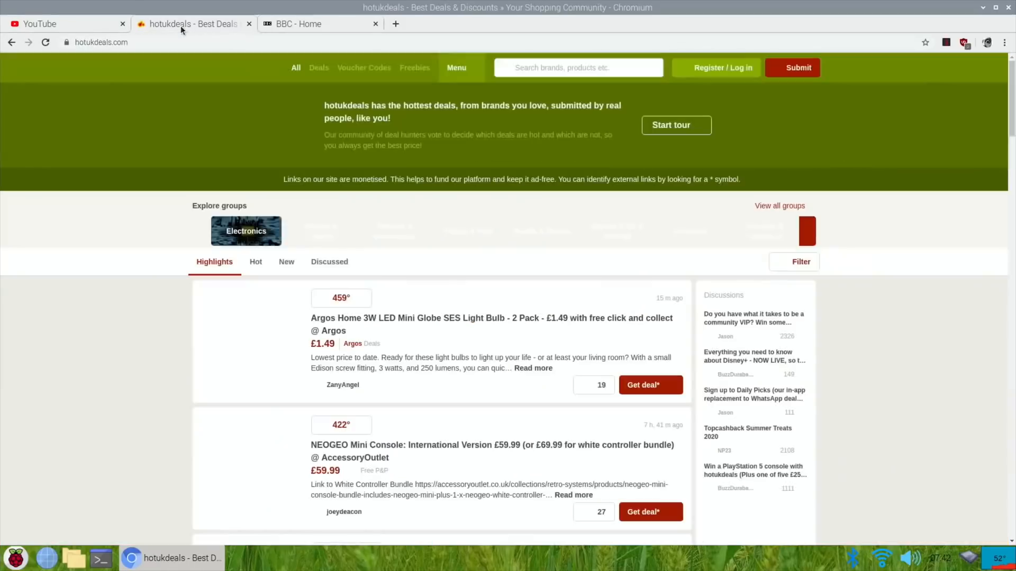
{"action": "left_click", "coordinate": [298, 23]}
{"action": "left_click", "coordinate": [63, 24]}
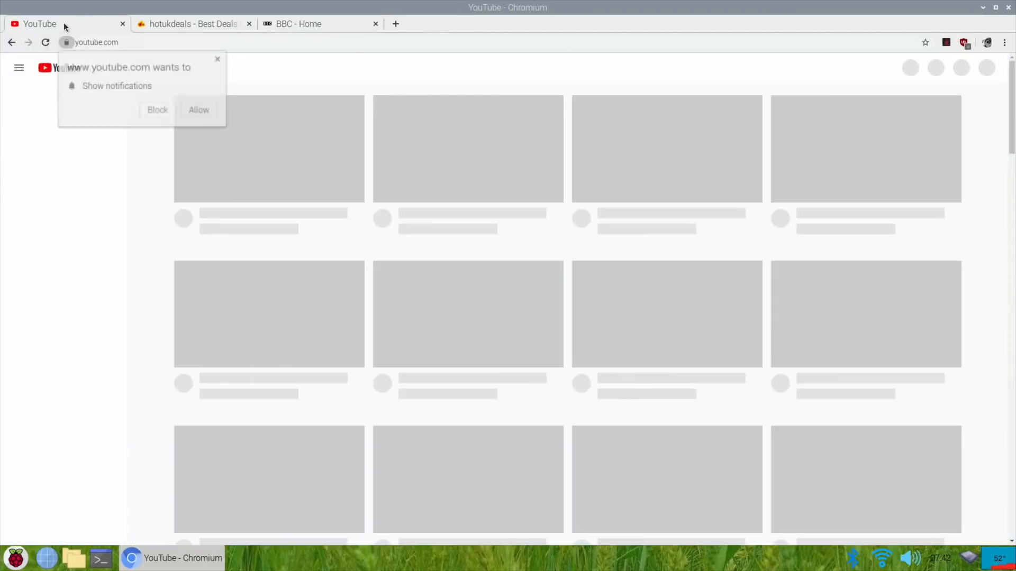
{"action": "left_click", "coordinate": [159, 110]}
{"action": "left_click", "coordinate": [44, 102]}
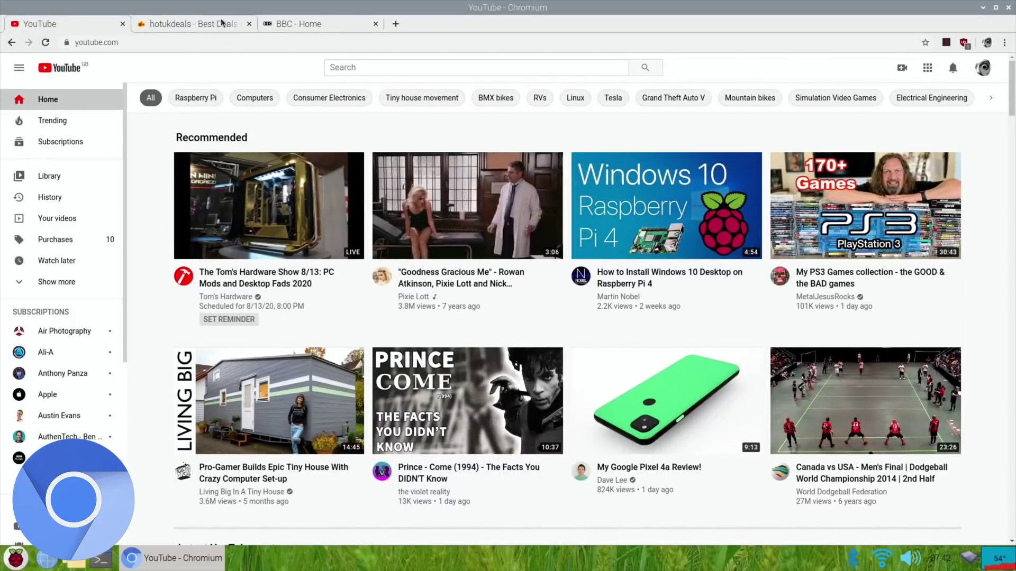
- Browse the hotukdeals and BBC tabs, close Chromium and launch Firefox ESR from the Internet menu
{"action": "left_click", "coordinate": [208, 23]}
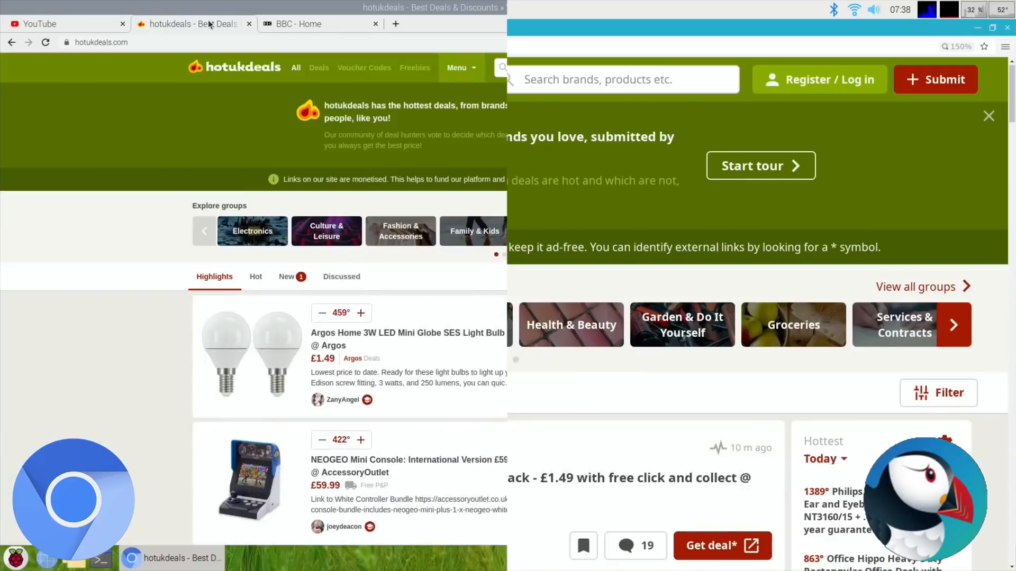
{"action": "scroll", "coordinate": [280, 148], "scroll_direction": "down", "scroll_amount": 8}
{"action": "scroll", "coordinate": [280, 151], "scroll_direction": "down", "scroll_amount": 8}
{"action": "scroll", "coordinate": [279, 150], "scroll_direction": "down", "scroll_amount": 8}
{"action": "scroll", "coordinate": [280, 151], "scroll_direction": "down", "scroll_amount": 8}
{"action": "scroll", "coordinate": [280, 150], "scroll_direction": "down", "scroll_amount": 8}
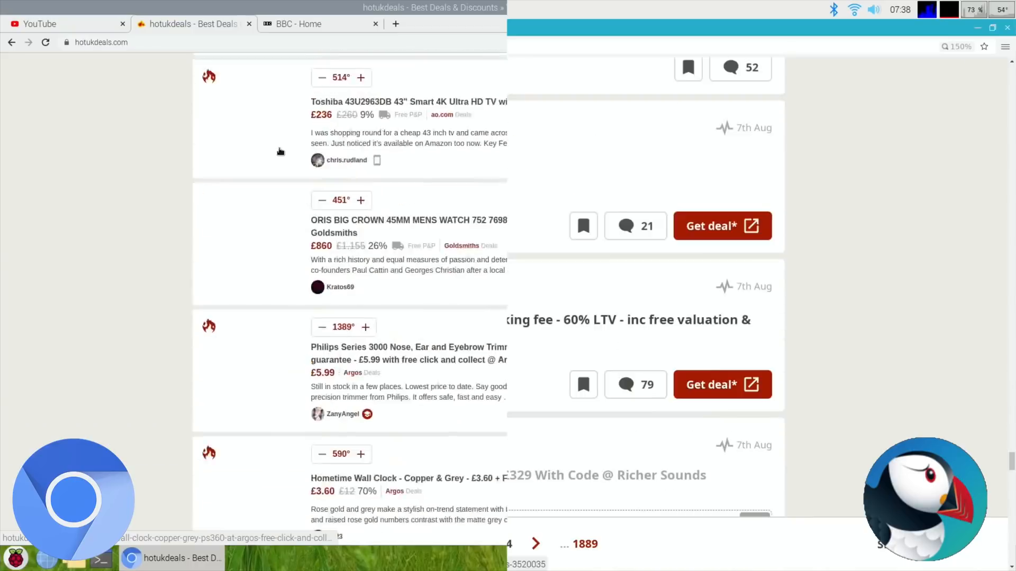
{"action": "scroll", "coordinate": [279, 151], "scroll_direction": "down", "scroll_amount": 8}
{"action": "scroll", "coordinate": [279, 151], "scroll_direction": "down", "scroll_amount": 8}
{"action": "scroll", "coordinate": [280, 151], "scroll_direction": "down", "scroll_amount": 8}
{"action": "scroll", "coordinate": [279, 152], "scroll_direction": "up", "scroll_amount": 10}
{"action": "scroll", "coordinate": [280, 151], "scroll_direction": "up", "scroll_amount": 10}
{"action": "left_click", "coordinate": [299, 24]}
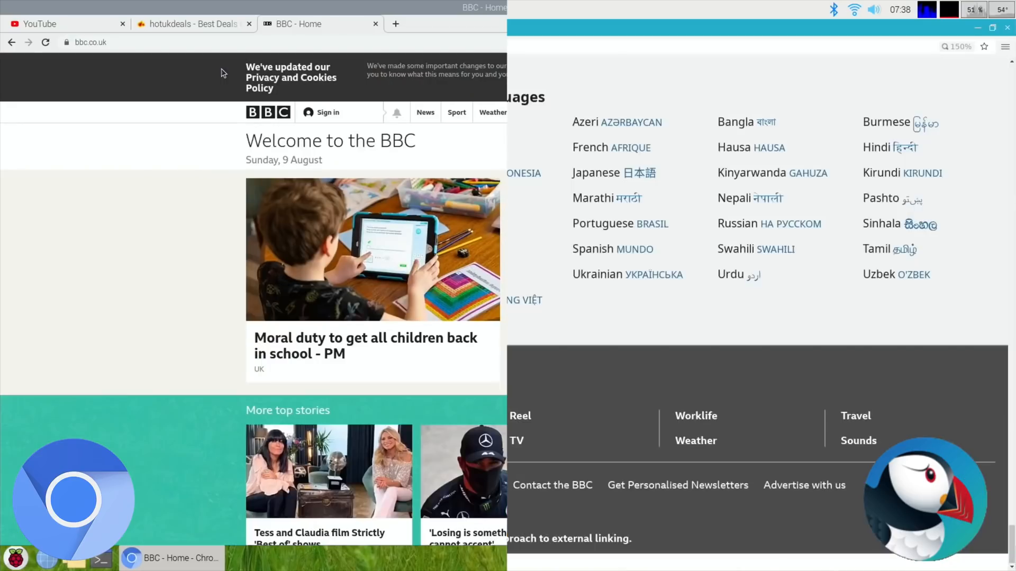
{"action": "scroll", "coordinate": [222, 72], "scroll_direction": "down", "scroll_amount": 6}
{"action": "scroll", "coordinate": [222, 72], "scroll_direction": "down", "scroll_amount": 6}
{"action": "scroll", "coordinate": [222, 72], "scroll_direction": "down", "scroll_amount": 6}
{"action": "scroll", "coordinate": [222, 72], "scroll_direction": "down", "scroll_amount": 6}
{"action": "scroll", "coordinate": [221, 72], "scroll_direction": "down", "scroll_amount": 6}
{"action": "scroll", "coordinate": [222, 73], "scroll_direction": "down", "scroll_amount": 6}
{"action": "scroll", "coordinate": [222, 73], "scroll_direction": "down", "scroll_amount": 4}
{"action": "scroll", "coordinate": [222, 73], "scroll_direction": "up", "scroll_amount": 6}
{"action": "scroll", "coordinate": [223, 73], "scroll_direction": "up", "scroll_amount": 6}
{"action": "scroll", "coordinate": [222, 72], "scroll_direction": "up", "scroll_amount": 6}
{"action": "scroll", "coordinate": [222, 72], "scroll_direction": "up", "scroll_amount": 6}
{"action": "scroll", "coordinate": [221, 72], "scroll_direction": "up", "scroll_amount": 5}
{"action": "scroll", "coordinate": [221, 73], "scroll_direction": "down", "scroll_amount": 5}
{"action": "scroll", "coordinate": [222, 72], "scroll_direction": "down", "scroll_amount": 6}
{"action": "scroll", "coordinate": [222, 73], "scroll_direction": "down", "scroll_amount": 6}
{"action": "scroll", "coordinate": [222, 72], "scroll_direction": "down", "scroll_amount": 5}
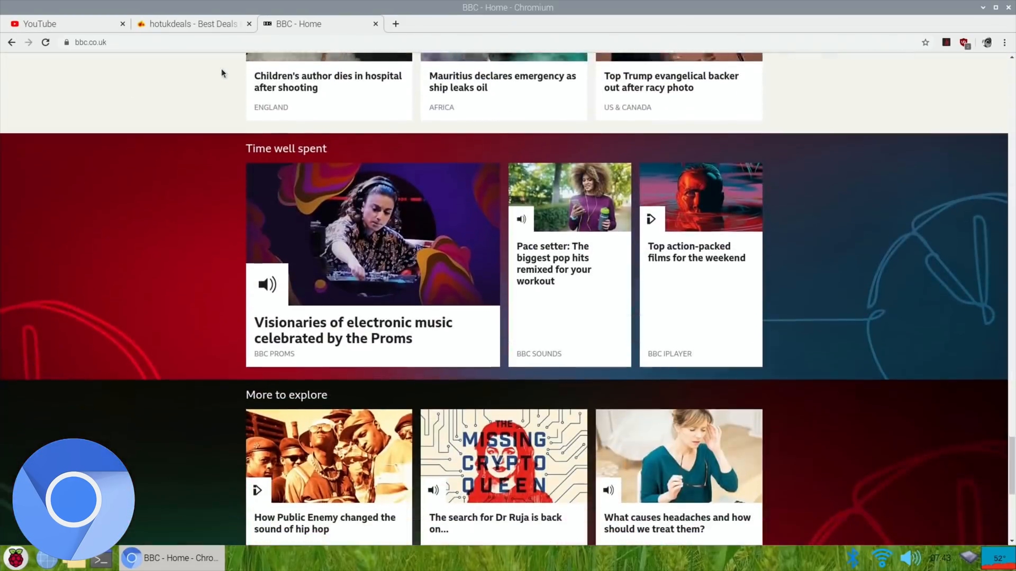
{"action": "scroll", "coordinate": [222, 72], "scroll_direction": "down", "scroll_amount": 1}
{"action": "scroll", "coordinate": [222, 73], "scroll_direction": "down", "scroll_amount": 6}
{"action": "scroll", "coordinate": [221, 73], "scroll_direction": "up", "scroll_amount": 3}
{"action": "scroll", "coordinate": [222, 72], "scroll_direction": "up", "scroll_amount": 6}
{"action": "scroll", "coordinate": [221, 72], "scroll_direction": "up", "scroll_amount": 6}
{"action": "scroll", "coordinate": [222, 72], "scroll_direction": "up", "scroll_amount": 6}
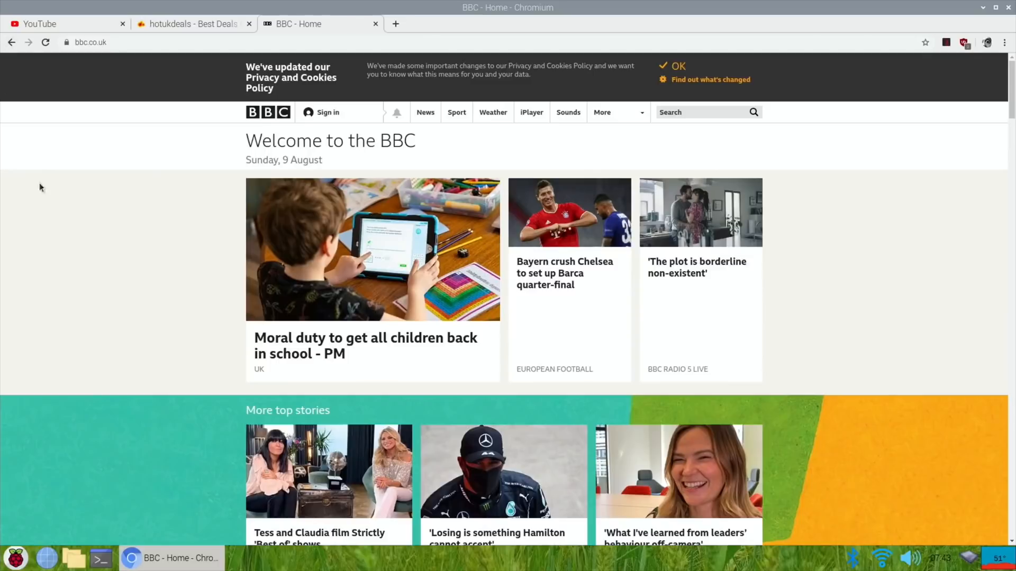
{"action": "scroll", "coordinate": [61, 204], "scroll_direction": "down", "scroll_amount": 5}
{"action": "scroll", "coordinate": [60, 205], "scroll_direction": "down", "scroll_amount": 5}
{"action": "scroll", "coordinate": [60, 204], "scroll_direction": "down", "scroll_amount": 5}
{"action": "scroll", "coordinate": [61, 208], "scroll_direction": "down", "scroll_amount": 5}
{"action": "scroll", "coordinate": [61, 208], "scroll_direction": "up", "scroll_amount": 2}
{"action": "scroll", "coordinate": [60, 208], "scroll_direction": "up", "scroll_amount": 10}
{"action": "scroll", "coordinate": [60, 208], "scroll_direction": "up", "scroll_amount": 8}
{"action": "scroll", "coordinate": [61, 208], "scroll_direction": "up", "scroll_amount": 3}
{"action": "scroll", "coordinate": [60, 208], "scroll_direction": "down", "scroll_amount": 10}
{"action": "scroll", "coordinate": [60, 208], "scroll_direction": "down", "scroll_amount": 10}
{"action": "scroll", "coordinate": [61, 208], "scroll_direction": "down", "scroll_amount": 8}
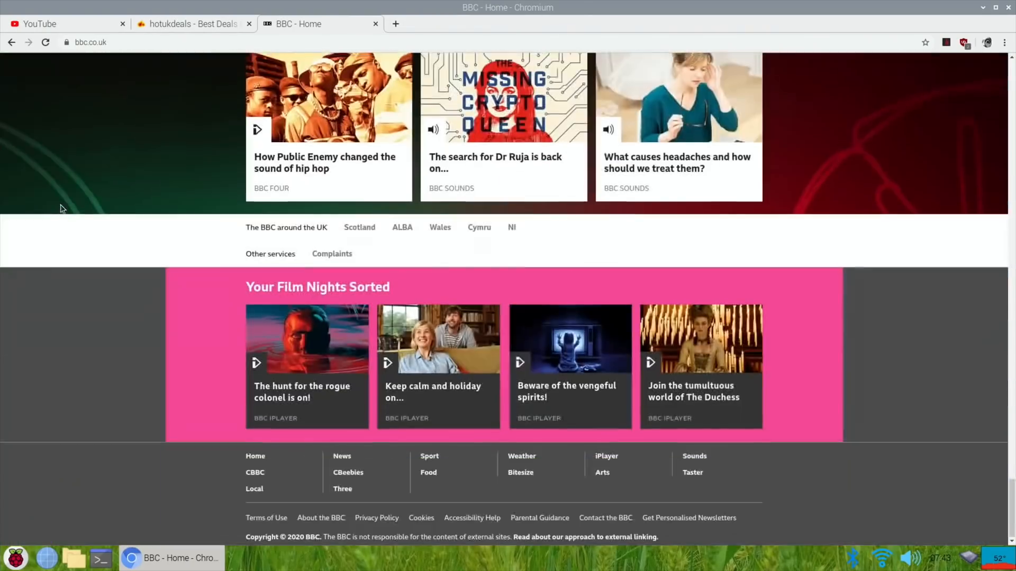
{"action": "scroll", "coordinate": [60, 209], "scroll_direction": "up", "scroll_amount": 5}
{"action": "scroll", "coordinate": [60, 208], "scroll_direction": "up", "scroll_amount": 8}
{"action": "scroll", "coordinate": [61, 208], "scroll_direction": "up", "scroll_amount": 6}
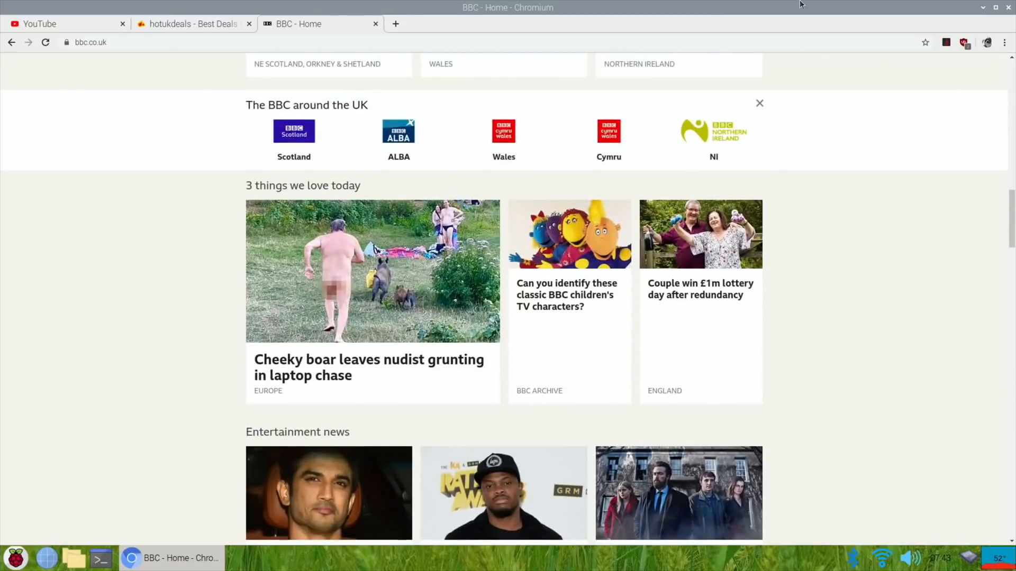
{"action": "left_click", "coordinate": [1010, 9]}
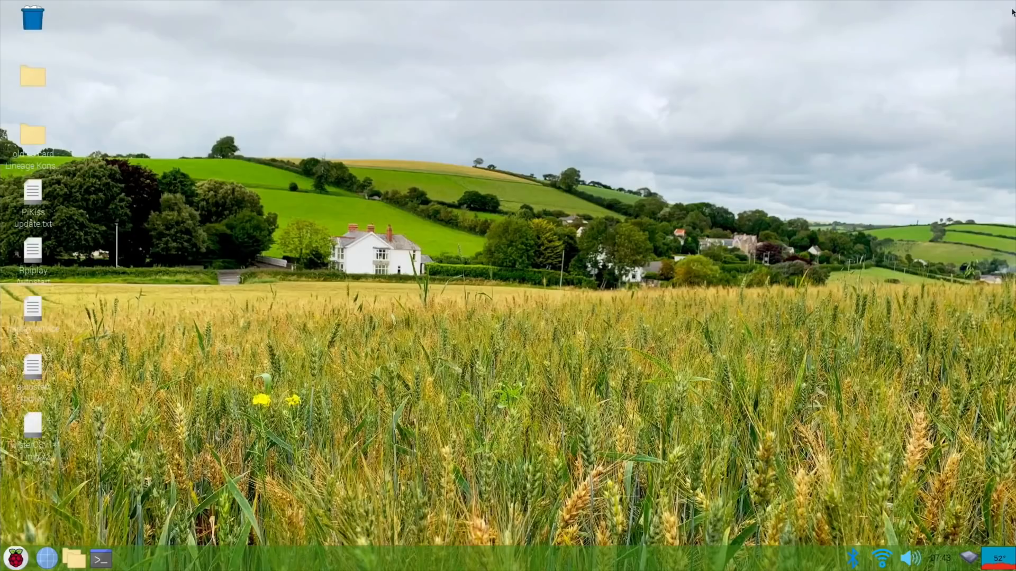
{"action": "left_click", "coordinate": [17, 558]}
{"action": "mouse_move", "coordinate": [48, 257]}
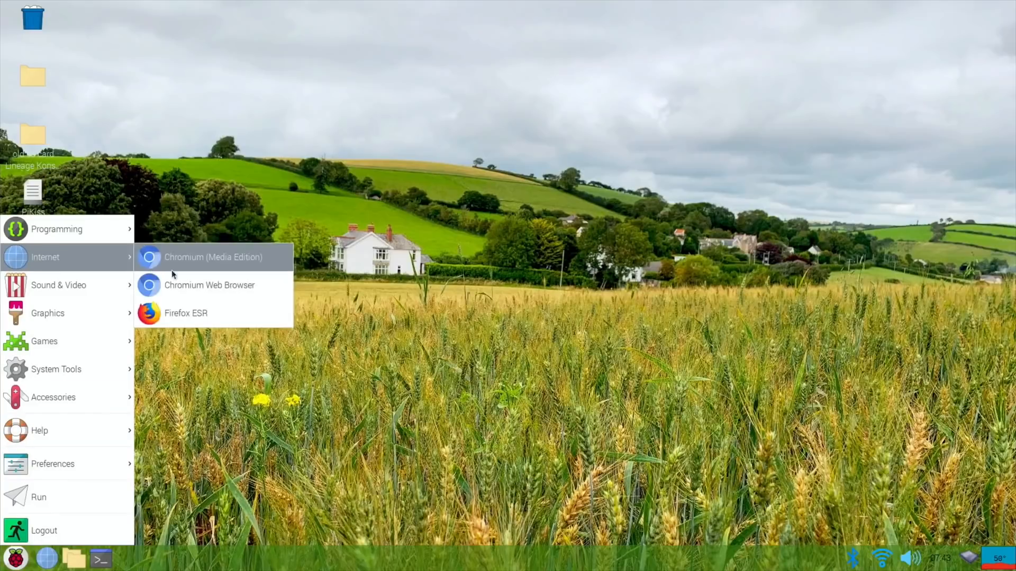
{"action": "left_click", "coordinate": [172, 314]}
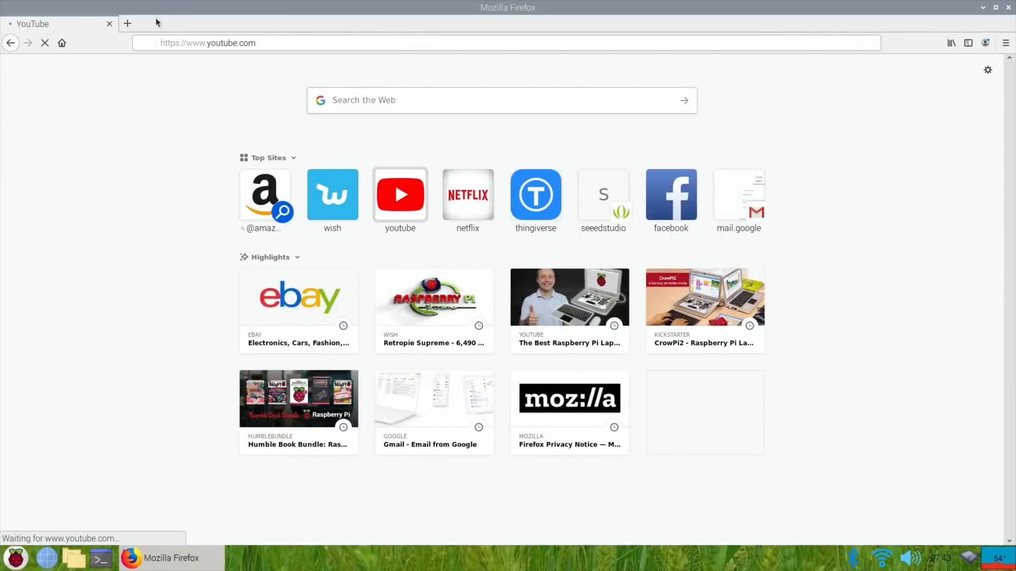
- Search 'hotukdeals' and 'bbc' in two new Firefox tabs
{"action": "left_click", "coordinate": [127, 24]}
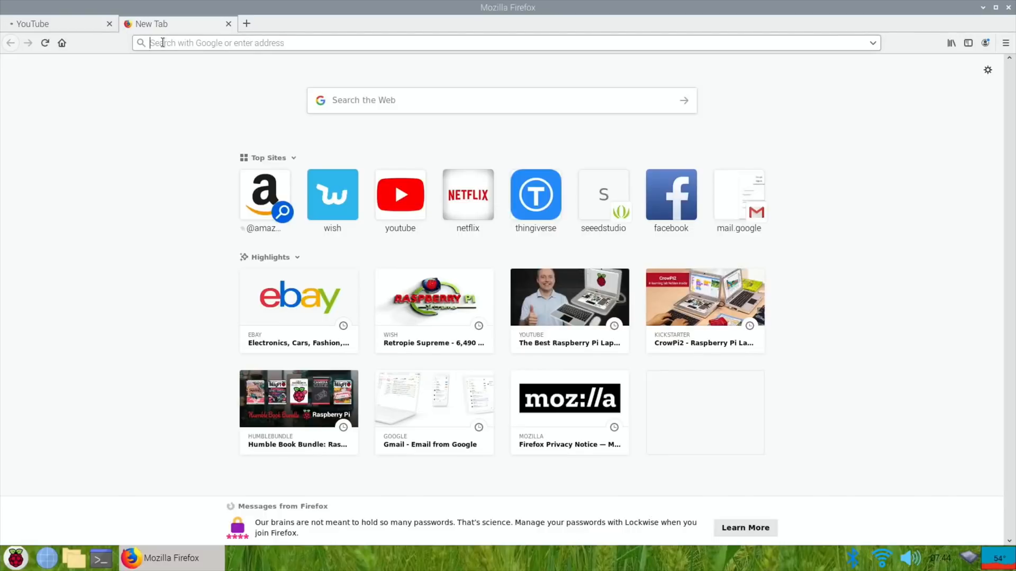
{"action": "type", "text": "hot"}
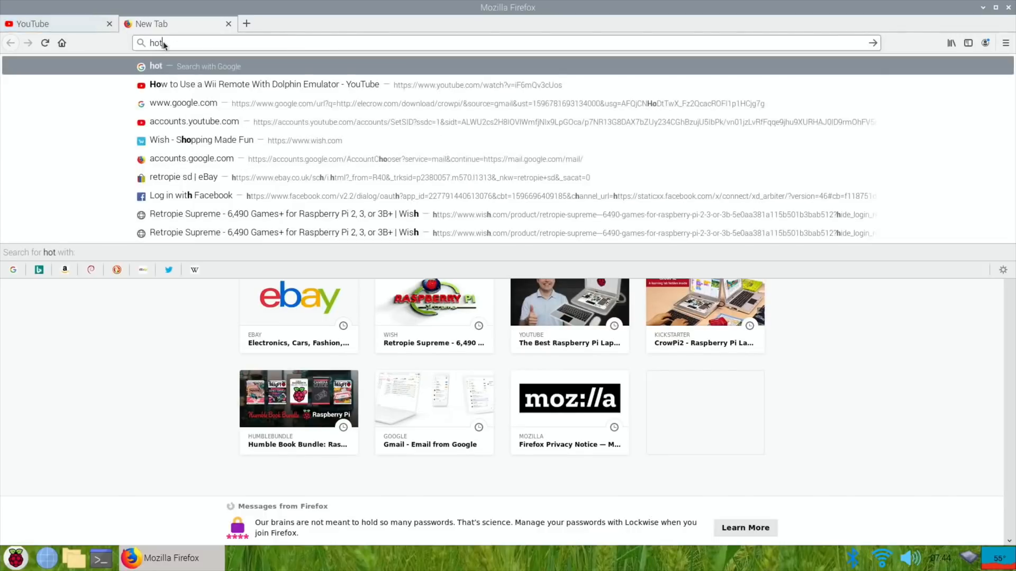
{"action": "type", "text": "ukdeals"}
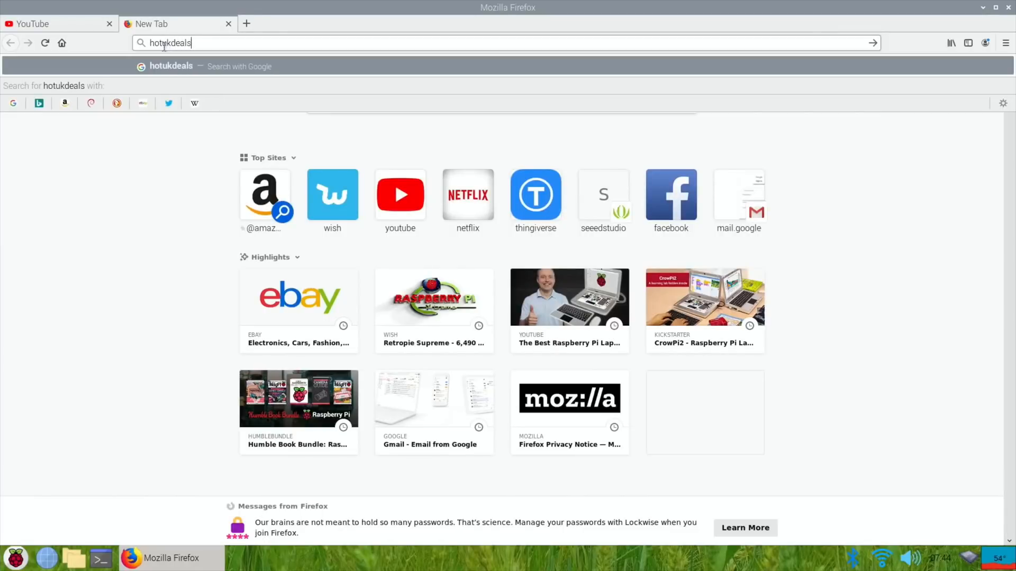
{"action": "key", "text": "Return"}
{"action": "left_click", "coordinate": [246, 26]}
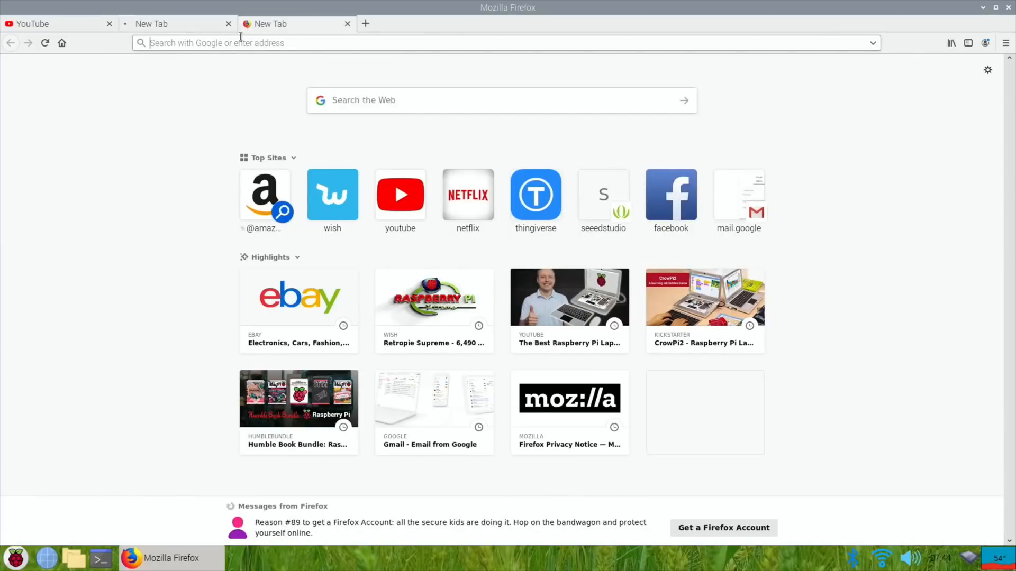
{"action": "type", "text": "bbc"}
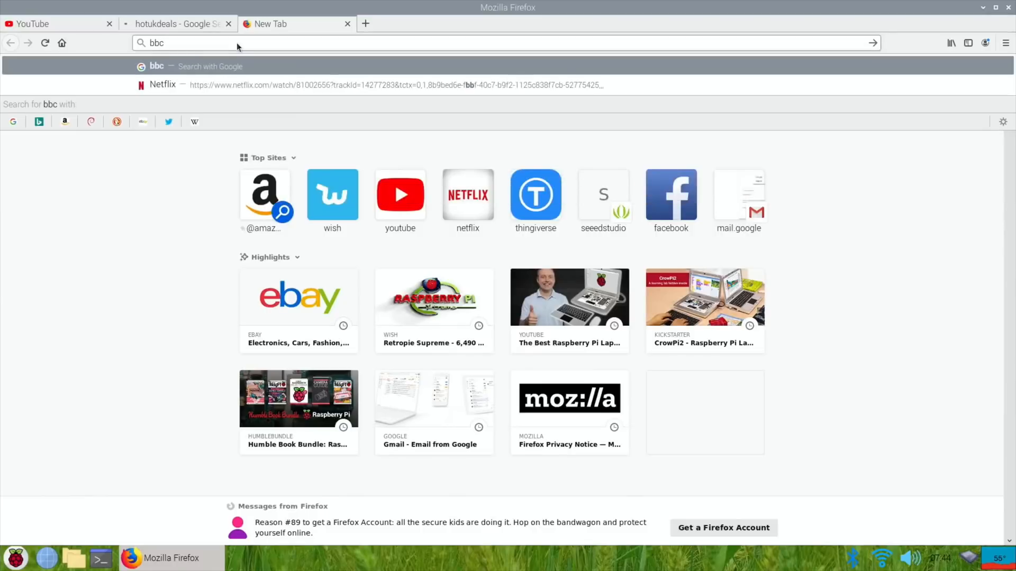
{"action": "key", "text": "Return"}
- Open the HotUKDeals site and the BBC - Home page from their search results
{"action": "left_click", "coordinate": [172, 24]}
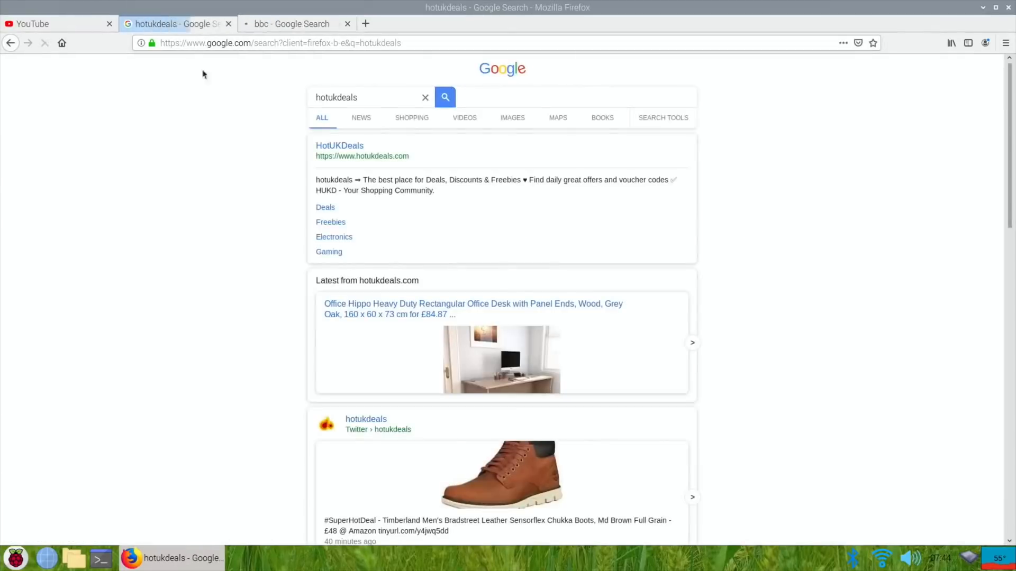
{"action": "left_click", "coordinate": [332, 147]}
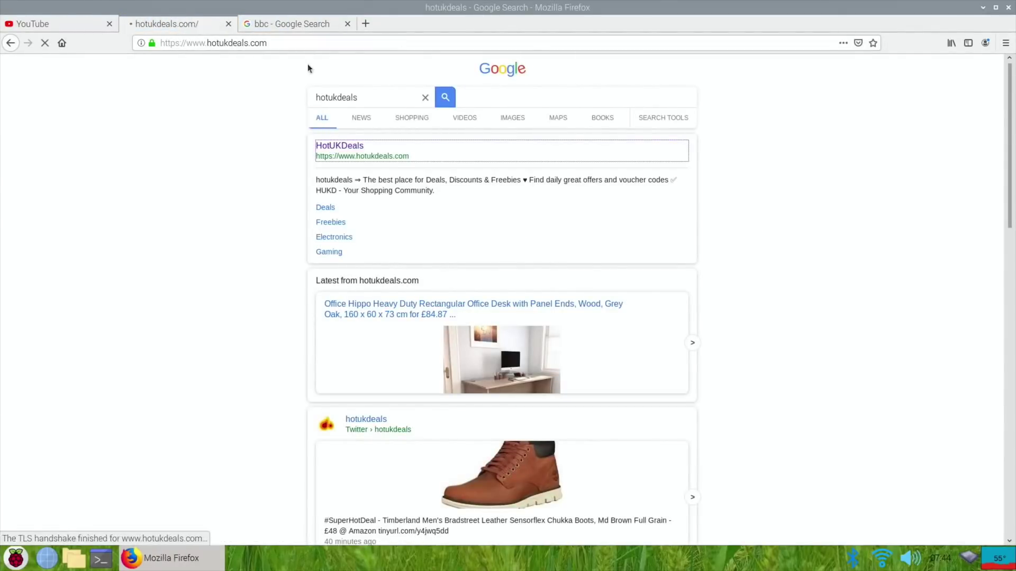
{"action": "left_click", "coordinate": [289, 27]}
{"action": "left_click", "coordinate": [339, 146]}
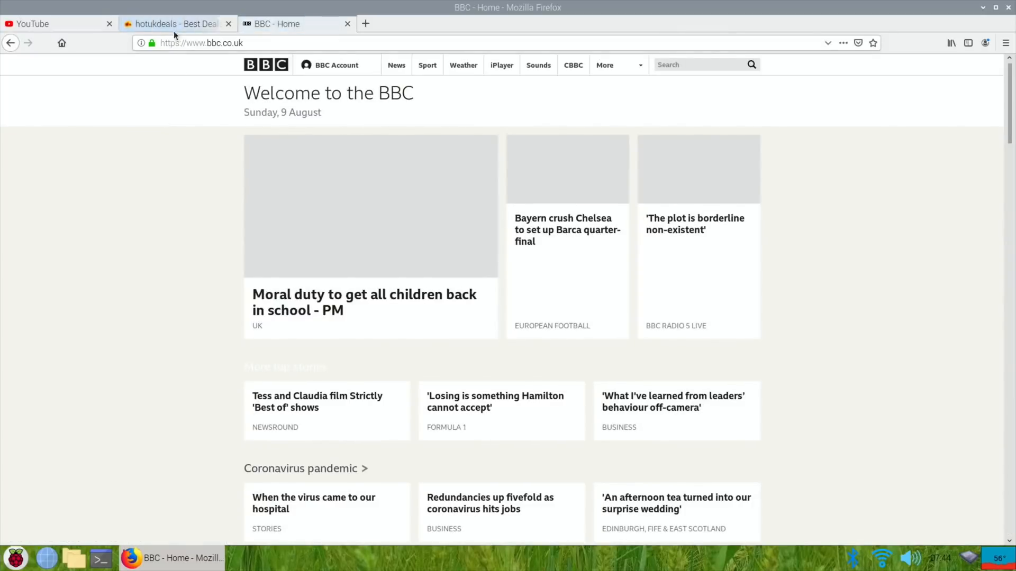
- Flip between the hotukdeals and BBC tabs and finish on the YouTube home page
{"action": "left_click", "coordinate": [174, 25]}
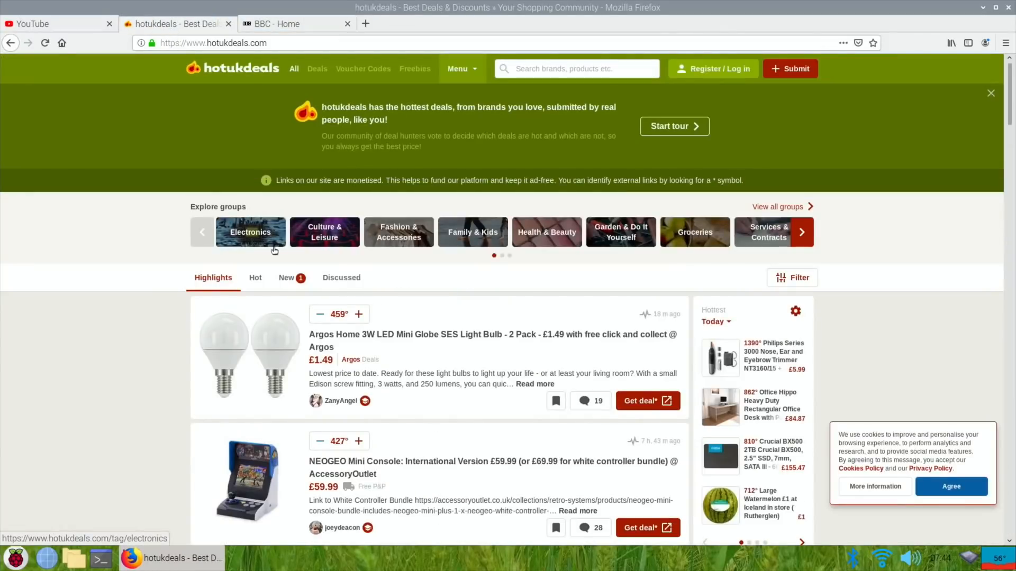
{"action": "left_click", "coordinate": [281, 25]}
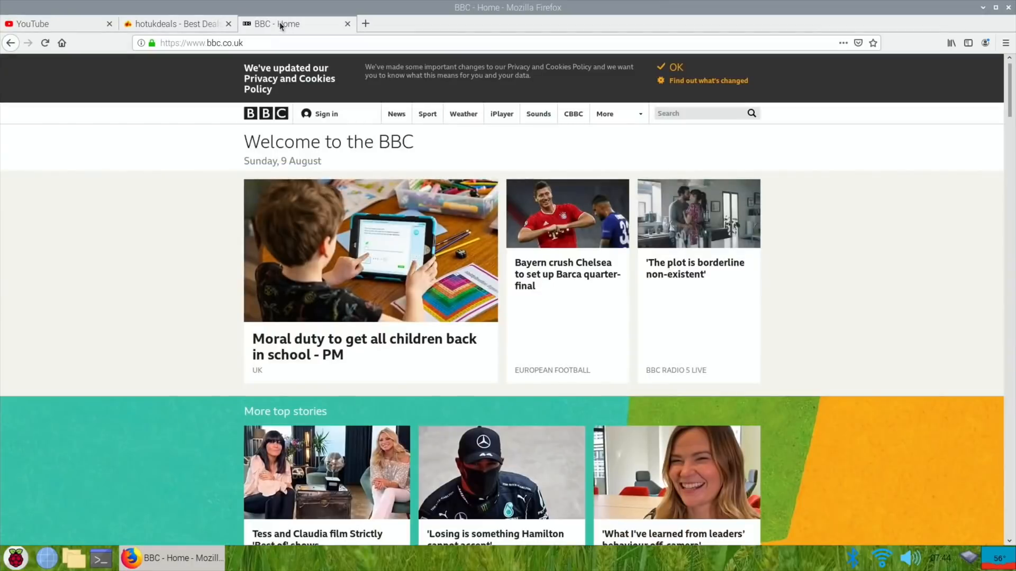
{"action": "left_click", "coordinate": [174, 25]}
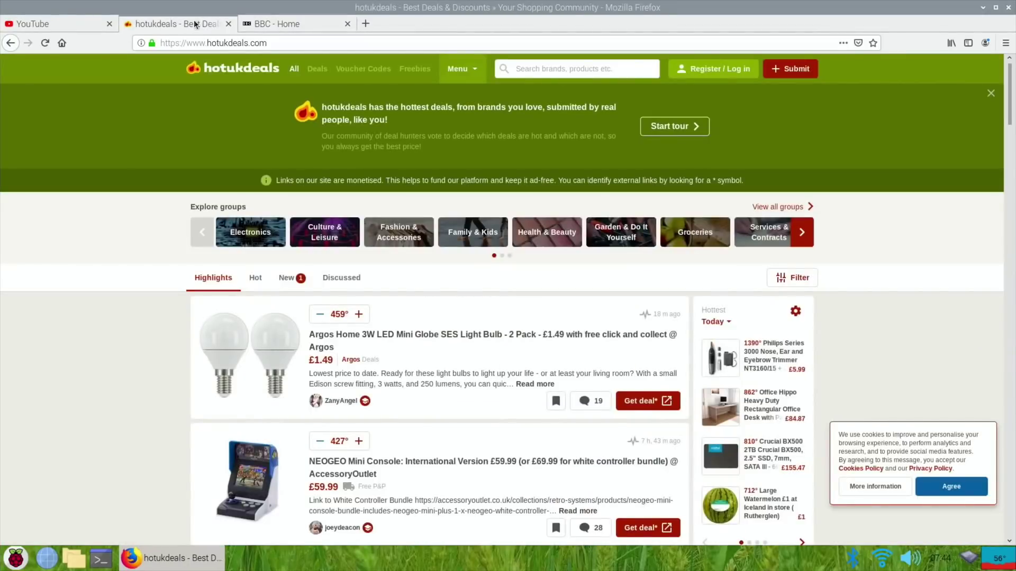
{"action": "left_click", "coordinate": [46, 25]}
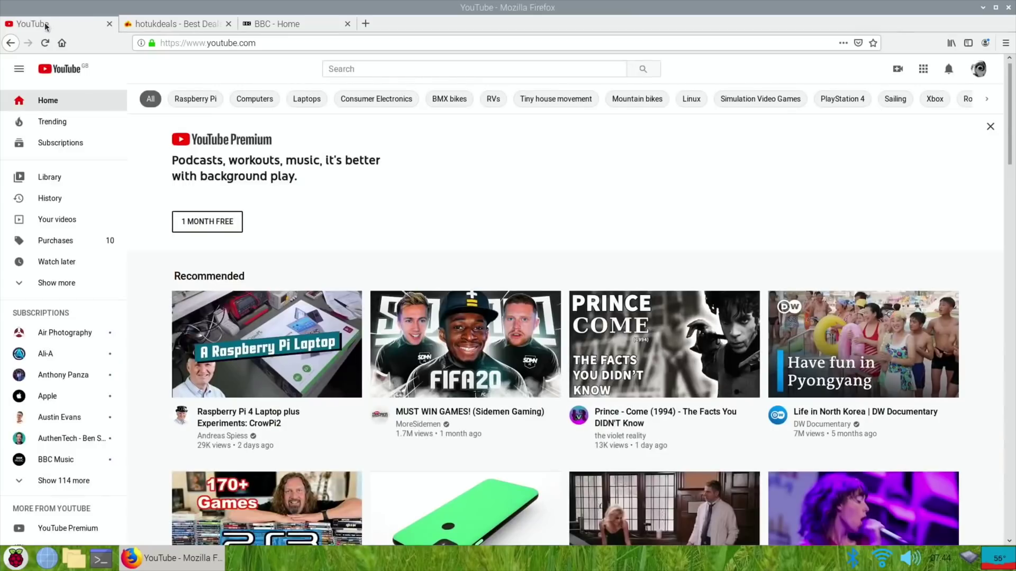
- Reload the YouTube home page twice, then skim the hotukdeals and BBC home tabs
{"action": "left_click", "coordinate": [36, 103]}
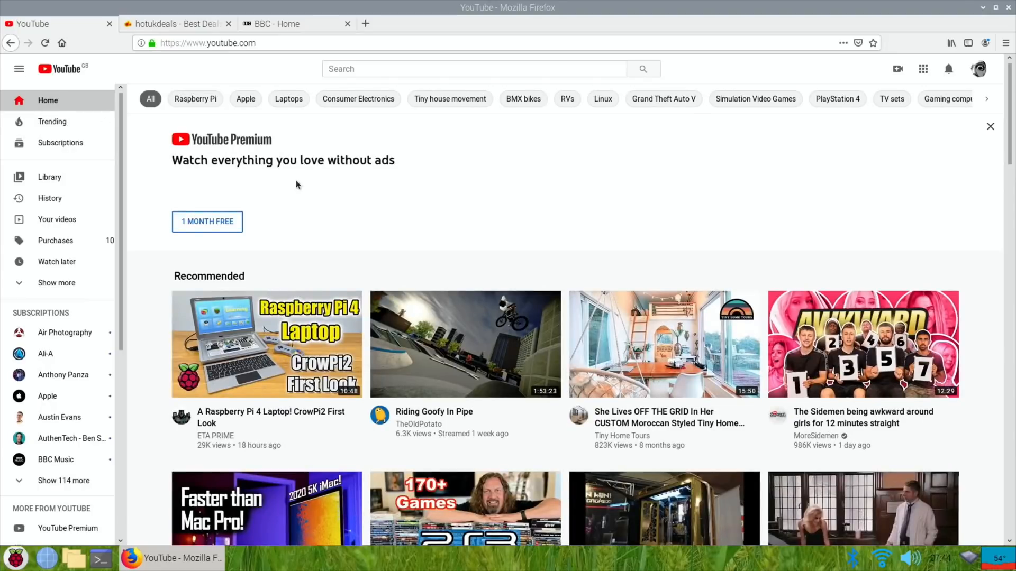
{"action": "scroll", "coordinate": [297, 185], "scroll_direction": "down", "scroll_amount": 10}
{"action": "scroll", "coordinate": [297, 186], "scroll_direction": "down", "scroll_amount": 10}
{"action": "scroll", "coordinate": [297, 185], "scroll_direction": "down", "scroll_amount": 5}
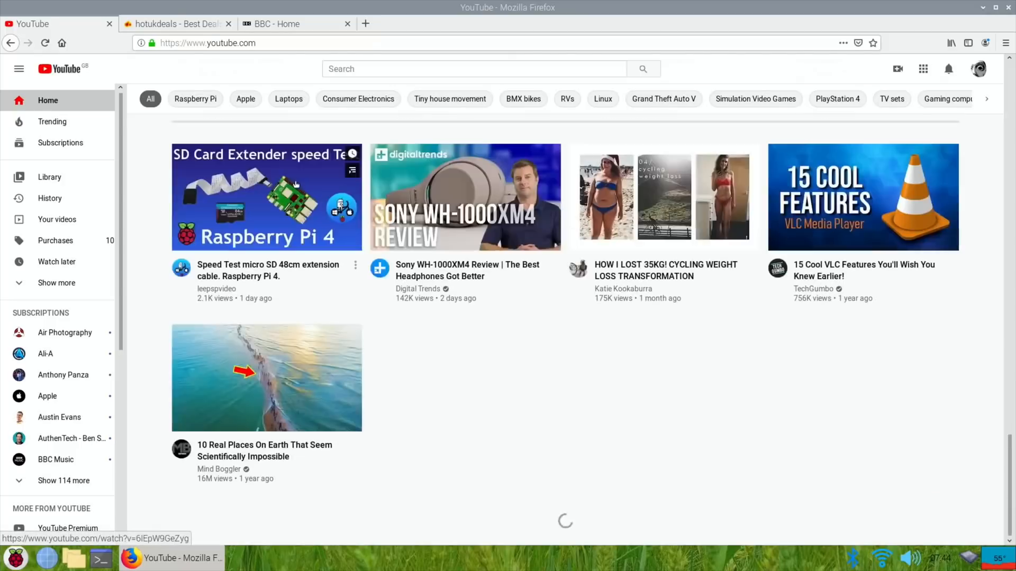
{"action": "left_click", "coordinate": [48, 101]}
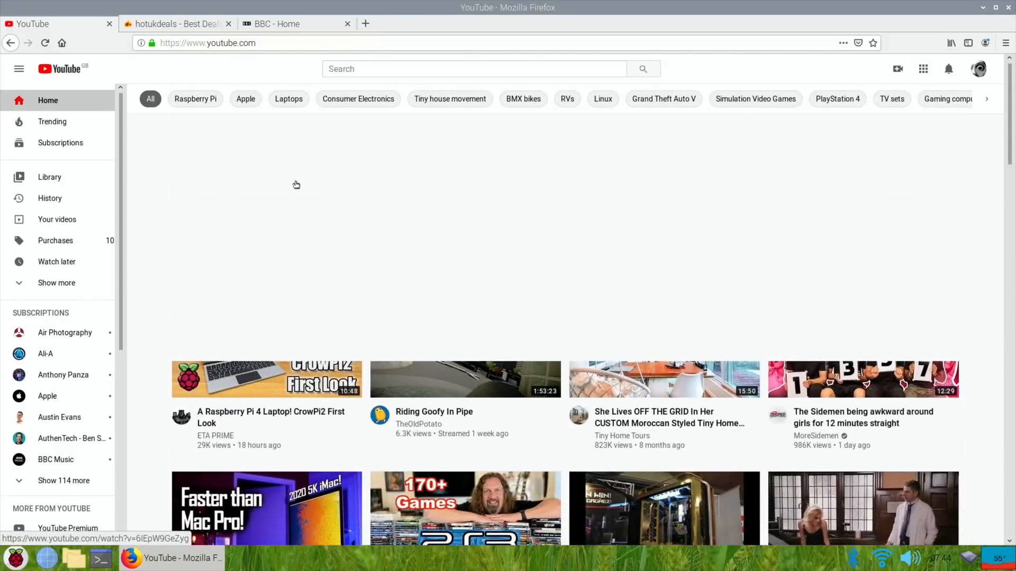
{"action": "left_click", "coordinate": [177, 24]}
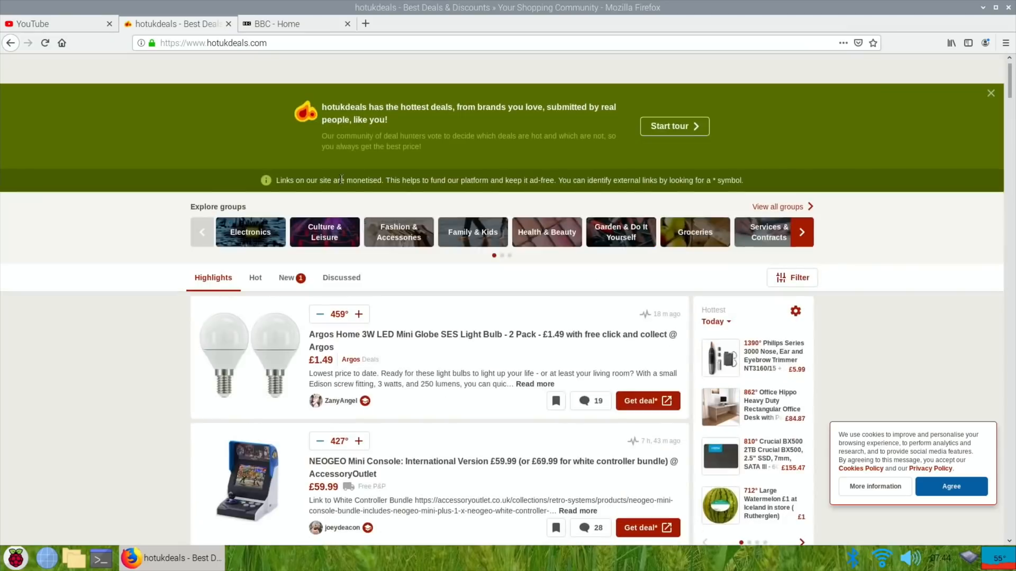
{"action": "scroll", "coordinate": [342, 183], "scroll_direction": "down", "scroll_amount": 10}
{"action": "scroll", "coordinate": [341, 184], "scroll_direction": "down", "scroll_amount": 10}
{"action": "scroll", "coordinate": [341, 182], "scroll_direction": "down", "scroll_amount": 5}
{"action": "scroll", "coordinate": [341, 181], "scroll_direction": "down", "scroll_amount": 5}
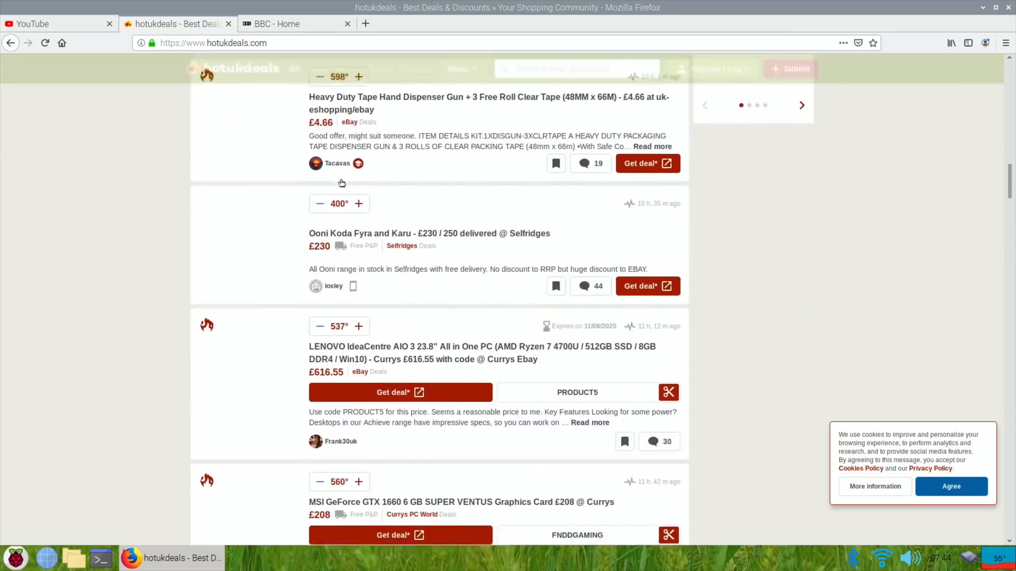
{"action": "scroll", "coordinate": [342, 181], "scroll_direction": "down", "scroll_amount": 5}
{"action": "scroll", "coordinate": [342, 181], "scroll_direction": "down", "scroll_amount": 8}
{"action": "scroll", "coordinate": [342, 180], "scroll_direction": "down", "scroll_amount": 5}
{"action": "scroll", "coordinate": [341, 179], "scroll_direction": "up", "scroll_amount": 8}
{"action": "scroll", "coordinate": [340, 174], "scroll_direction": "up", "scroll_amount": 10}
{"action": "scroll", "coordinate": [339, 174], "scroll_direction": "up", "scroll_amount": 10}
{"action": "left_click", "coordinate": [294, 24]}
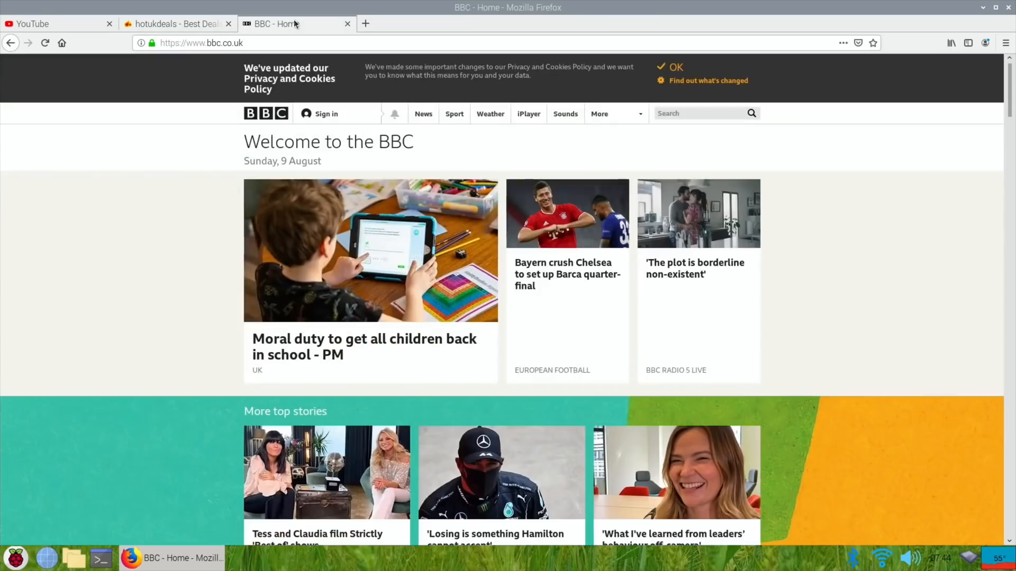
{"action": "scroll", "coordinate": [353, 104], "scroll_direction": "down", "scroll_amount": 10}
{"action": "scroll", "coordinate": [353, 104], "scroll_direction": "down", "scroll_amount": 10}
{"action": "scroll", "coordinate": [353, 107], "scroll_direction": "down", "scroll_amount": 10}
{"action": "scroll", "coordinate": [354, 107], "scroll_direction": "down", "scroll_amount": 10}
{"action": "scroll", "coordinate": [354, 107], "scroll_direction": "down", "scroll_amount": 10}
{"action": "scroll", "coordinate": [354, 107], "scroll_direction": "down", "scroll_amount": 3}
{"action": "scroll", "coordinate": [352, 108], "scroll_direction": "up", "scroll_amount": 10}
{"action": "scroll", "coordinate": [353, 108], "scroll_direction": "up", "scroll_amount": 10}
{"action": "scroll", "coordinate": [353, 108], "scroll_direction": "up", "scroll_amount": 8}
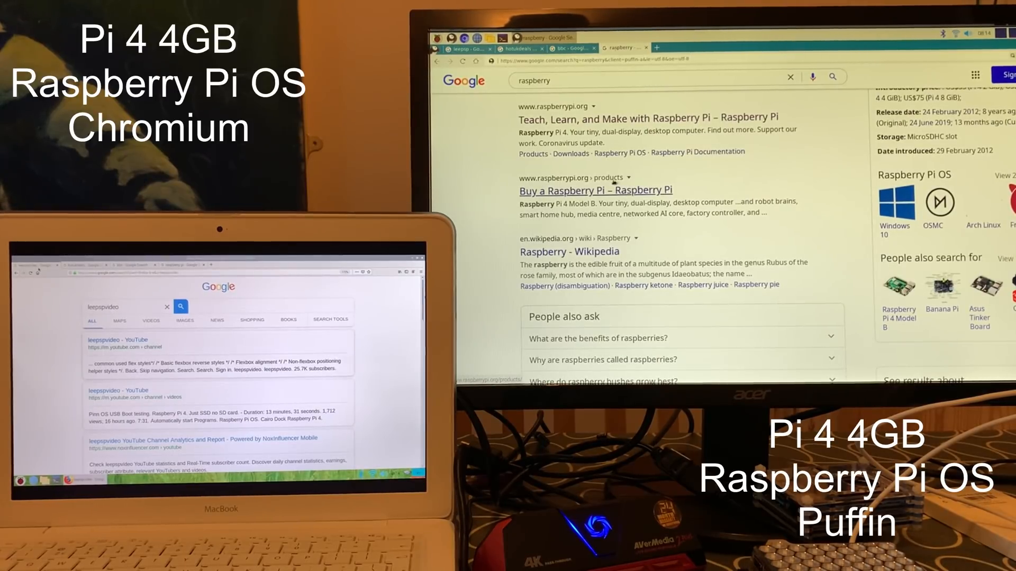
- Open the leepspvideo YouTube channel from its search tab and play the 'Pi 4 a Day' video
{"action": "left_click", "coordinate": [468, 49]}
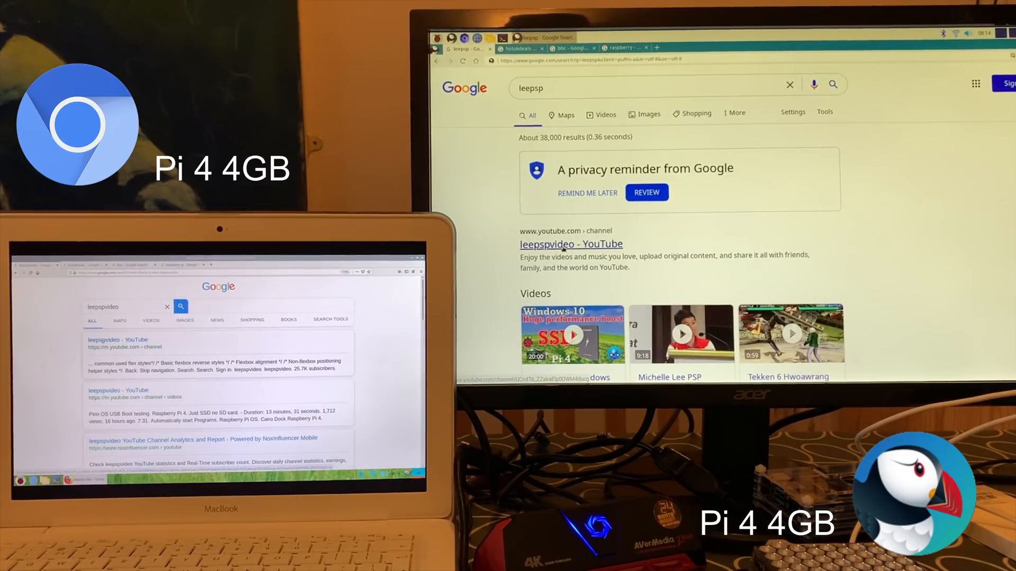
{"action": "left_click", "coordinate": [564, 246]}
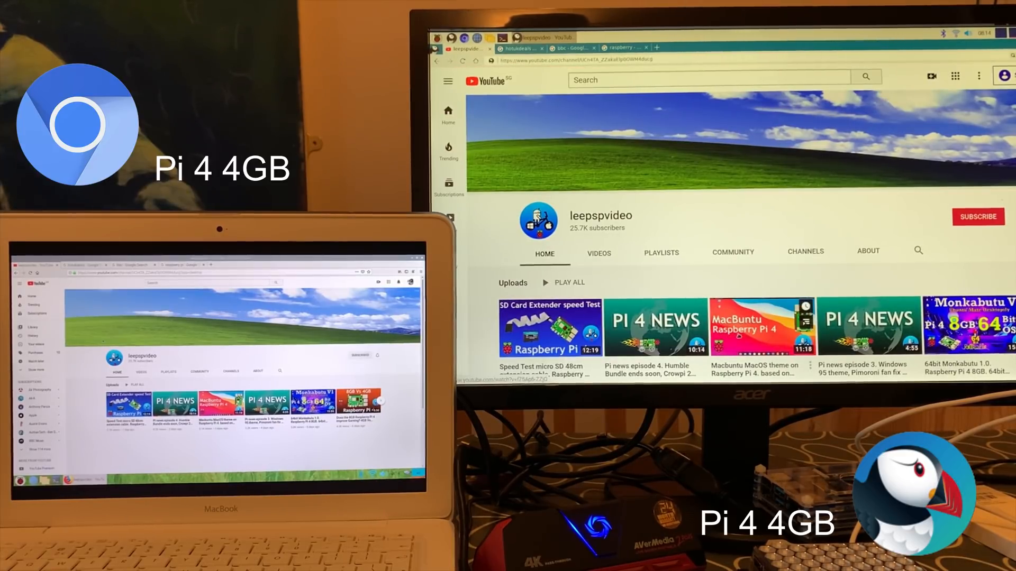
{"action": "mouse_move", "coordinate": [758, 326]}
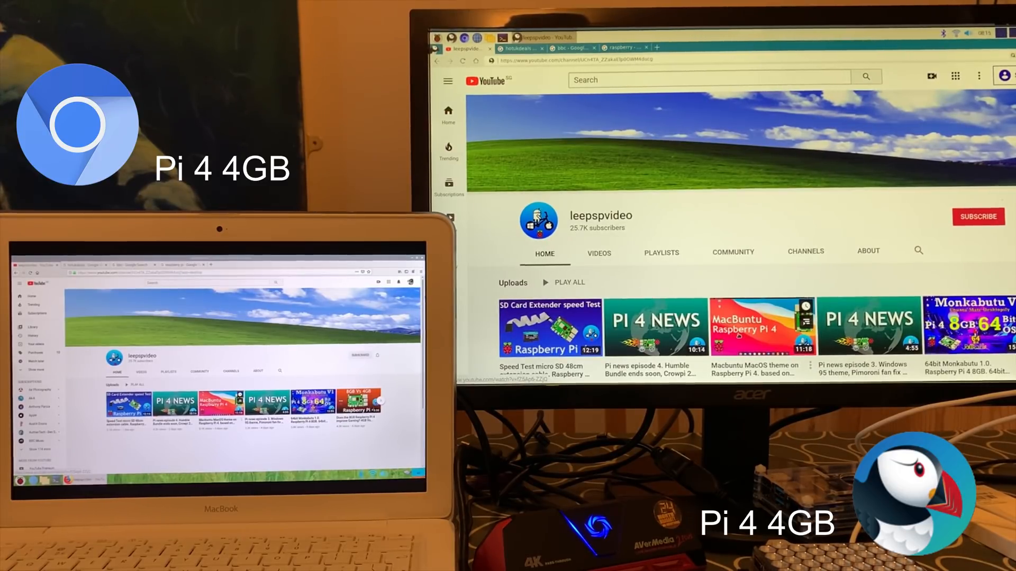
{"action": "left_click", "coordinate": [738, 337]}
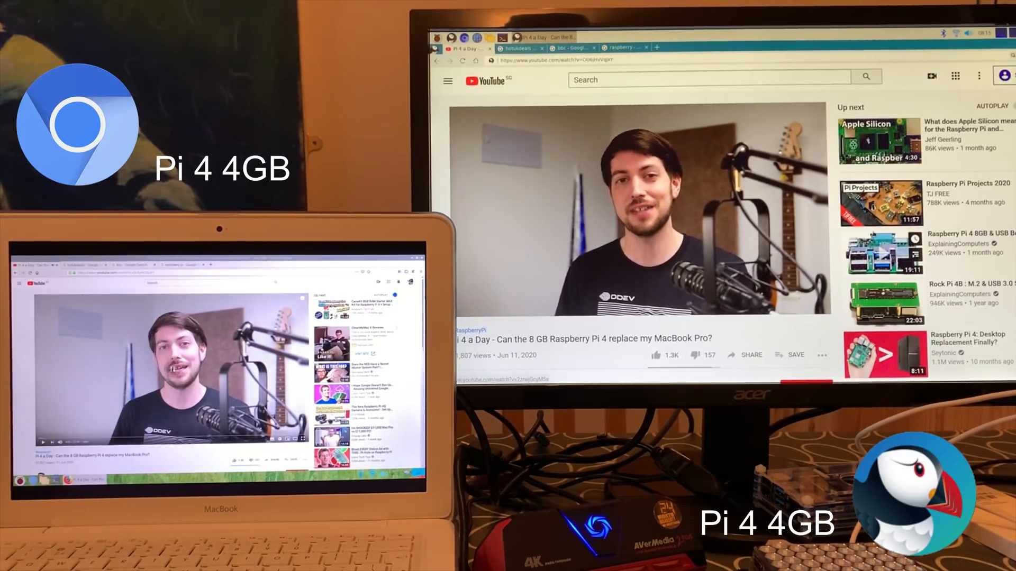
- Open hotukdeals from its search results and switch both browsers to the bbc search tab
{"action": "left_click", "coordinate": [516, 47]}
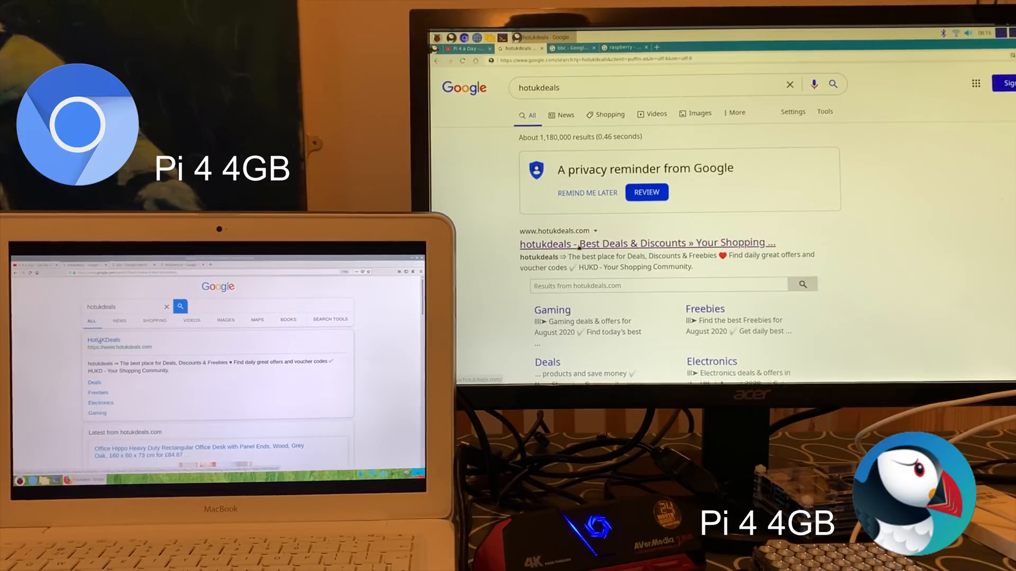
{"action": "left_click", "coordinate": [578, 246]}
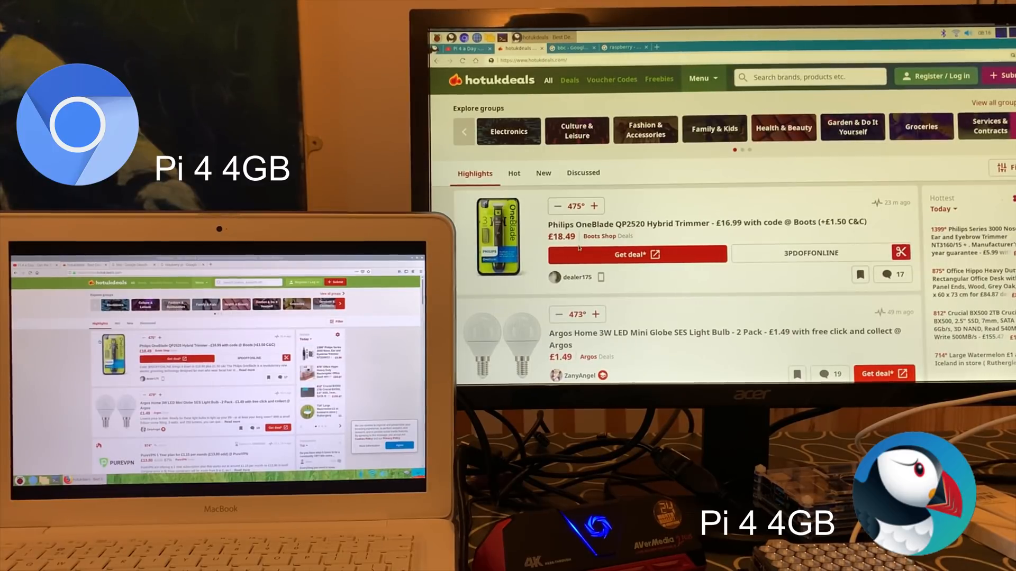
{"action": "left_click", "coordinate": [573, 50]}
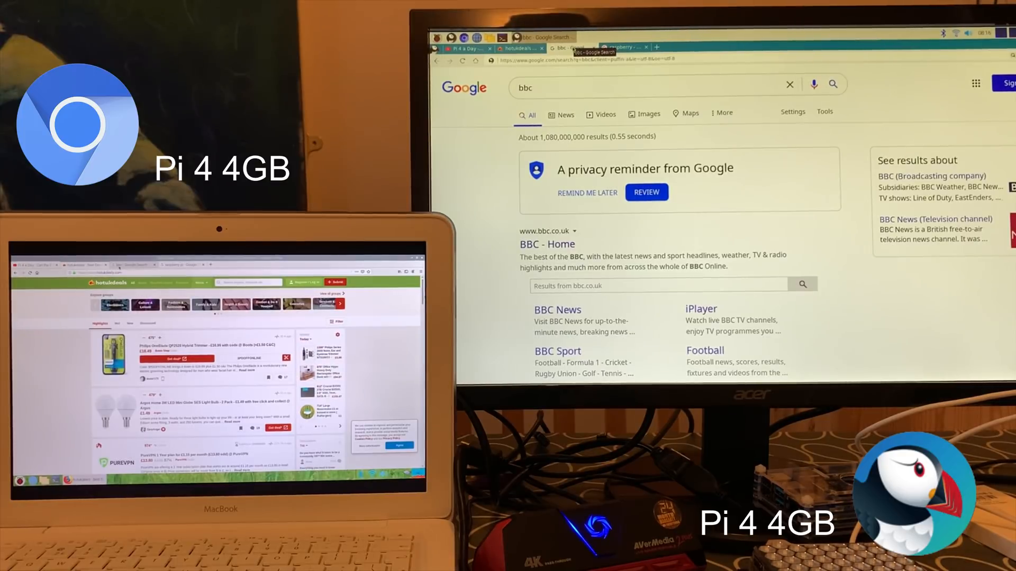
{"action": "key", "text": "ctrl+Tab"}
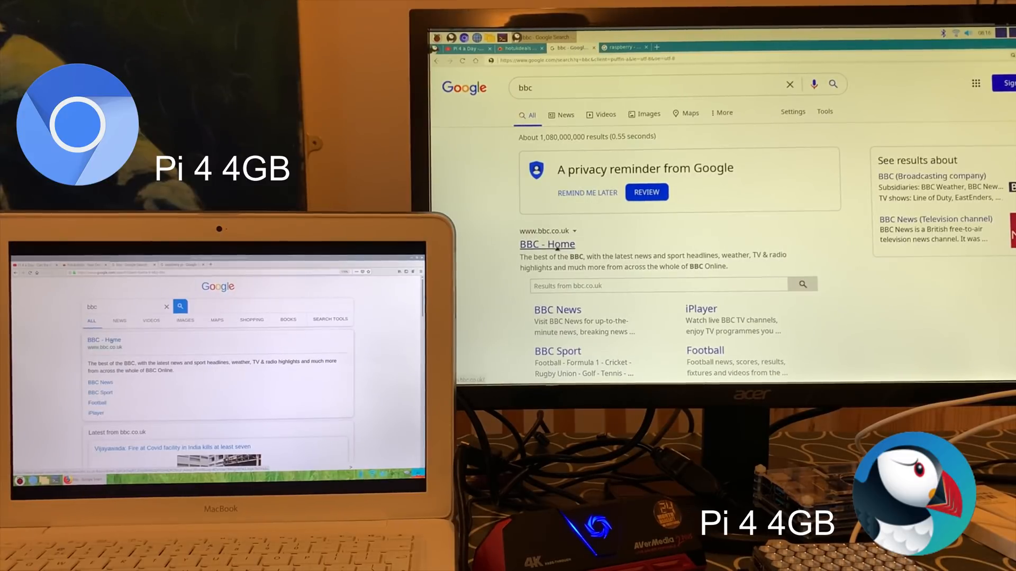
- Open the BBC home page in Chromium and Puffin, then move Puffin to the raspberry results
{"action": "left_click", "coordinate": [114, 340]}
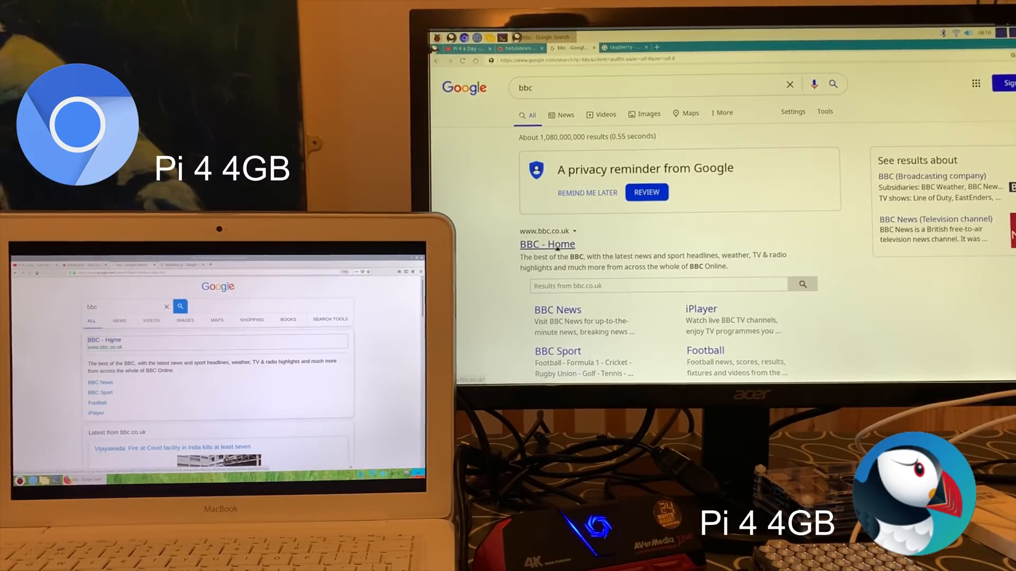
{"action": "left_click", "coordinate": [557, 246]}
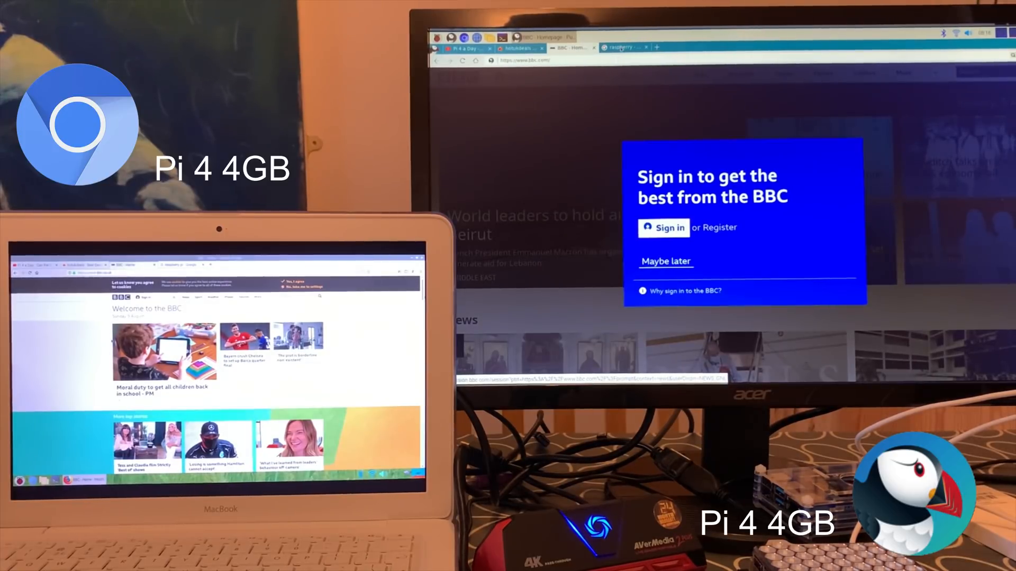
{"action": "left_click", "coordinate": [619, 47]}
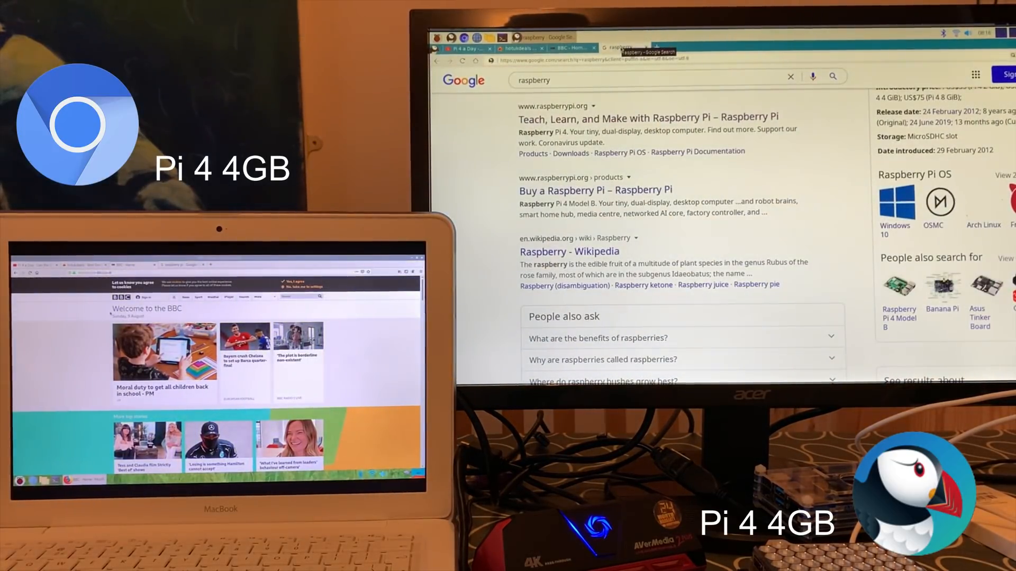
- Open raspberrypi.org from the raspberry results and go to the stop motion film blog post
{"action": "left_click", "coordinate": [172, 268]}
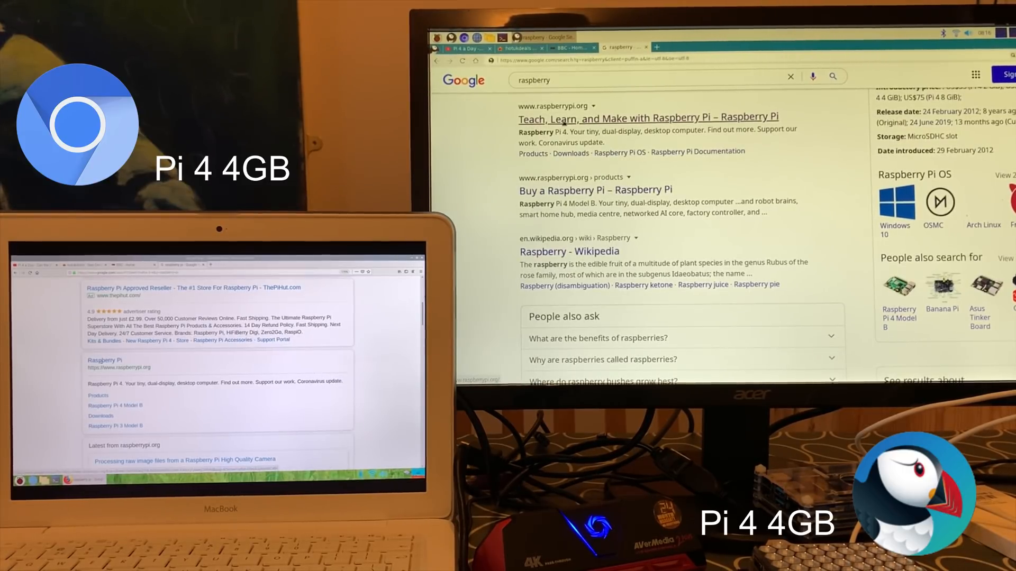
{"action": "left_click", "coordinate": [564, 119]}
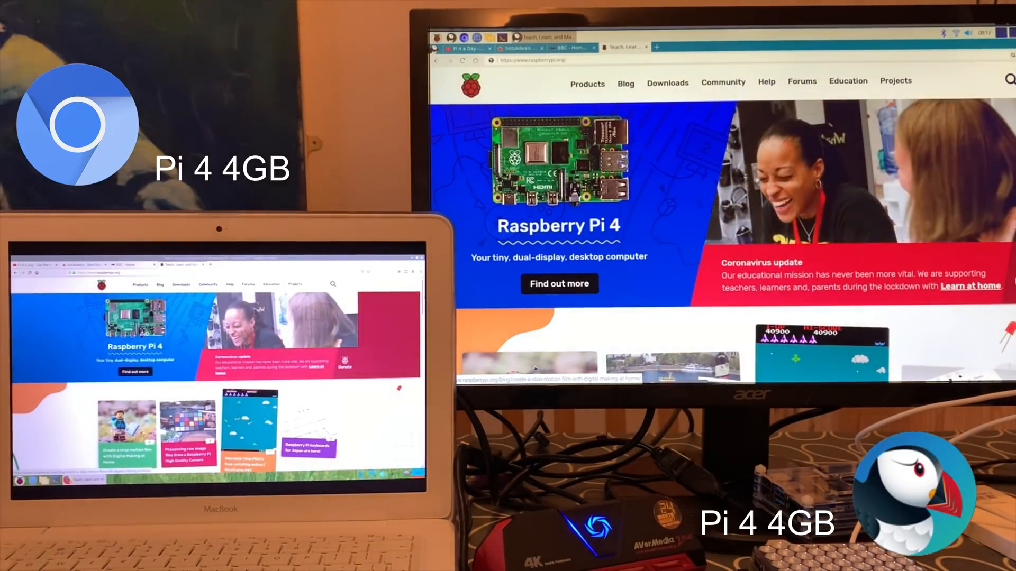
{"action": "left_click", "coordinate": [535, 369]}
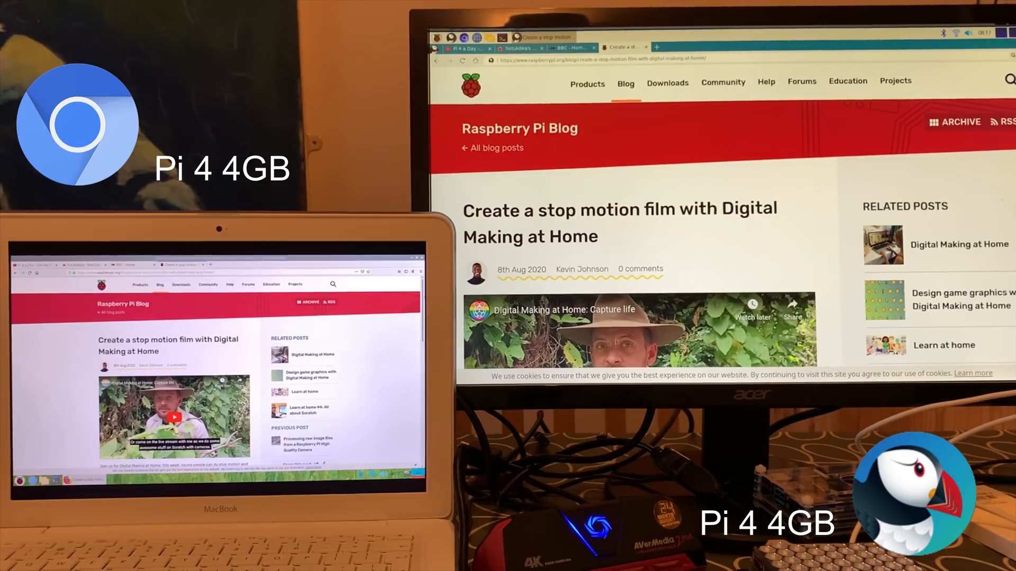
{"action": "scroll", "coordinate": [754, 262], "scroll_direction": "down", "scroll_amount": 3}
{"action": "scroll", "coordinate": [754, 262], "scroll_direction": "down", "scroll_amount": 3}
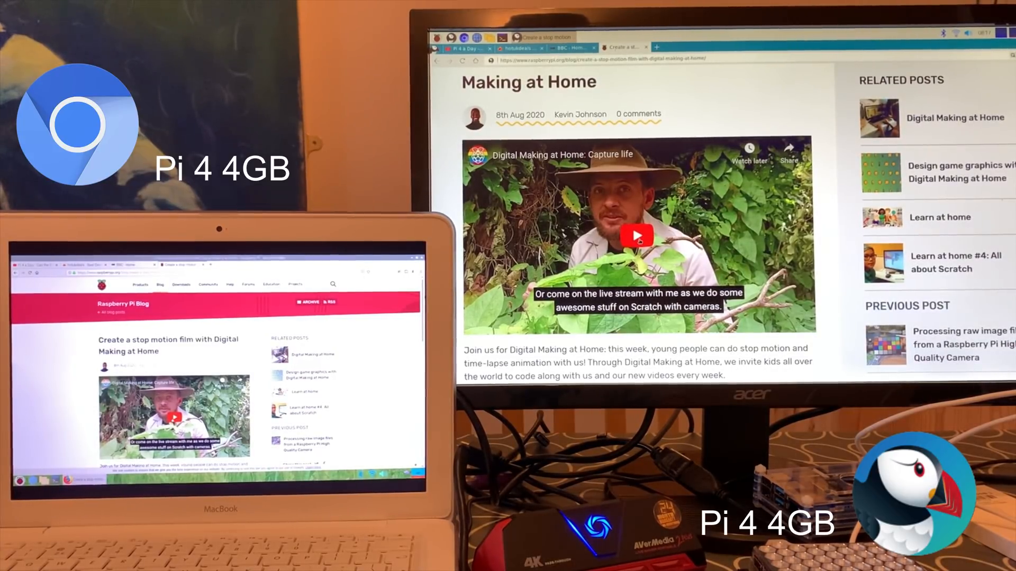
- Play and pause the embedded stop-motion video, then open the Time Pilot Wireframe #41 post via Design game graphics
{"action": "left_click", "coordinate": [632, 227]}
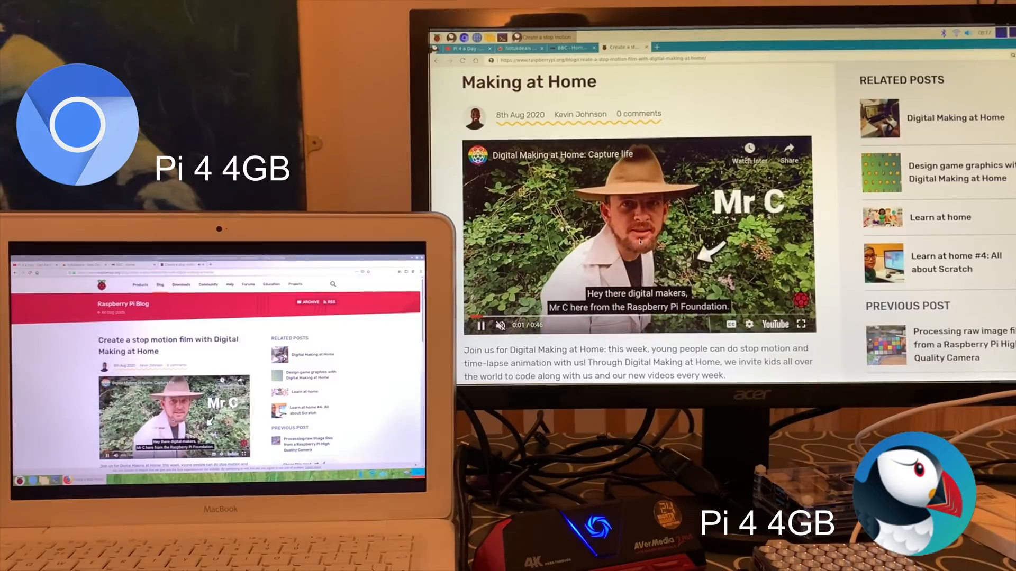
{"action": "left_click", "coordinate": [640, 242]}
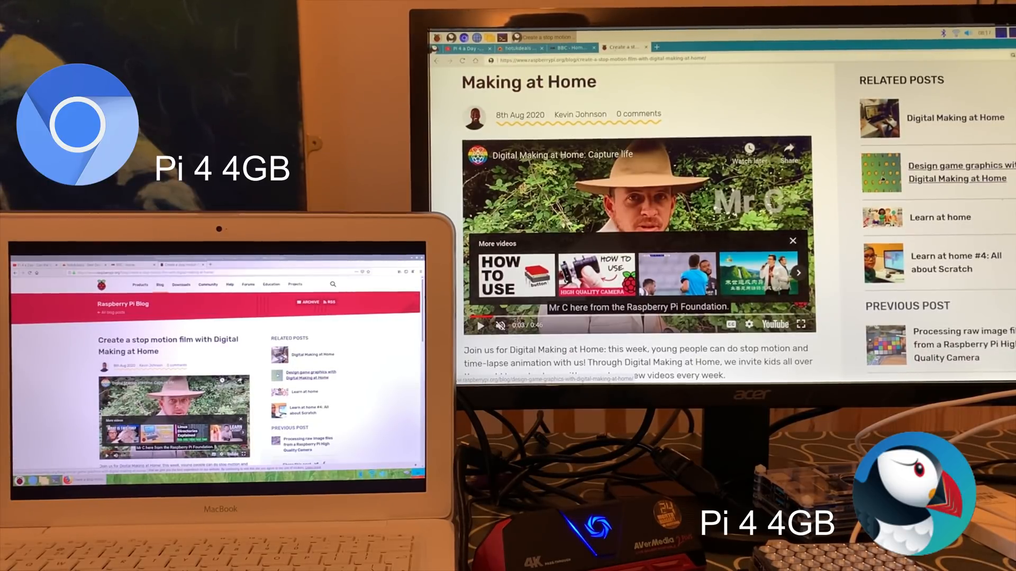
{"action": "left_click", "coordinate": [957, 171]}
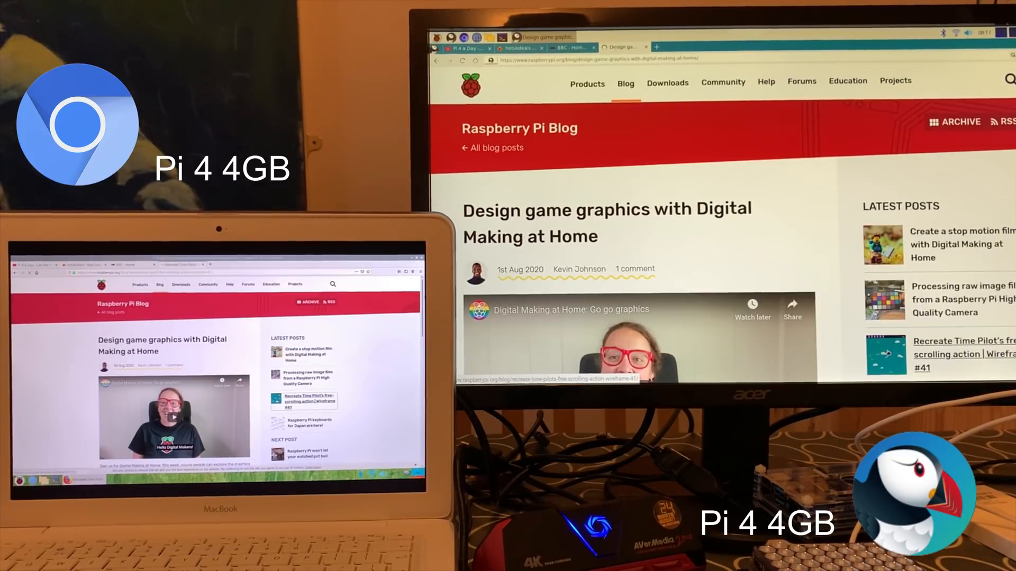
{"action": "left_click", "coordinate": [884, 355]}
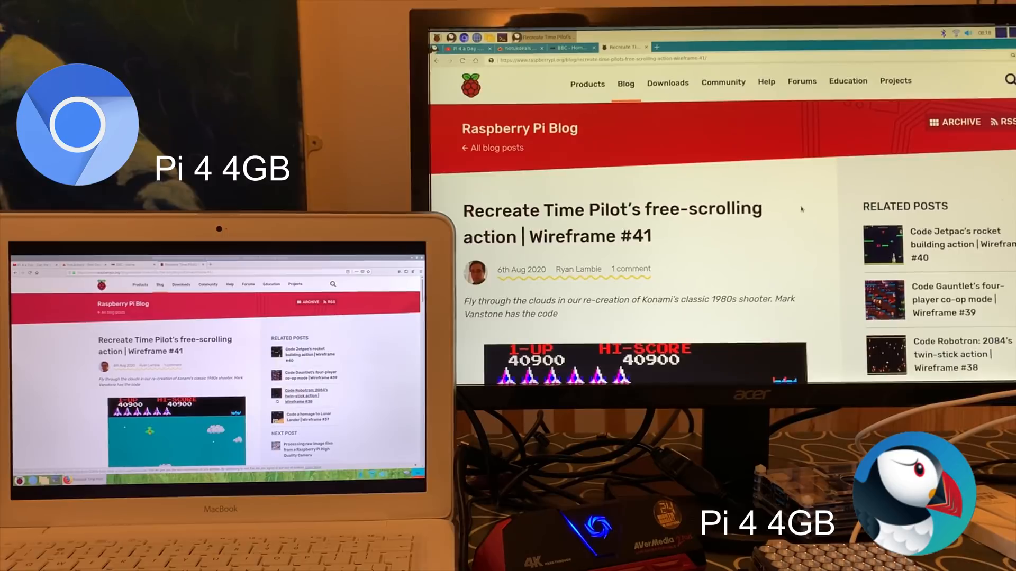
{"action": "scroll", "coordinate": [801, 209], "scroll_direction": "down", "scroll_amount": 3}
{"action": "scroll", "coordinate": [802, 208], "scroll_direction": "down", "scroll_amount": 2}
{"action": "scroll", "coordinate": [801, 207], "scroll_direction": "up", "scroll_amount": 3}
{"action": "scroll", "coordinate": [802, 208], "scroll_direction": "up", "scroll_amount": 2}
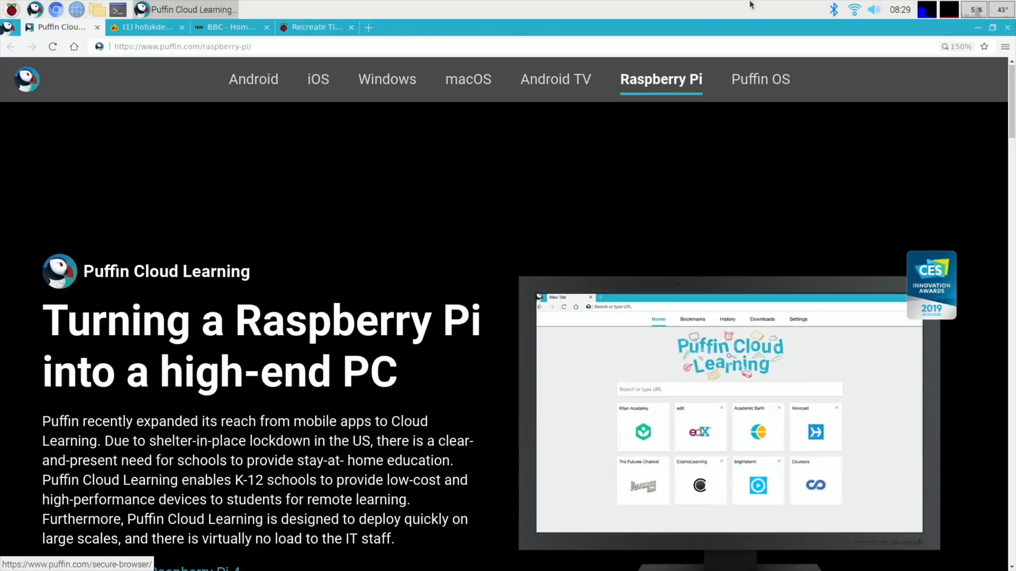
{"action": "left_click", "coordinate": [977, 30]}
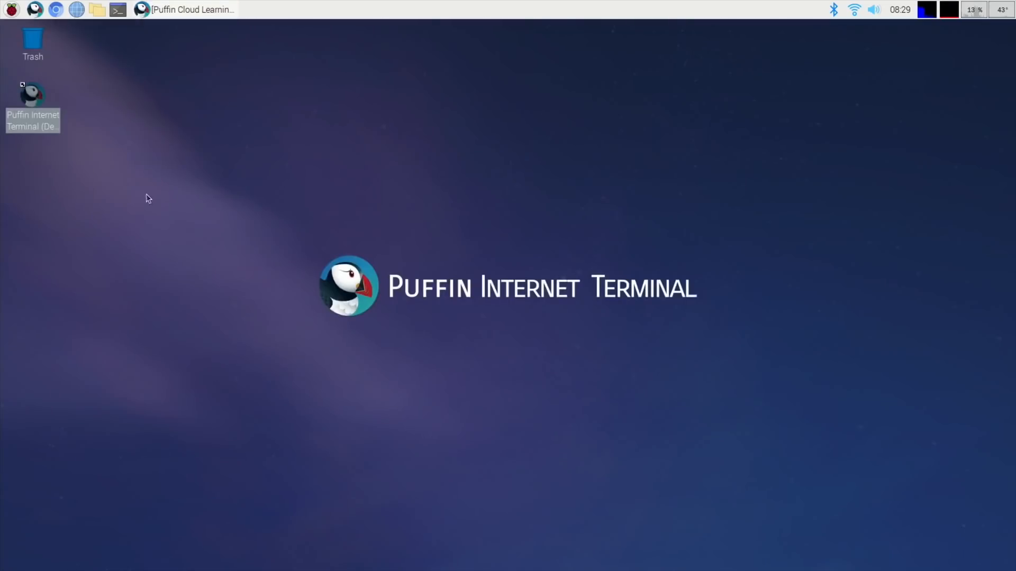
{"action": "left_click", "coordinate": [183, 9]}
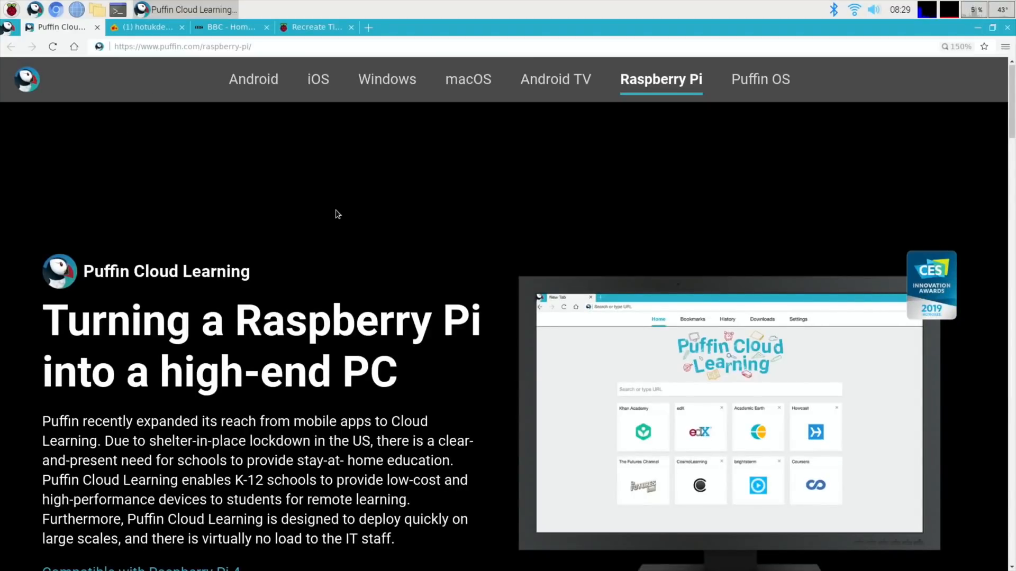
{"action": "scroll", "coordinate": [322, 231], "scroll_direction": "down", "scroll_amount": 4}
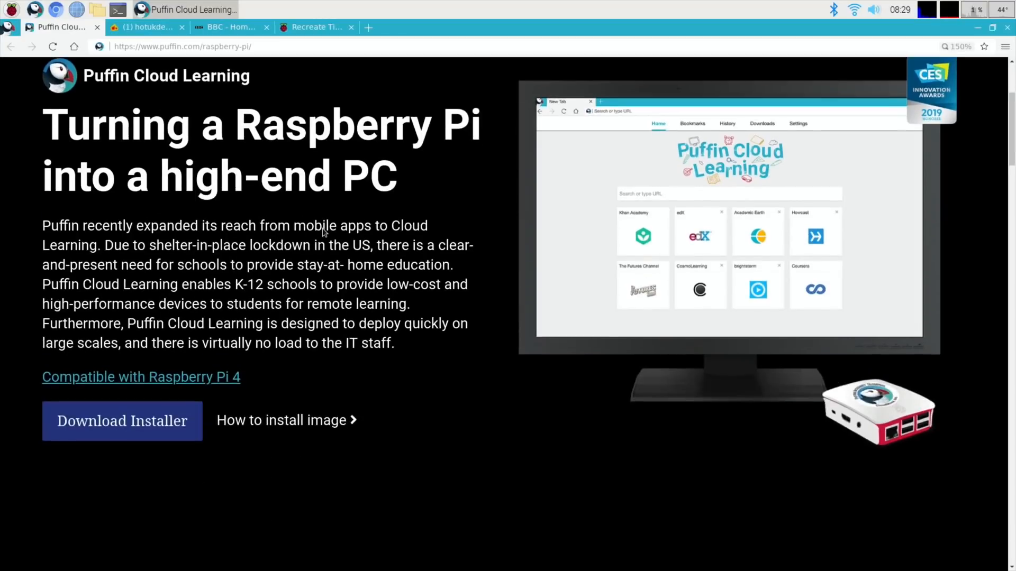
{"action": "scroll", "coordinate": [322, 231], "scroll_direction": "down", "scroll_amount": 4}
{"action": "scroll", "coordinate": [323, 231], "scroll_direction": "down", "scroll_amount": 4}
{"action": "scroll", "coordinate": [322, 231], "scroll_direction": "down", "scroll_amount": 4}
{"action": "scroll", "coordinate": [322, 228], "scroll_direction": "down", "scroll_amount": 5}
{"action": "scroll", "coordinate": [322, 228], "scroll_direction": "down", "scroll_amount": 5}
{"action": "scroll", "coordinate": [322, 228], "scroll_direction": "down", "scroll_amount": 5}
{"action": "scroll", "coordinate": [322, 228], "scroll_direction": "down", "scroll_amount": 5}
{"action": "scroll", "coordinate": [337, 229], "scroll_direction": "down", "scroll_amount": 5}
{"action": "scroll", "coordinate": [337, 229], "scroll_direction": "down", "scroll_amount": 5}
{"action": "scroll", "coordinate": [339, 238], "scroll_direction": "up", "scroll_amount": 5}
{"action": "scroll", "coordinate": [339, 237], "scroll_direction": "up", "scroll_amount": 5}
{"action": "scroll", "coordinate": [339, 231], "scroll_direction": "up", "scroll_amount": 5}
{"action": "scroll", "coordinate": [334, 222], "scroll_direction": "up", "scroll_amount": 5}
{"action": "scroll", "coordinate": [334, 221], "scroll_direction": "up", "scroll_amount": 2}
{"action": "scroll", "coordinate": [337, 224], "scroll_direction": "up", "scroll_amount": 5}
{"action": "scroll", "coordinate": [700, 322], "scroll_direction": "up", "scroll_amount": 5}
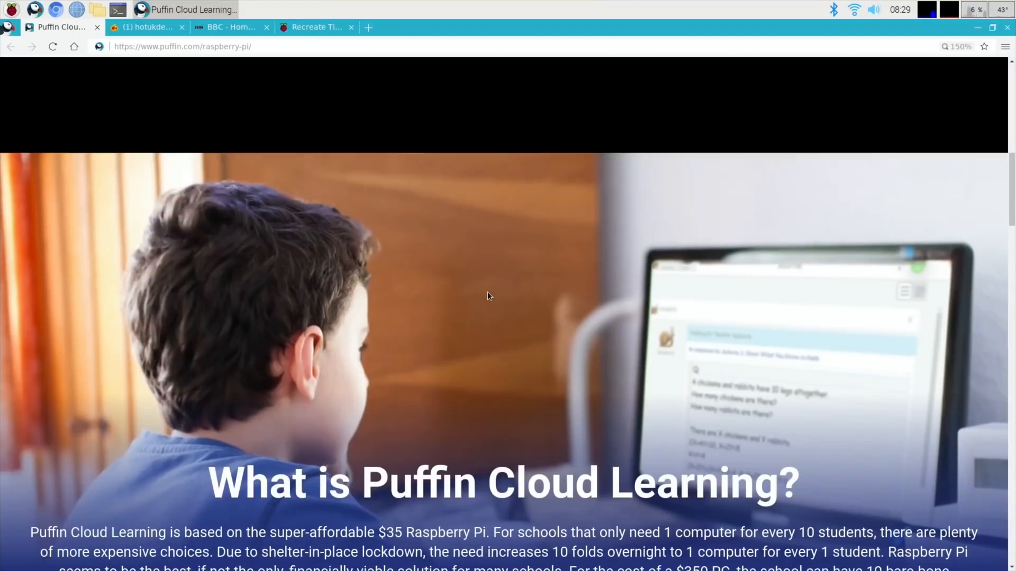
{"action": "scroll", "coordinate": [488, 297], "scroll_direction": "down", "scroll_amount": 5}
{"action": "scroll", "coordinate": [488, 296], "scroll_direction": "down", "scroll_amount": 5}
{"action": "scroll", "coordinate": [487, 296], "scroll_direction": "down", "scroll_amount": 5}
{"action": "scroll", "coordinate": [488, 296], "scroll_direction": "down", "scroll_amount": 5}
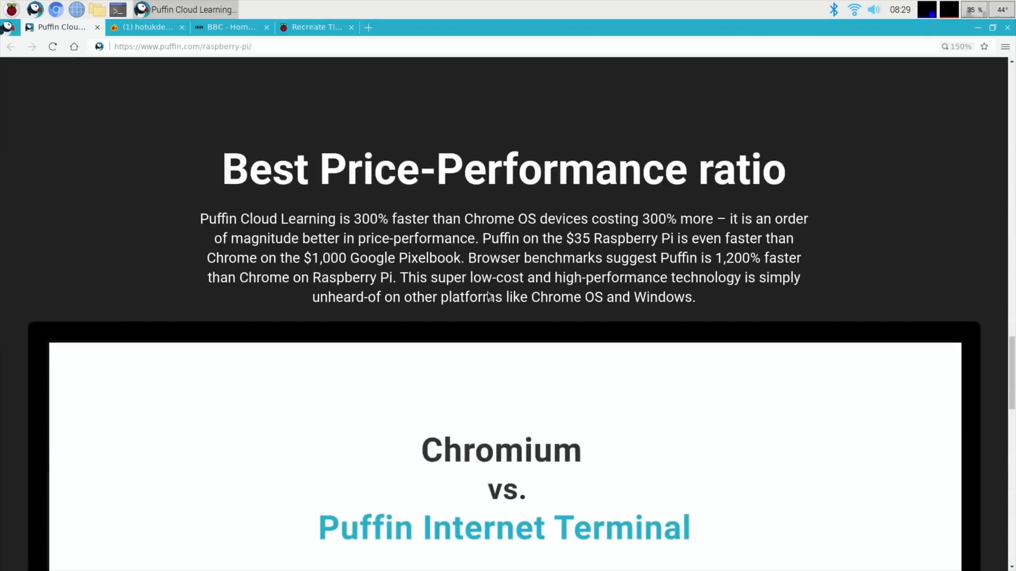
{"action": "scroll", "coordinate": [488, 296], "scroll_direction": "down", "scroll_amount": 5}
{"action": "scroll", "coordinate": [488, 295], "scroll_direction": "down", "scroll_amount": 5}
{"action": "scroll", "coordinate": [488, 296], "scroll_direction": "down", "scroll_amount": 5}
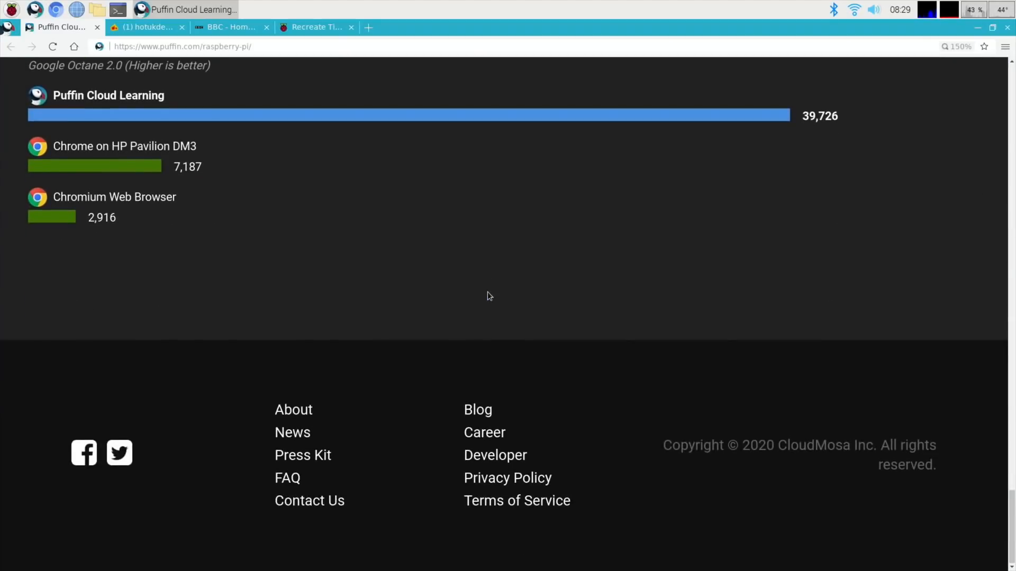
{"action": "scroll", "coordinate": [487, 296], "scroll_direction": "up", "scroll_amount": 5}
{"action": "scroll", "coordinate": [487, 296], "scroll_direction": "up", "scroll_amount": 5}
{"action": "scroll", "coordinate": [488, 296], "scroll_direction": "up", "scroll_amount": 3}
{"action": "scroll", "coordinate": [487, 291], "scroll_direction": "up", "scroll_amount": 5}
{"action": "scroll", "coordinate": [487, 291], "scroll_direction": "up", "scroll_amount": 4}
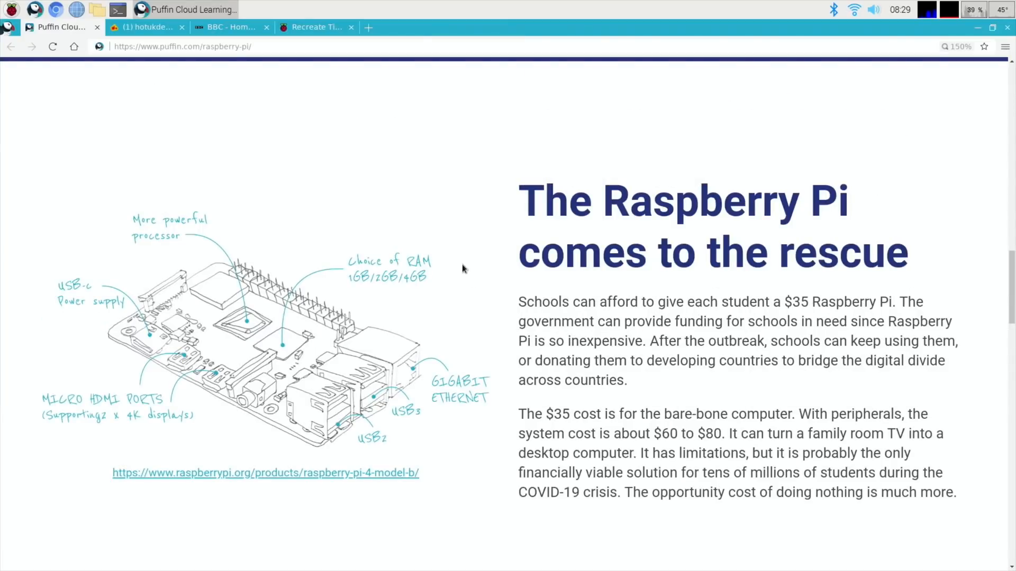
{"action": "scroll", "coordinate": [463, 259], "scroll_direction": "down", "scroll_amount": 2}
{"action": "scroll", "coordinate": [462, 258], "scroll_direction": "down", "scroll_amount": 5}
{"action": "scroll", "coordinate": [462, 258], "scroll_direction": "down", "scroll_amount": 5}
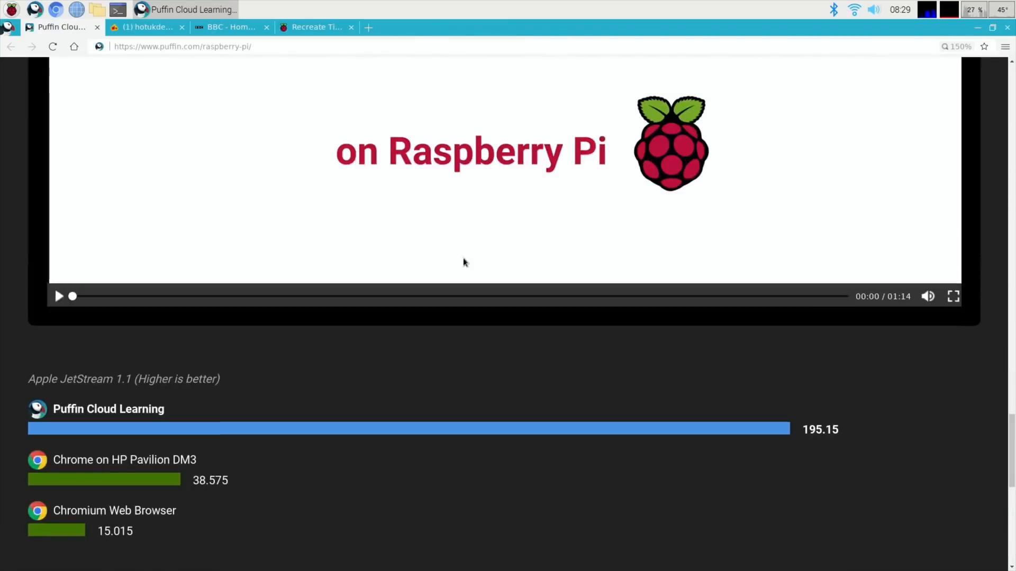
{"action": "scroll", "coordinate": [463, 258], "scroll_direction": "down", "scroll_amount": 4}
{"action": "scroll", "coordinate": [463, 258], "scroll_direction": "down", "scroll_amount": 4}
{"action": "scroll", "coordinate": [463, 258], "scroll_direction": "up", "scroll_amount": 5}
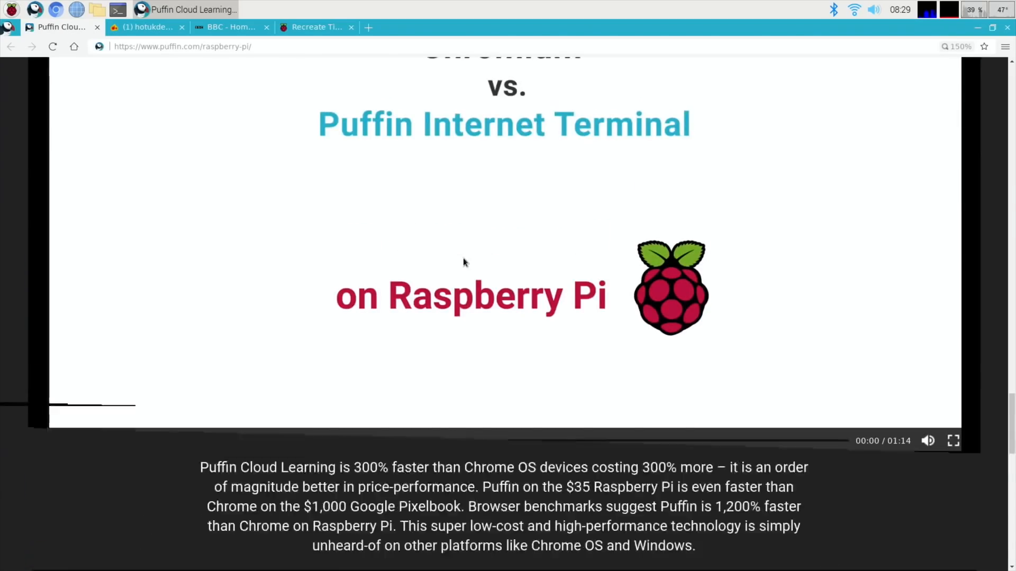
{"action": "scroll", "coordinate": [462, 258], "scroll_direction": "up", "scroll_amount": 5}
{"action": "scroll", "coordinate": [463, 259], "scroll_direction": "up", "scroll_amount": 5}
{"action": "scroll", "coordinate": [463, 258], "scroll_direction": "up", "scroll_amount": 5}
{"action": "scroll", "coordinate": [463, 258], "scroll_direction": "down", "scroll_amount": 4}
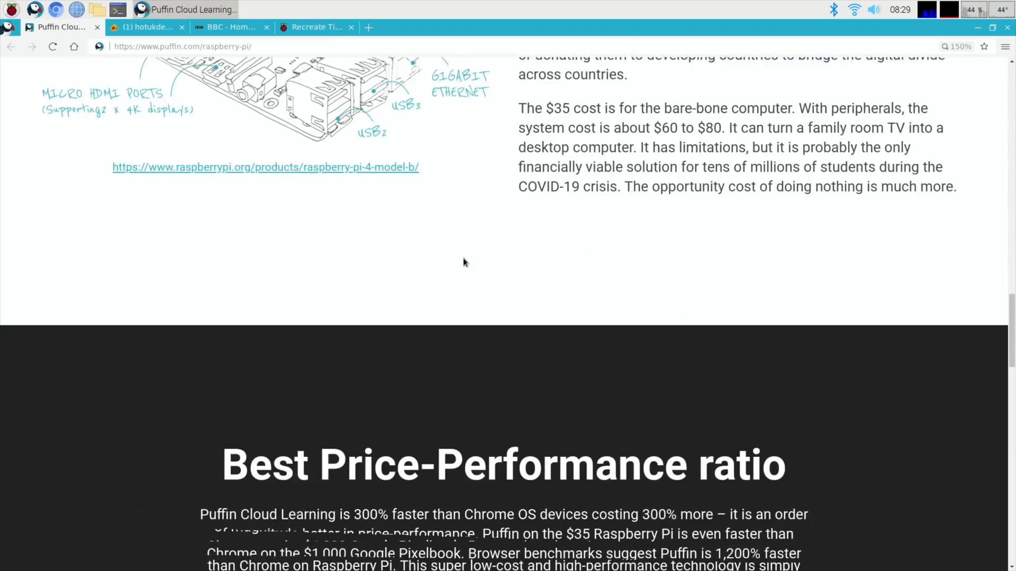
{"action": "scroll", "coordinate": [463, 259], "scroll_direction": "down", "scroll_amount": 5}
{"action": "scroll", "coordinate": [463, 257], "scroll_direction": "down", "scroll_amount": 5}
{"action": "scroll", "coordinate": [463, 258], "scroll_direction": "down", "scroll_amount": 3}
{"action": "scroll", "coordinate": [462, 258], "scroll_direction": "down", "scroll_amount": 5}
{"action": "scroll", "coordinate": [463, 257], "scroll_direction": "down", "scroll_amount": 5}
{"action": "scroll", "coordinate": [463, 258], "scroll_direction": "down", "scroll_amount": 2}
{"action": "key", "text": "Home"}
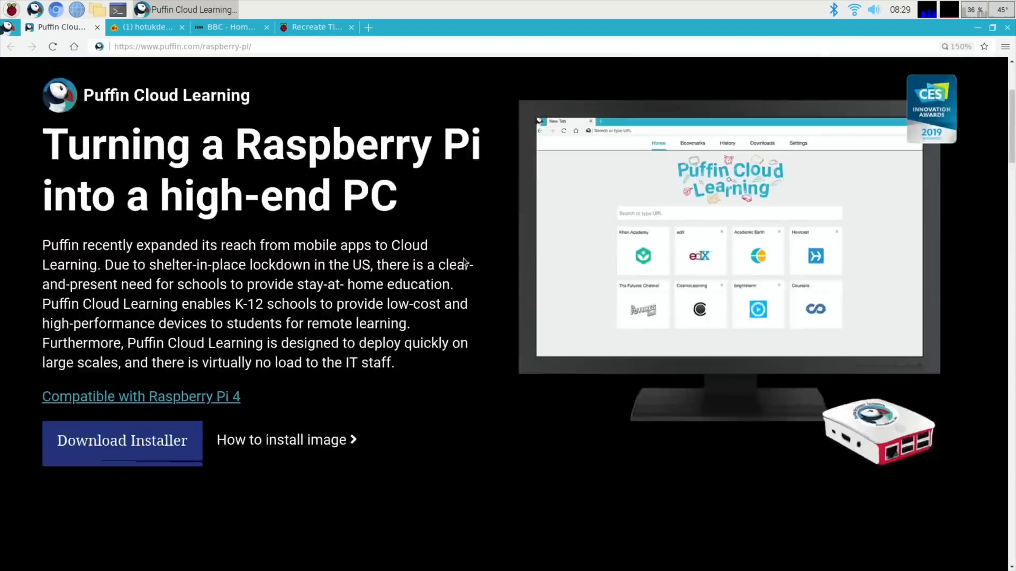
{"action": "scroll", "coordinate": [462, 258], "scroll_direction": "up", "scroll_amount": 2}
{"action": "scroll", "coordinate": [481, 219], "scroll_direction": "down", "scroll_amount": 3}
{"action": "scroll", "coordinate": [472, 215], "scroll_direction": "down", "scroll_amount": 5}
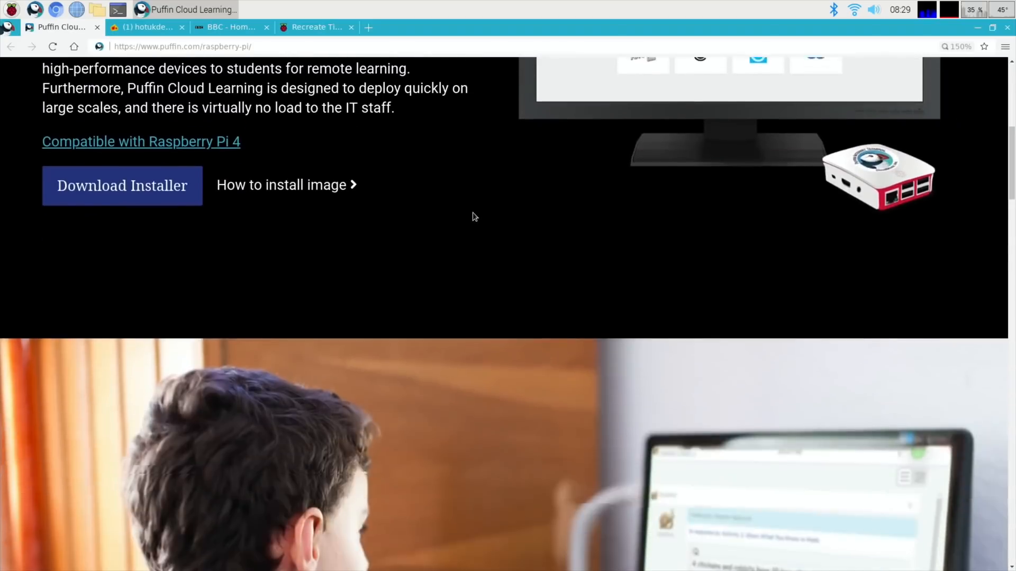
{"action": "scroll", "coordinate": [473, 214], "scroll_direction": "down", "scroll_amount": 5}
{"action": "scroll", "coordinate": [472, 214], "scroll_direction": "down", "scroll_amount": 2}
{"action": "scroll", "coordinate": [469, 221], "scroll_direction": "up", "scroll_amount": 6}
{"action": "scroll", "coordinate": [468, 222], "scroll_direction": "up", "scroll_amount": 4}
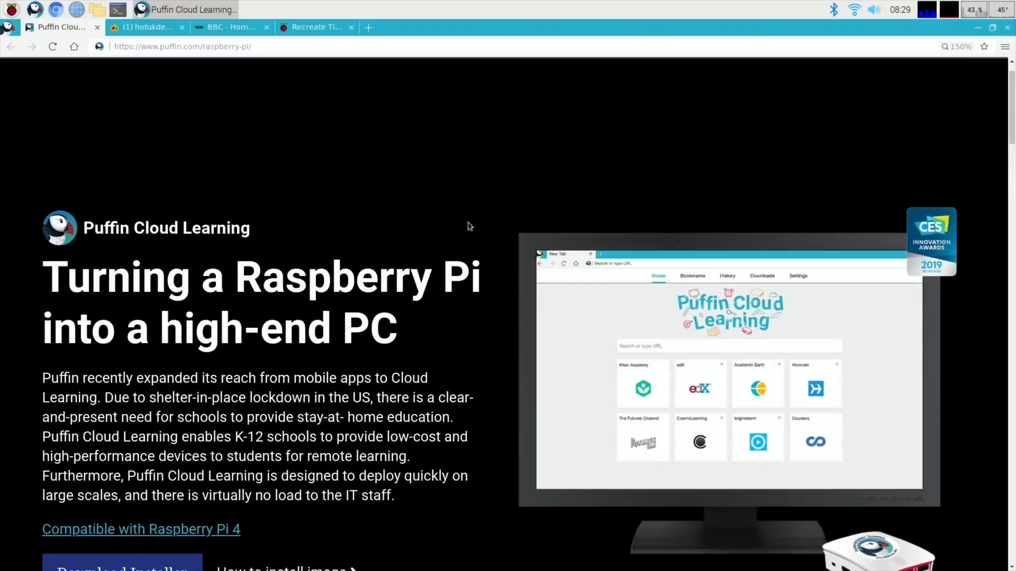
{"action": "left_click", "coordinate": [150, 28]}
{"action": "scroll", "coordinate": [282, 197], "scroll_direction": "down", "scroll_amount": 3}
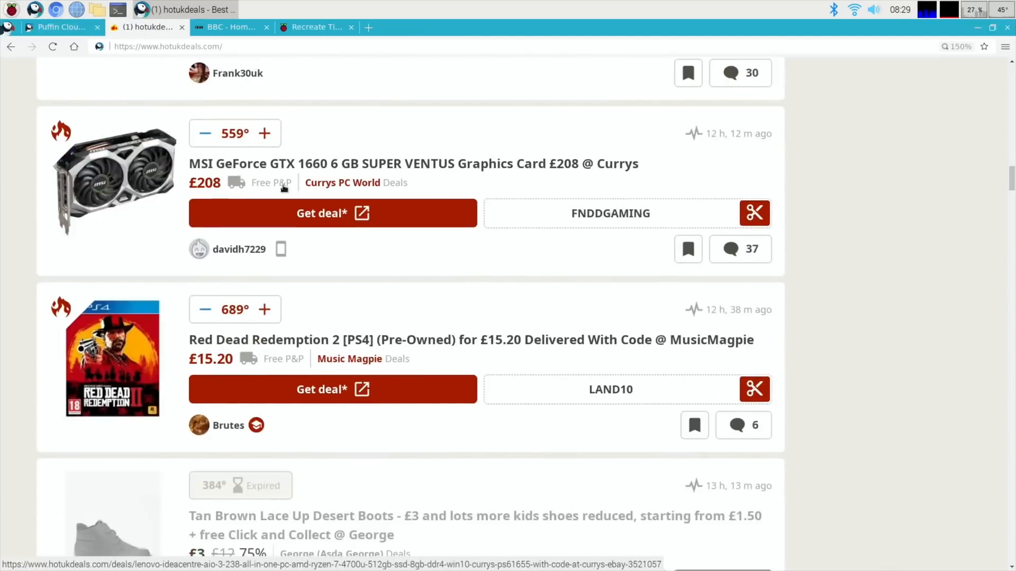
{"action": "scroll", "coordinate": [282, 197], "scroll_direction": "down", "scroll_amount": 5}
{"action": "scroll", "coordinate": [277, 206], "scroll_direction": "down", "scroll_amount": 5}
{"action": "scroll", "coordinate": [277, 207], "scroll_direction": "down", "scroll_amount": 2}
{"action": "scroll", "coordinate": [277, 210], "scroll_direction": "down", "scroll_amount": 3}
{"action": "scroll", "coordinate": [275, 214], "scroll_direction": "down", "scroll_amount": 5}
{"action": "scroll", "coordinate": [275, 214], "scroll_direction": "down", "scroll_amount": 2}
{"action": "scroll", "coordinate": [275, 215], "scroll_direction": "down", "scroll_amount": 3}
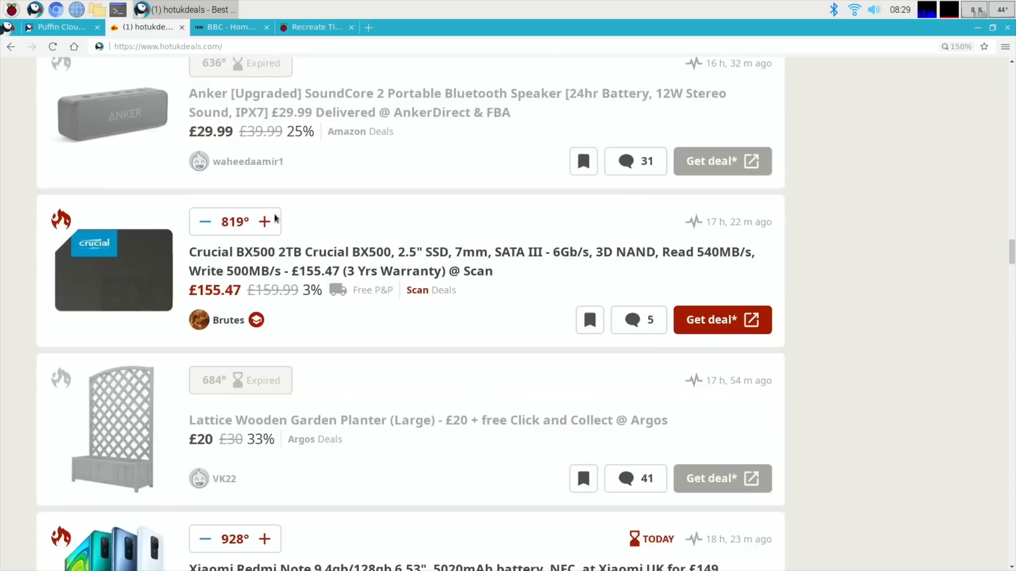
{"action": "scroll", "coordinate": [269, 253], "scroll_direction": "up", "scroll_amount": 5}
{"action": "scroll", "coordinate": [269, 252], "scroll_direction": "up", "scroll_amount": 5}
{"action": "scroll", "coordinate": [269, 252], "scroll_direction": "up", "scroll_amount": 5}
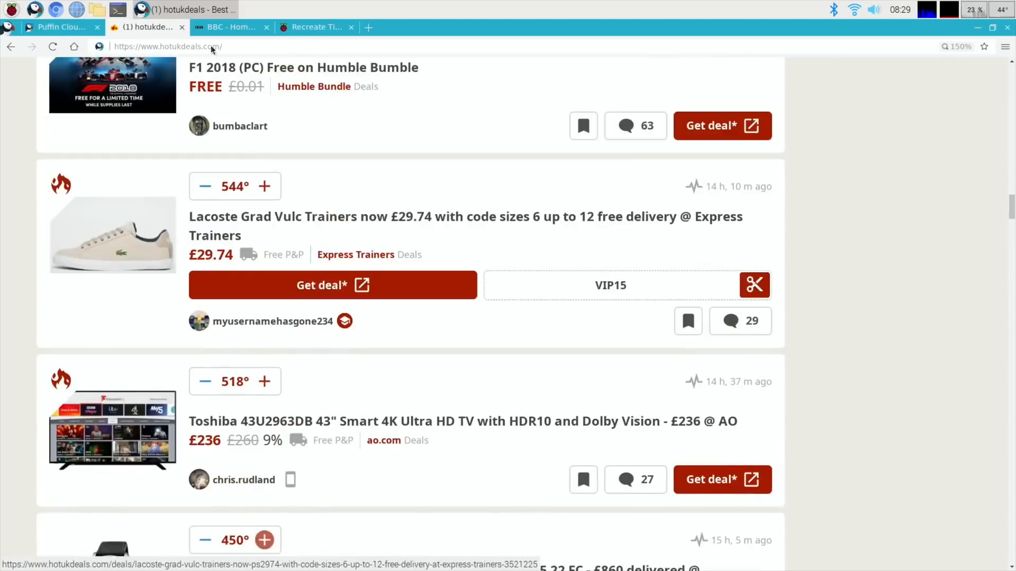
{"action": "left_click", "coordinate": [213, 30]}
{"action": "scroll", "coordinate": [309, 210], "scroll_direction": "down", "scroll_amount": 2}
{"action": "scroll", "coordinate": [309, 211], "scroll_direction": "down", "scroll_amount": 3}
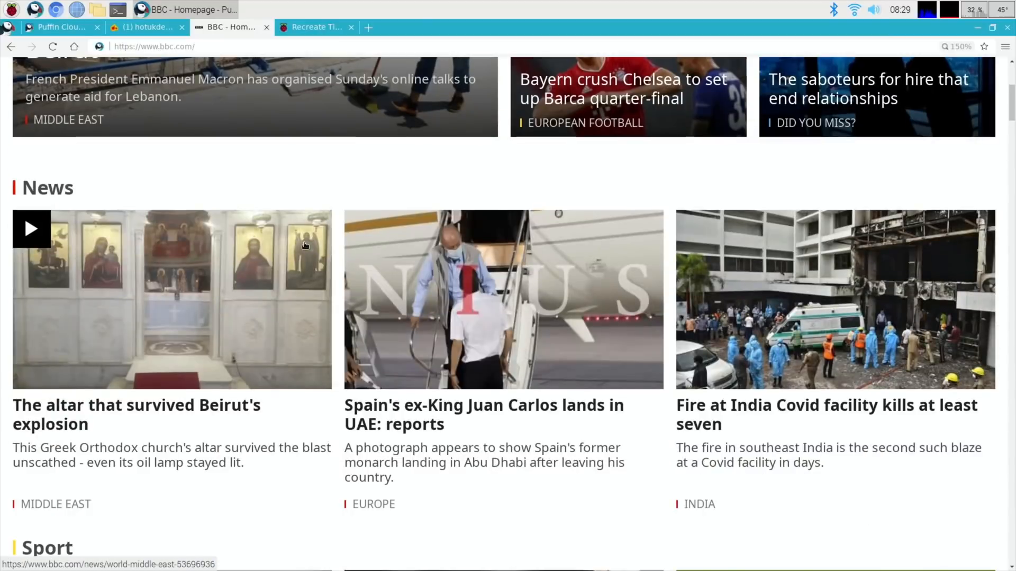
{"action": "scroll", "coordinate": [305, 245], "scroll_direction": "down", "scroll_amount": 3}
{"action": "scroll", "coordinate": [305, 246], "scroll_direction": "down", "scroll_amount": 3}
{"action": "scroll", "coordinate": [306, 245], "scroll_direction": "down", "scroll_amount": 5}
{"action": "scroll", "coordinate": [305, 245], "scroll_direction": "up", "scroll_amount": 4}
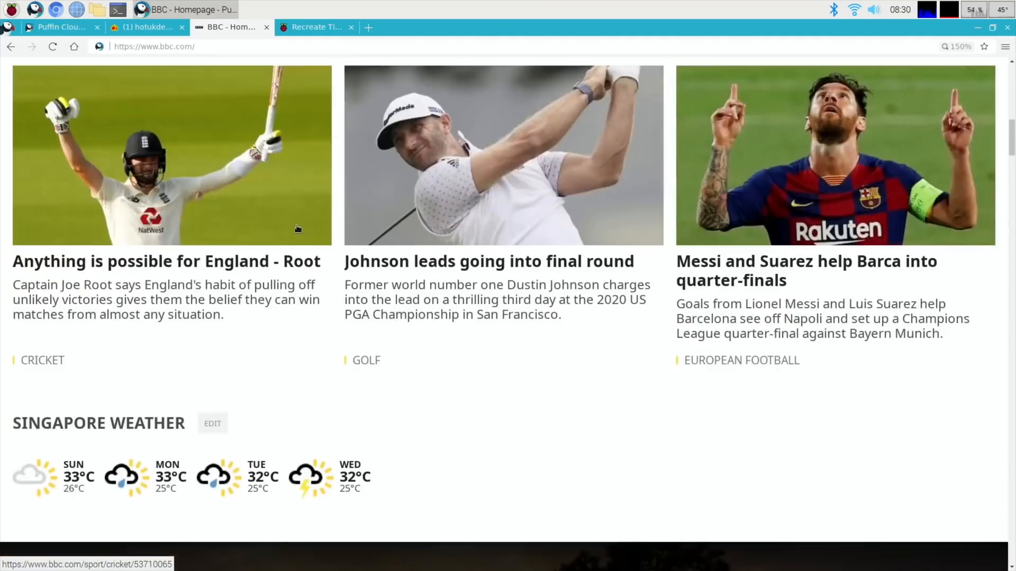
{"action": "scroll", "coordinate": [305, 245], "scroll_direction": "up", "scroll_amount": 4}
{"action": "left_click", "coordinate": [314, 26]}
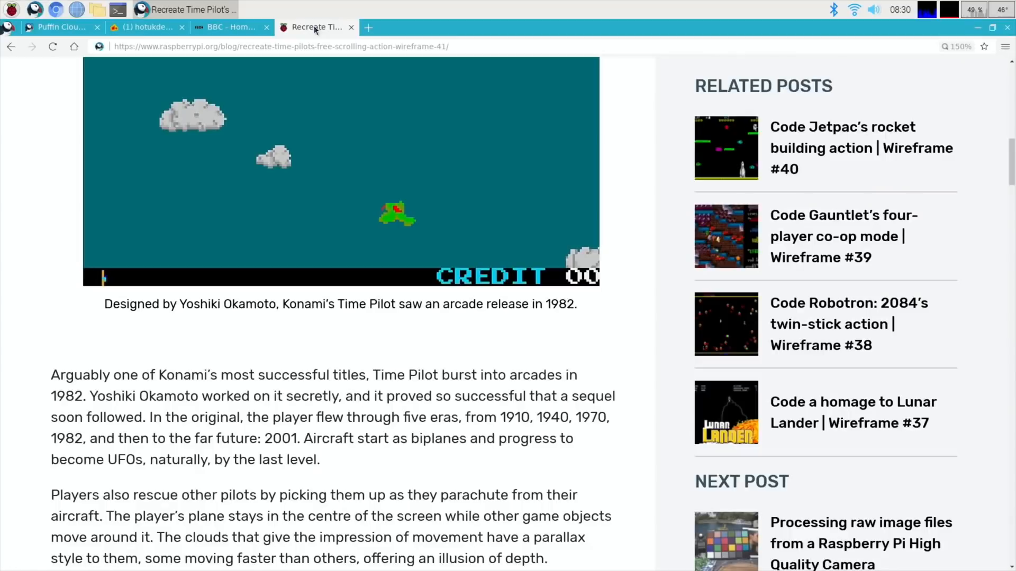
{"action": "left_click", "coordinate": [59, 28]}
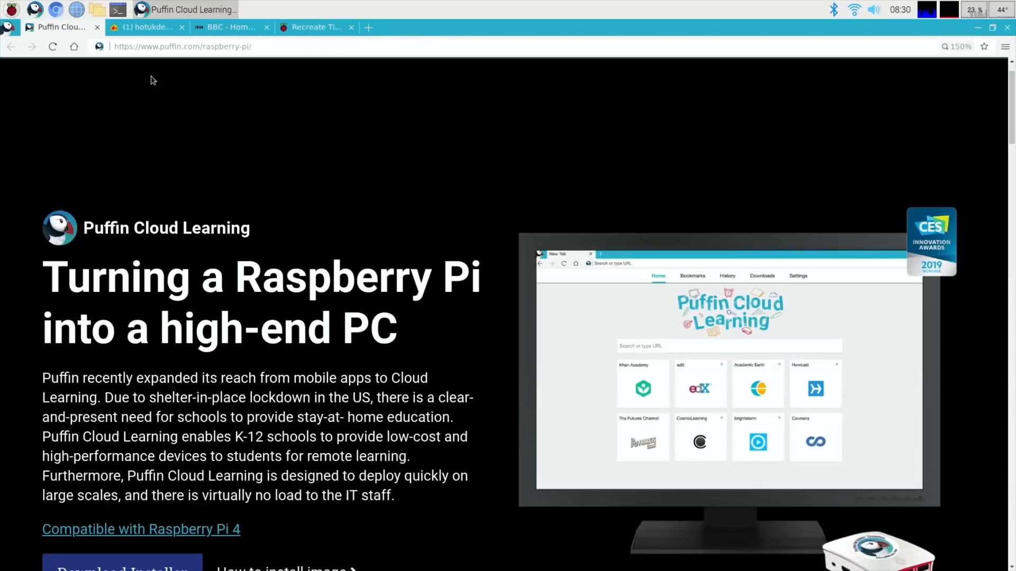
{"action": "scroll", "coordinate": [360, 156], "scroll_direction": "down", "scroll_amount": 3}
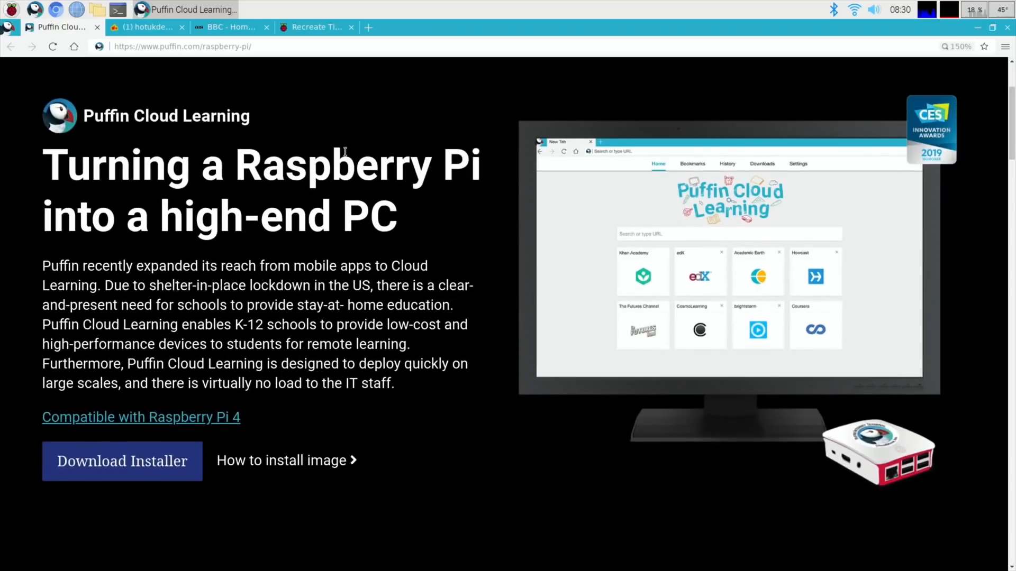
{"action": "scroll", "coordinate": [343, 151], "scroll_direction": "up", "scroll_amount": 1}
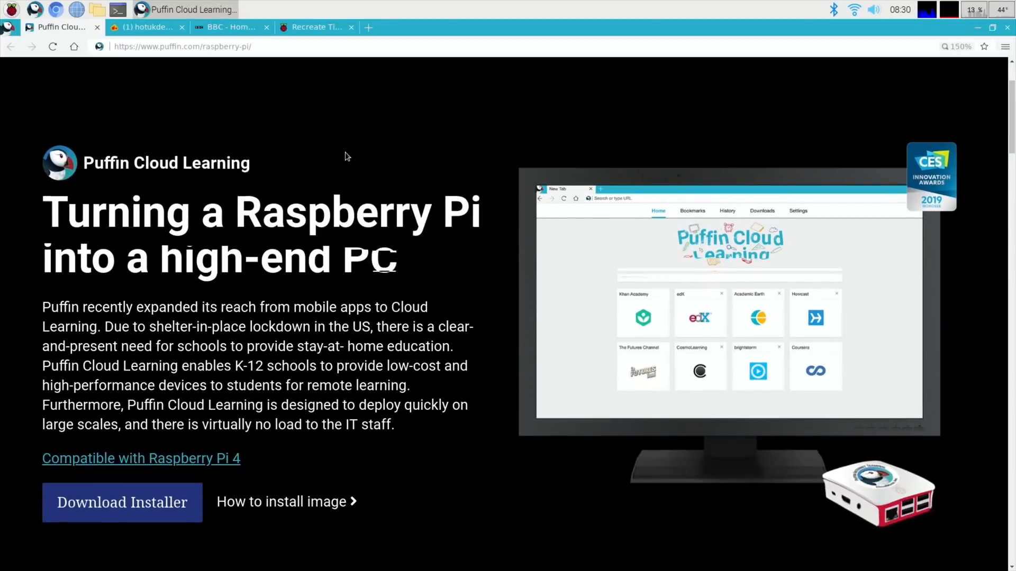
{"action": "scroll", "coordinate": [343, 151], "scroll_direction": "down", "scroll_amount": 3}
{"action": "scroll", "coordinate": [343, 150], "scroll_direction": "down", "scroll_amount": 3}
{"action": "scroll", "coordinate": [343, 191], "scroll_direction": "down", "scroll_amount": 3}
{"action": "scroll", "coordinate": [334, 232], "scroll_direction": "down", "scroll_amount": 3}
{"action": "scroll", "coordinate": [334, 232], "scroll_direction": "down", "scroll_amount": 3}
{"action": "scroll", "coordinate": [334, 231], "scroll_direction": "down", "scroll_amount": 3}
{"action": "scroll", "coordinate": [333, 233], "scroll_direction": "down", "scroll_amount": 2}
{"action": "scroll", "coordinate": [333, 234], "scroll_direction": "down", "scroll_amount": 3}
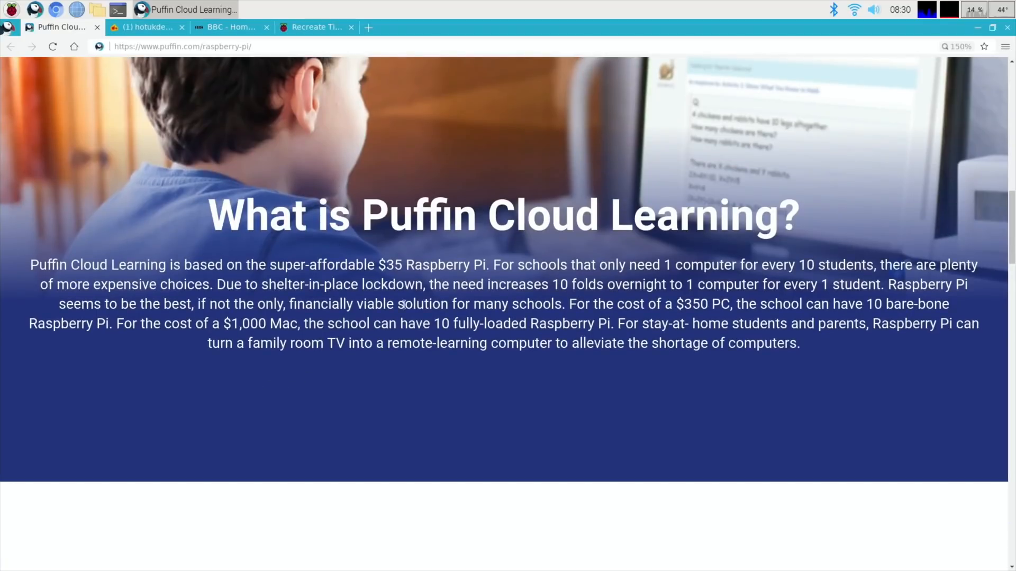
{"action": "scroll", "coordinate": [405, 250], "scroll_direction": "down", "scroll_amount": 5}
{"action": "scroll", "coordinate": [404, 249], "scroll_direction": "down", "scroll_amount": 2}
{"action": "scroll", "coordinate": [404, 250], "scroll_direction": "down", "scroll_amount": 2}
{"action": "scroll", "coordinate": [404, 250], "scroll_direction": "down", "scroll_amount": 2}
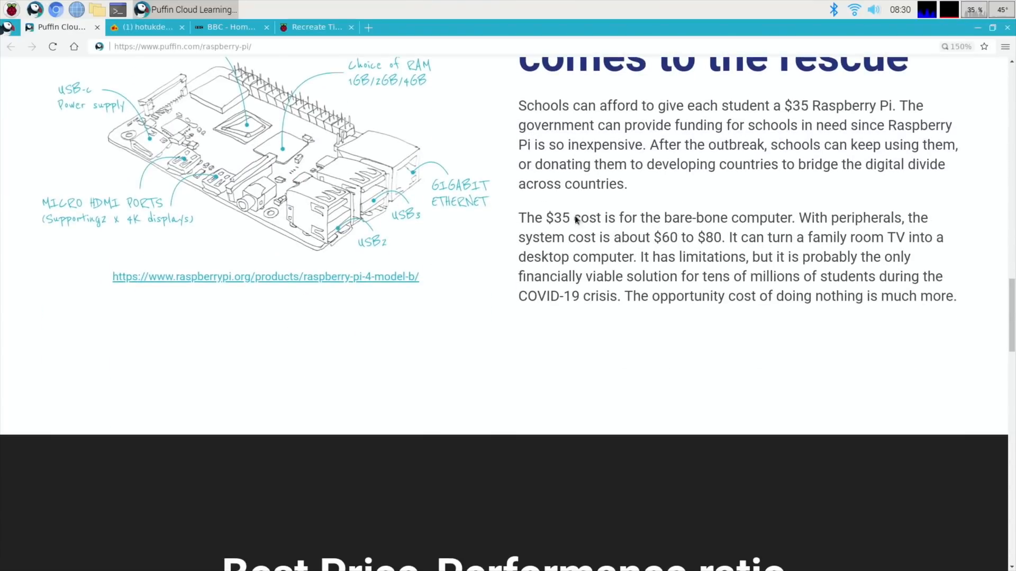
{"action": "scroll", "coordinate": [590, 253], "scroll_direction": "down", "scroll_amount": 5}
{"action": "scroll", "coordinate": [556, 263], "scroll_direction": "down", "scroll_amount": 4}
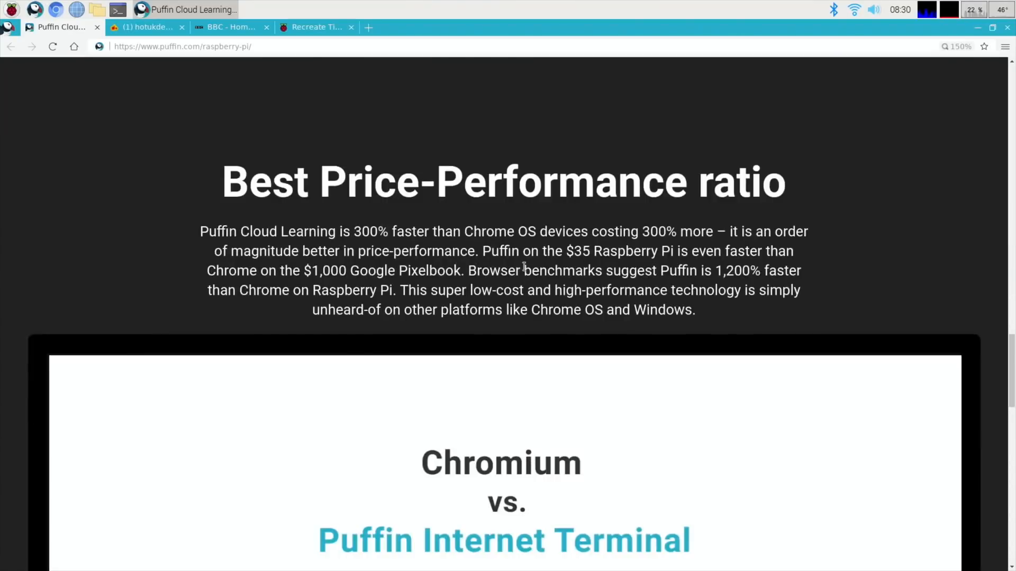
{"action": "scroll", "coordinate": [528, 266], "scroll_direction": "down", "scroll_amount": 2}
{"action": "scroll", "coordinate": [523, 266], "scroll_direction": "down", "scroll_amount": 3}
{"action": "scroll", "coordinate": [520, 269], "scroll_direction": "down", "scroll_amount": 2}
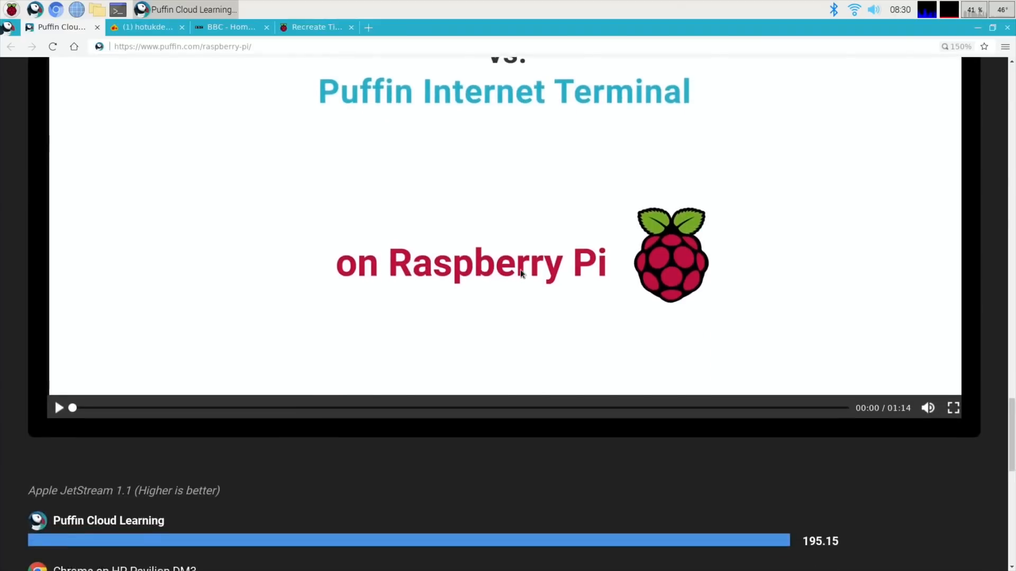
{"action": "scroll", "coordinate": [520, 269], "scroll_direction": "down", "scroll_amount": 4}
{"action": "scroll", "coordinate": [520, 270], "scroll_direction": "down", "scroll_amount": 4}
{"action": "scroll", "coordinate": [519, 275], "scroll_direction": "down", "scroll_amount": 2}
{"action": "scroll", "coordinate": [484, 310], "scroll_direction": "down", "scroll_amount": 1}
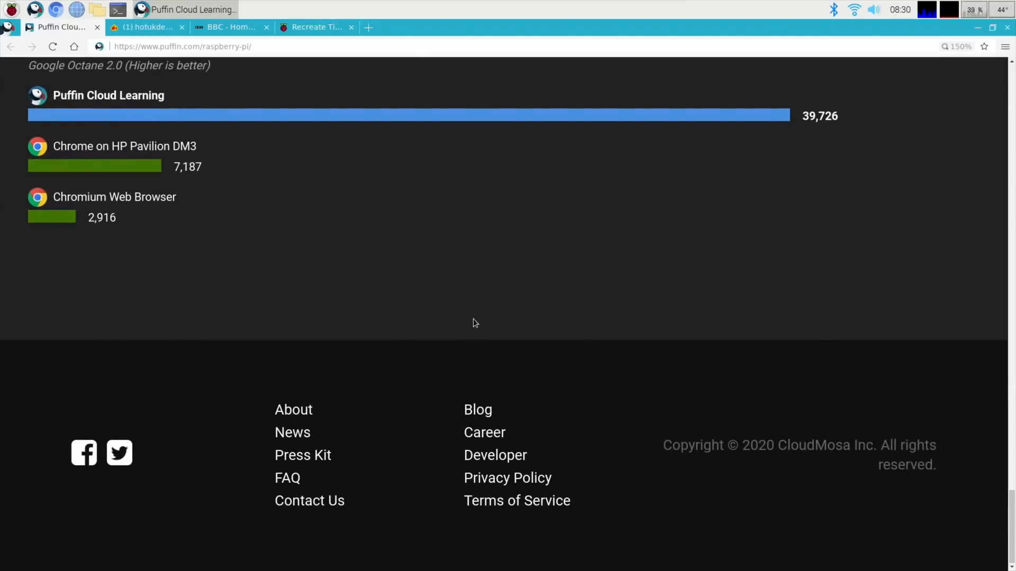
{"action": "scroll", "coordinate": [465, 317], "scroll_direction": "up", "scroll_amount": 6}
{"action": "scroll", "coordinate": [464, 316], "scroll_direction": "up", "scroll_amount": 5}
{"action": "scroll", "coordinate": [464, 315], "scroll_direction": "up", "scroll_amount": 3}
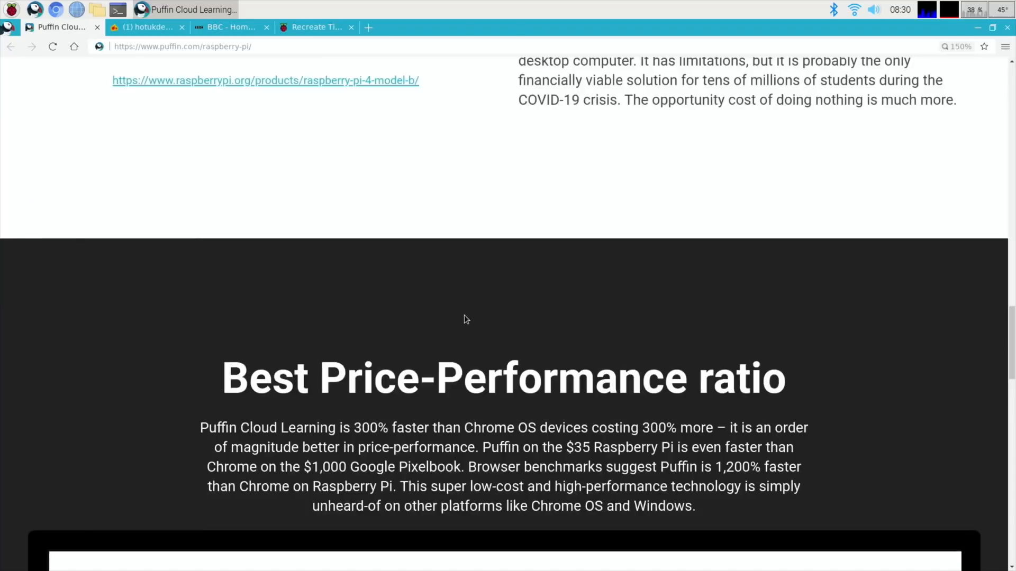
{"action": "scroll", "coordinate": [465, 315], "scroll_direction": "up", "scroll_amount": 4}
{"action": "scroll", "coordinate": [463, 313], "scroll_direction": "up", "scroll_amount": 5}
{"action": "scroll", "coordinate": [463, 314], "scroll_direction": "up", "scroll_amount": 5}
{"action": "scroll", "coordinate": [463, 314], "scroll_direction": "up", "scroll_amount": 4}
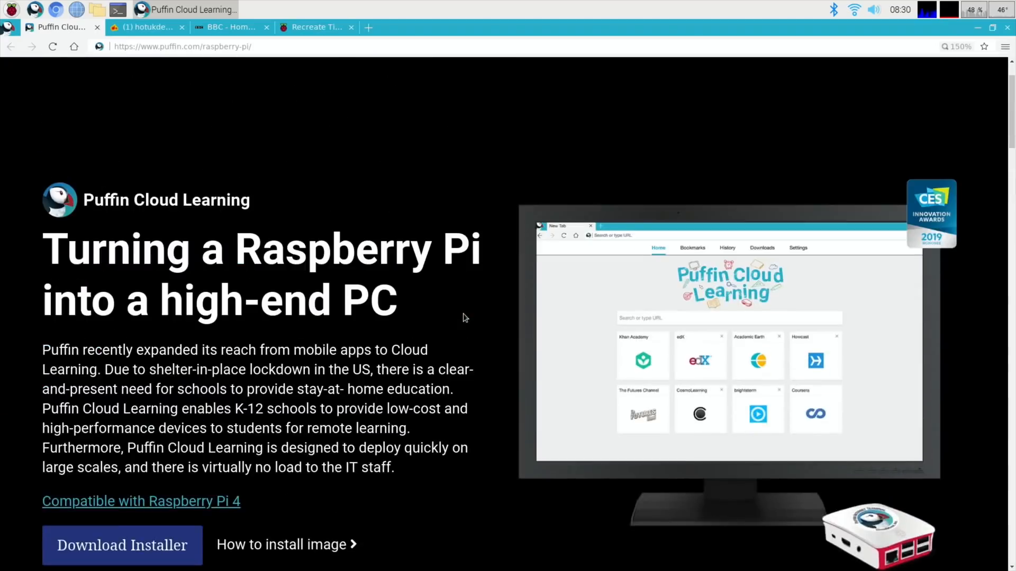
{"action": "scroll", "coordinate": [462, 314], "scroll_direction": "up", "scroll_amount": 3}
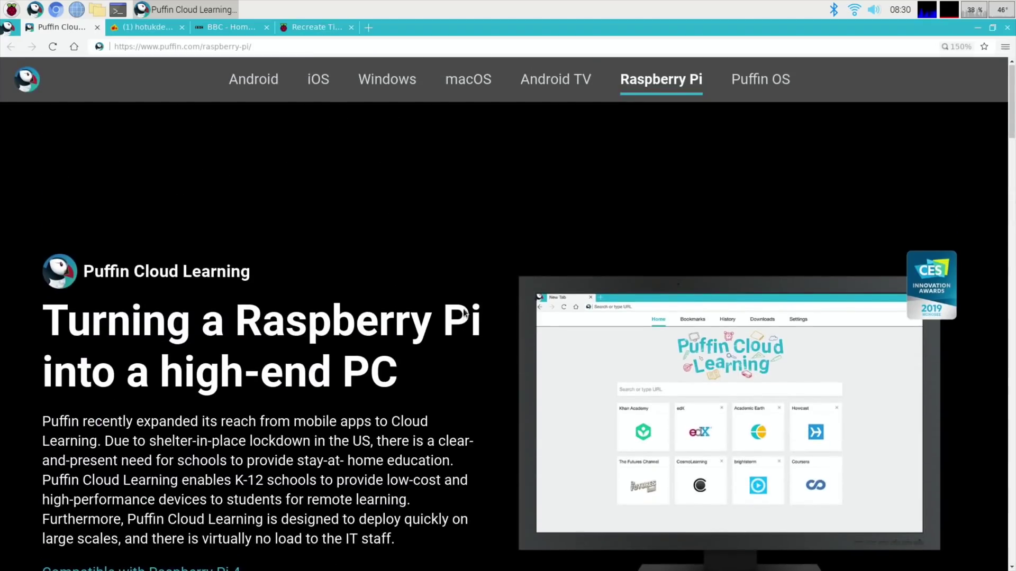
- Minimise Puffin to show the desktop, briefly showing and dismissing the application menu
{"action": "left_click", "coordinate": [977, 30]}
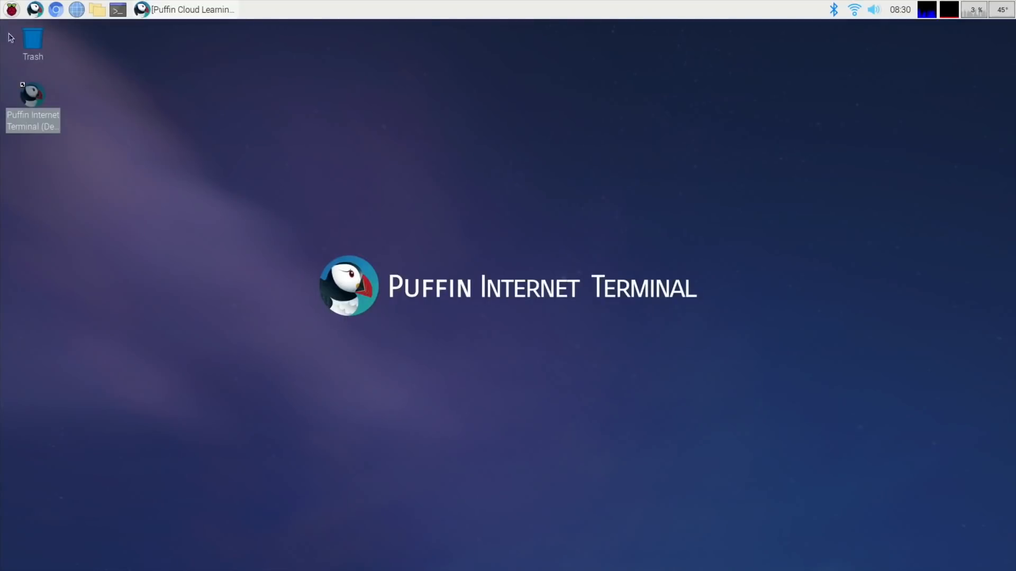
{"action": "left_click", "coordinate": [11, 11]}
{"action": "mouse_move", "coordinate": [47, 157]}
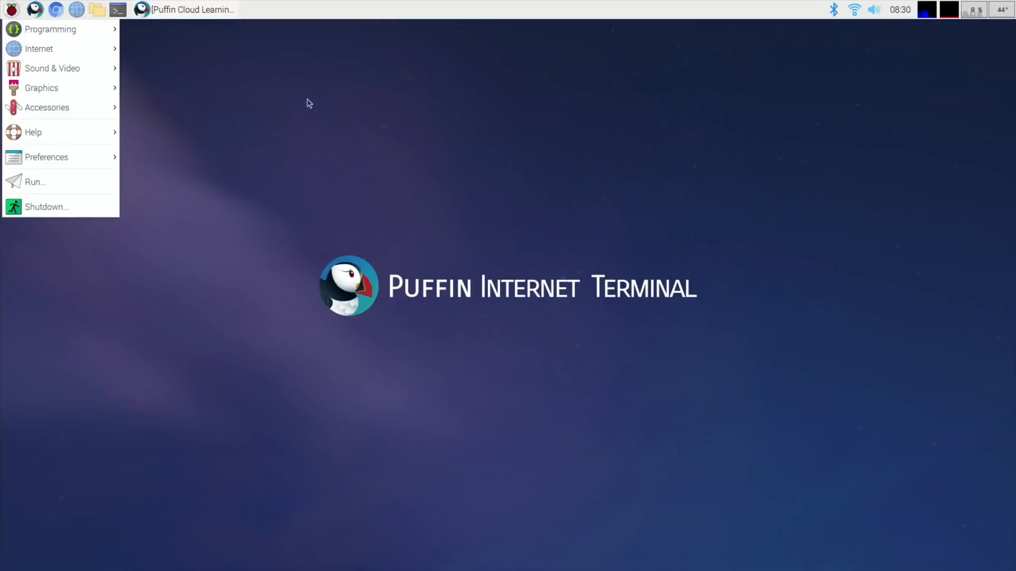
{"action": "left_click", "coordinate": [754, 143]}
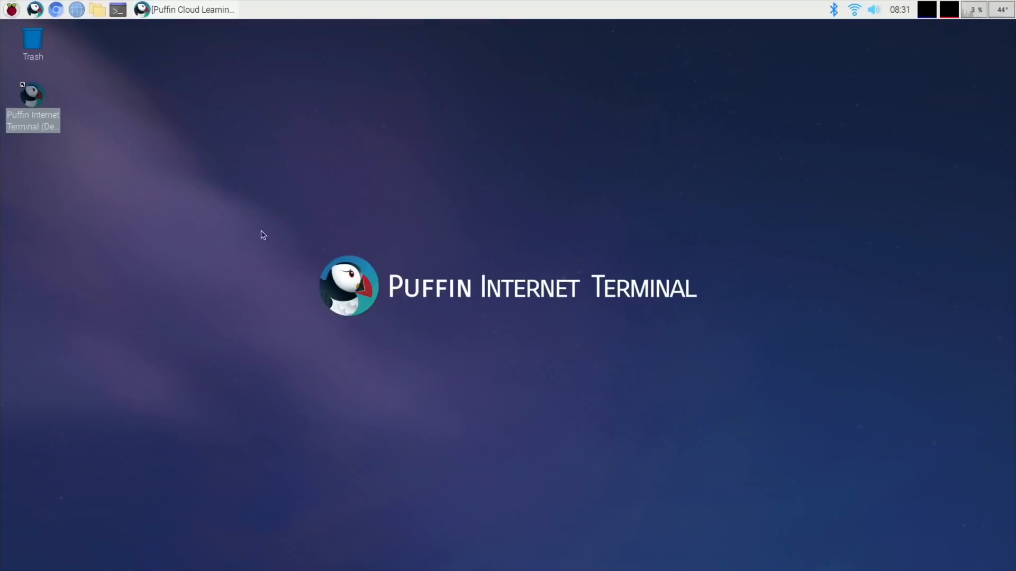
- Restore Puffin, open 'How to install image' and choose the English Raspbian system image download
{"action": "left_click", "coordinate": [187, 10]}
{"action": "scroll", "coordinate": [259, 294], "scroll_direction": "down", "scroll_amount": 4}
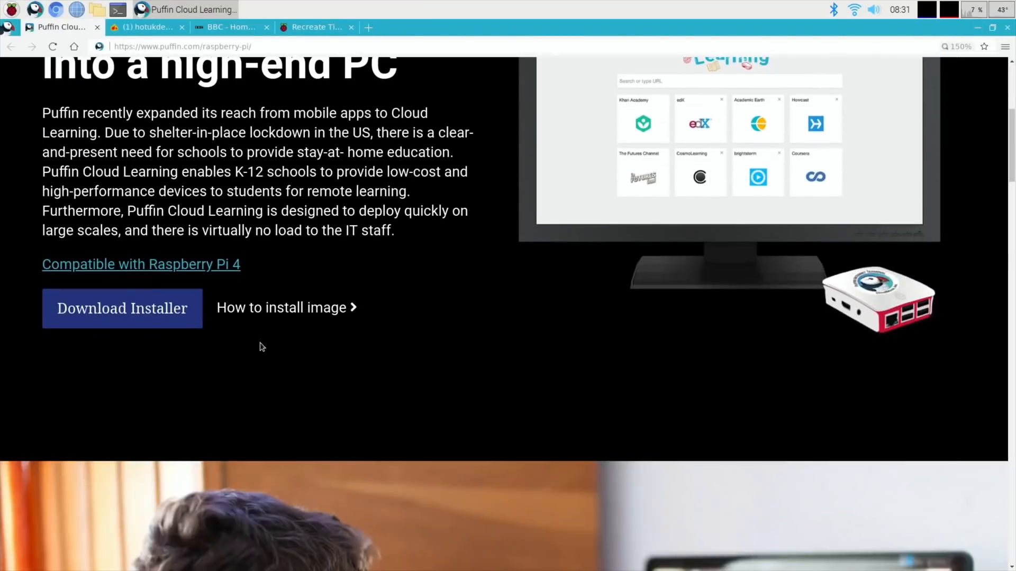
{"action": "scroll", "coordinate": [276, 378], "scroll_direction": "down", "scroll_amount": 4}
{"action": "scroll", "coordinate": [276, 377], "scroll_direction": "down", "scroll_amount": 4}
{"action": "scroll", "coordinate": [277, 381], "scroll_direction": "down", "scroll_amount": 3}
{"action": "scroll", "coordinate": [301, 407], "scroll_direction": "up", "scroll_amount": 8}
{"action": "left_click", "coordinate": [186, 9]}
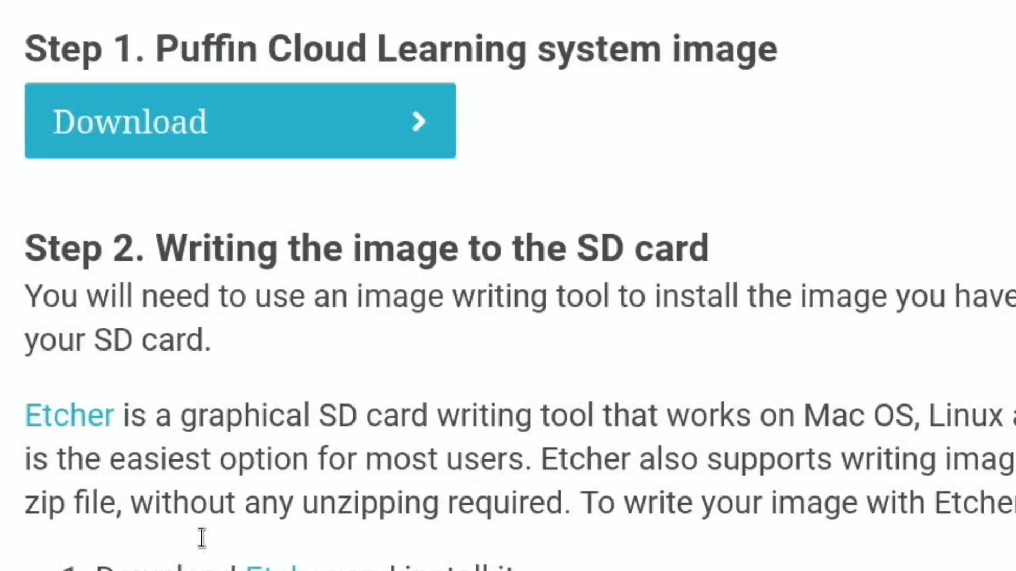
{"action": "left_click", "coordinate": [192, 130]}
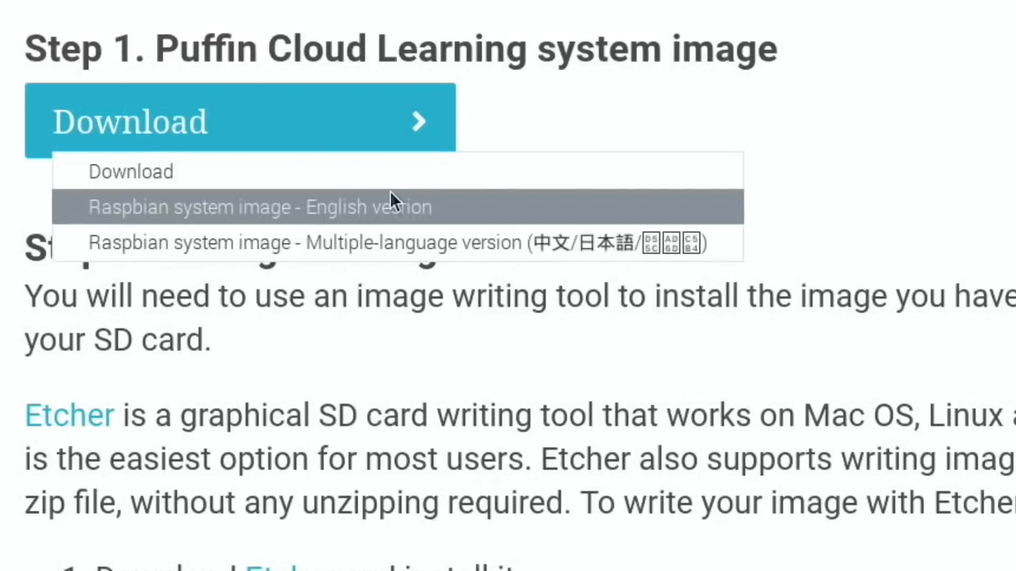
{"action": "left_click", "coordinate": [347, 208]}
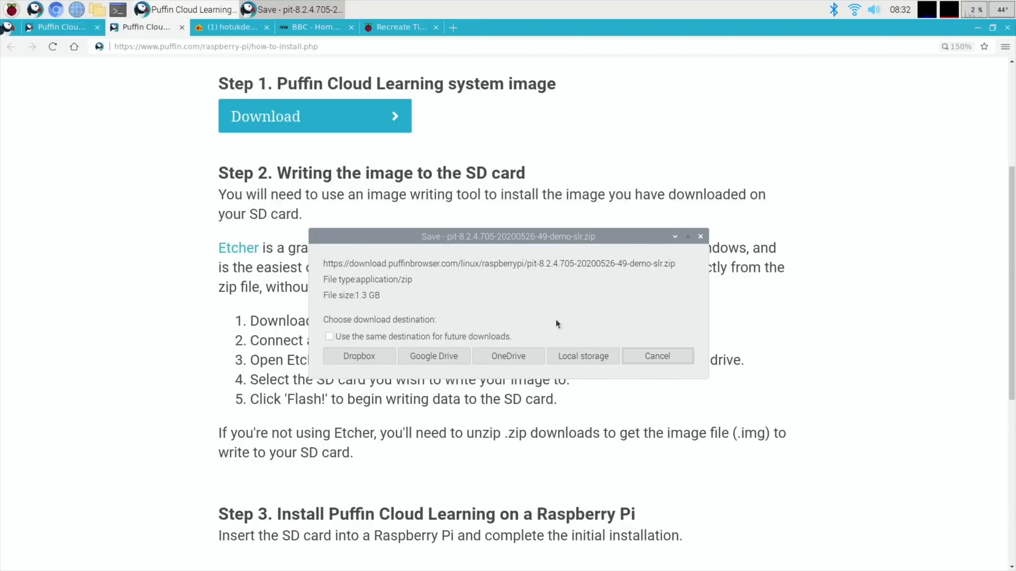
- Open Puffin Settings from the menu, cancel the image download and return to the Raspberry Pi tab
{"action": "left_click", "coordinate": [1005, 49]}
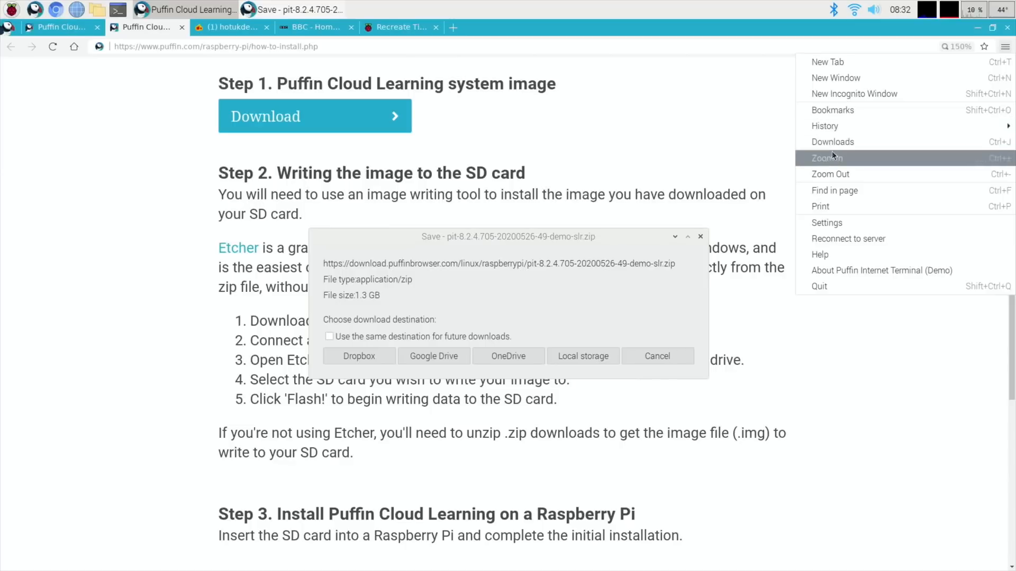
{"action": "left_click", "coordinate": [826, 222]}
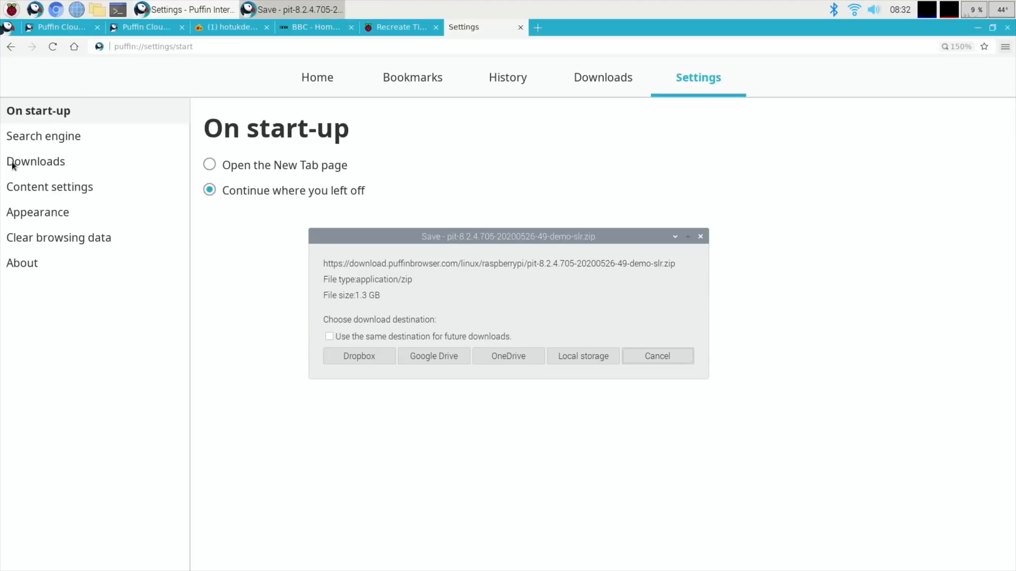
{"action": "left_click", "coordinate": [676, 355]}
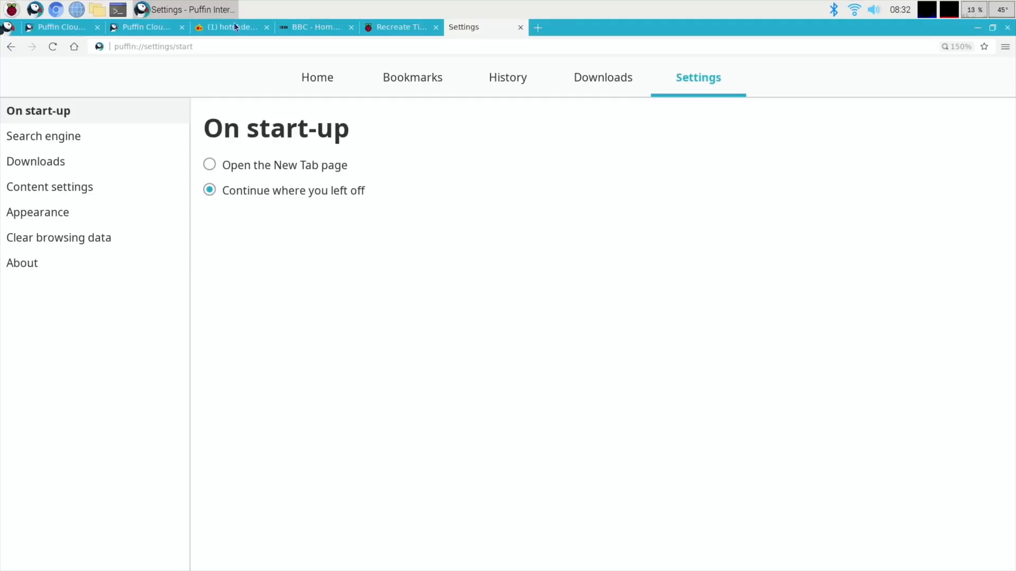
{"action": "left_click", "coordinate": [63, 27]}
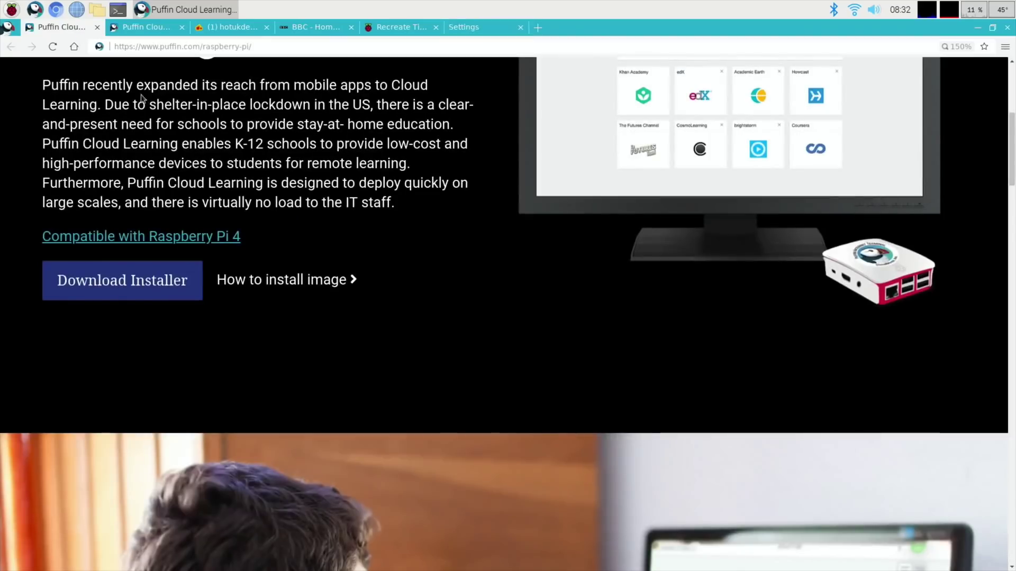
- Go to youtube, search leepspvideo stadia, play the Supercross Stadia video and exit full screen
{"action": "left_click", "coordinate": [189, 46]}
{"action": "type", "text": "youtub"}
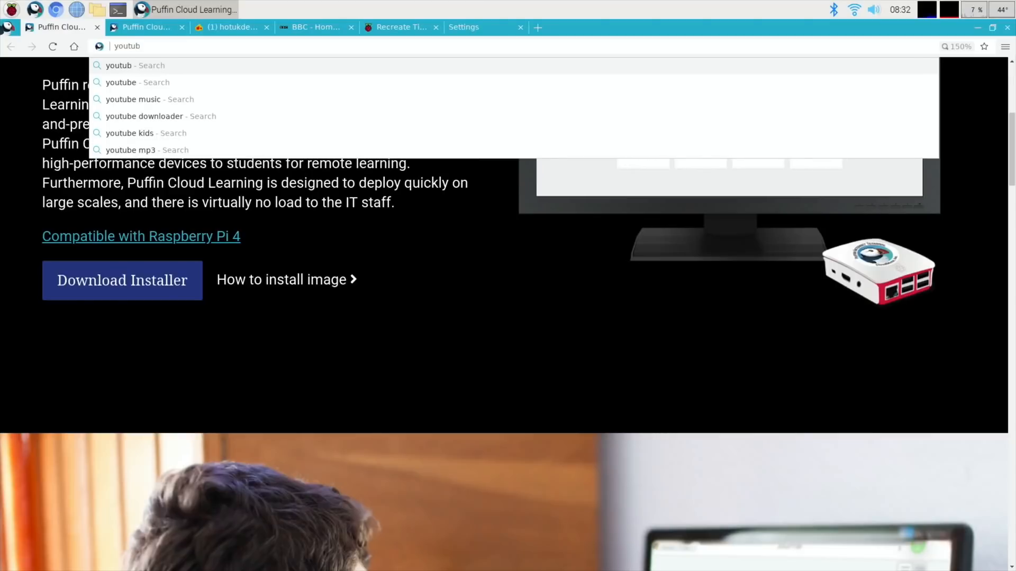
{"action": "key", "text": "Return"}
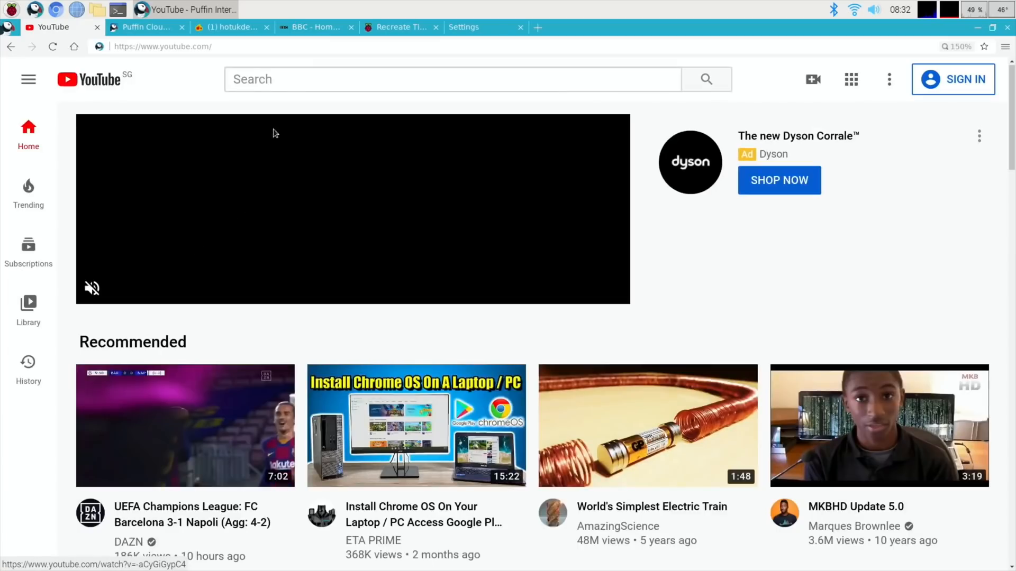
{"action": "left_click", "coordinate": [292, 80]}
{"action": "type", "text": "leepspv"}
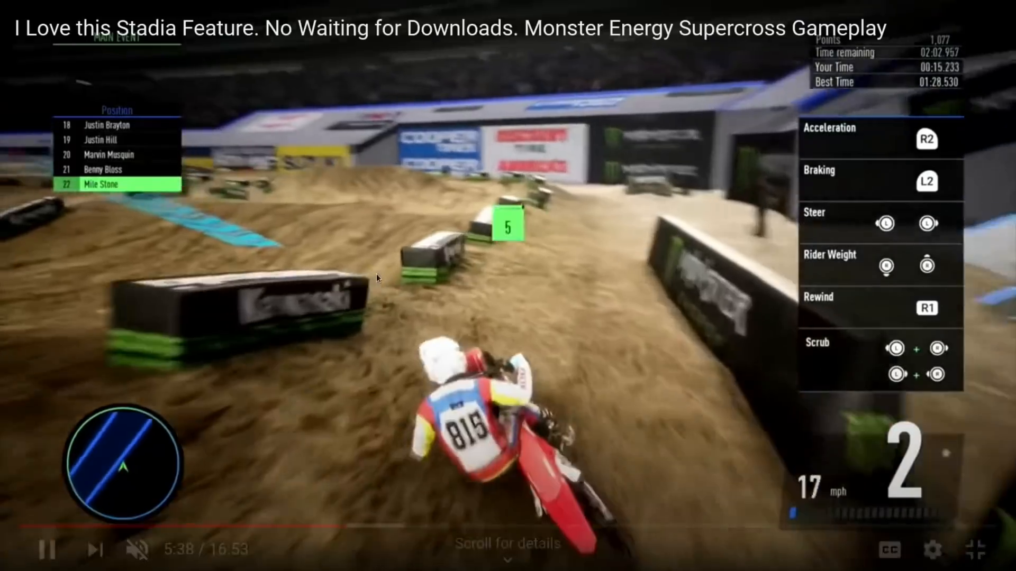
{"action": "key", "text": "F11"}
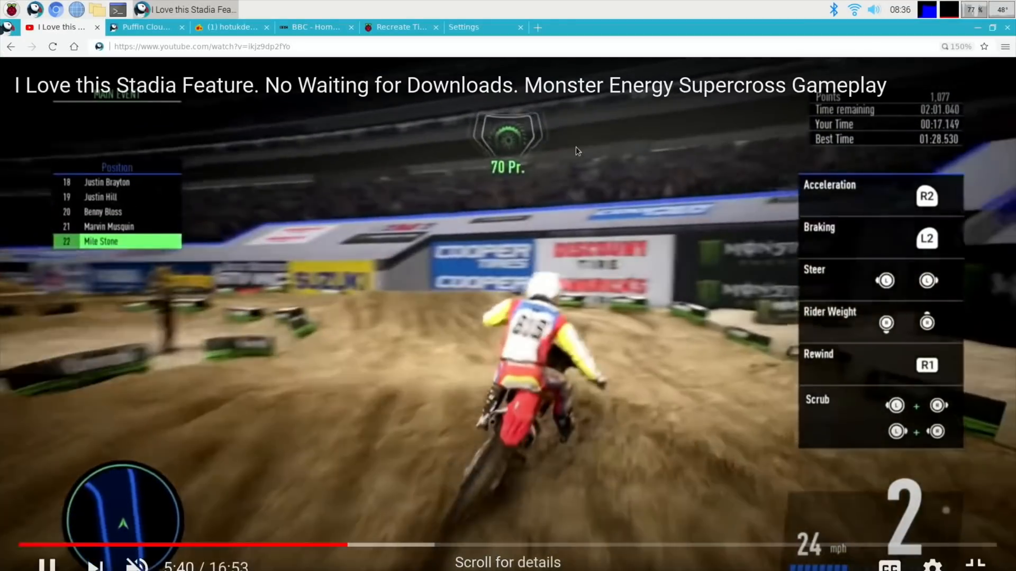
{"action": "key", "text": "Escape"}
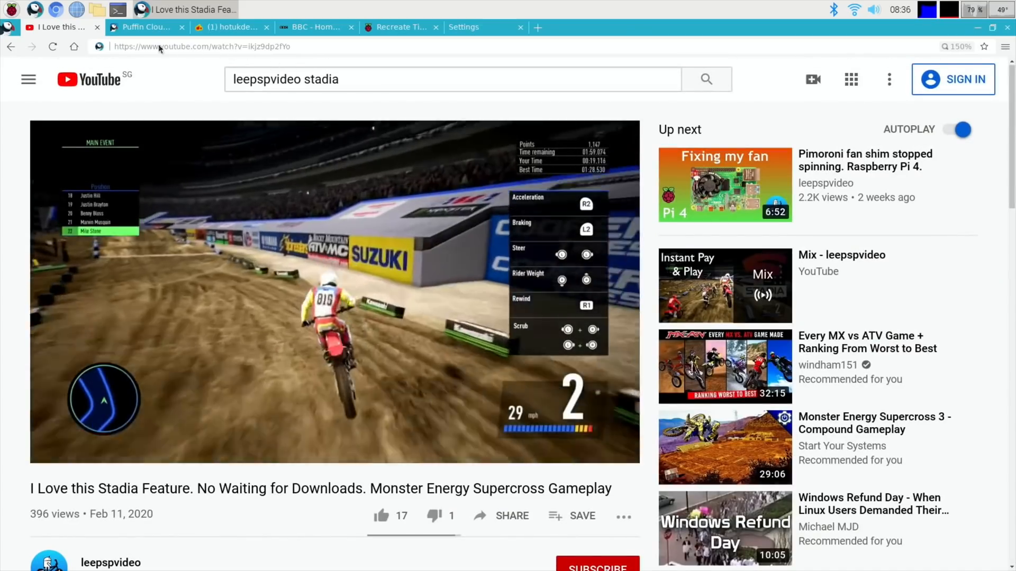
- Switch to the hotukdeals tab and open the Crucial BX500 SSD deal
{"action": "left_click", "coordinate": [151, 30]}
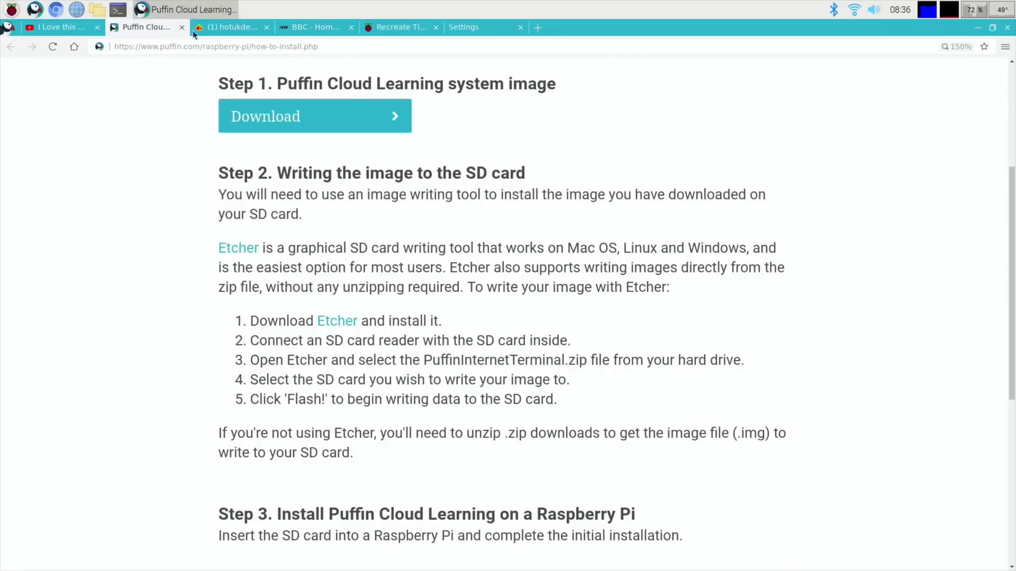
{"action": "left_click", "coordinate": [225, 28]}
{"action": "scroll", "coordinate": [328, 222], "scroll_direction": "down", "scroll_amount": 3}
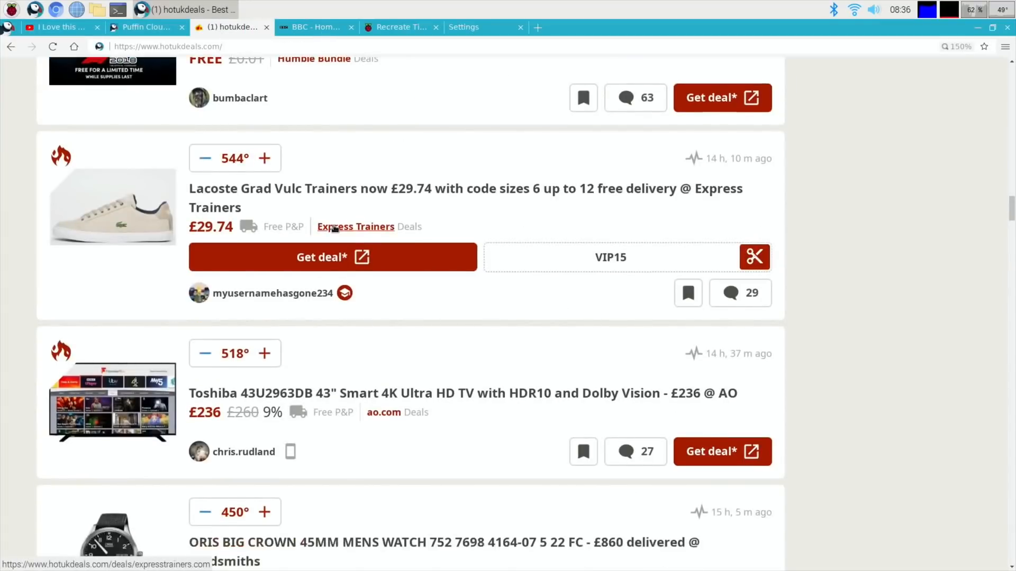
{"action": "scroll", "coordinate": [331, 229], "scroll_direction": "down", "scroll_amount": 8}
{"action": "scroll", "coordinate": [318, 254], "scroll_direction": "down", "scroll_amount": 8}
{"action": "scroll", "coordinate": [317, 259], "scroll_direction": "down", "scroll_amount": 1}
{"action": "left_click", "coordinate": [313, 225]}
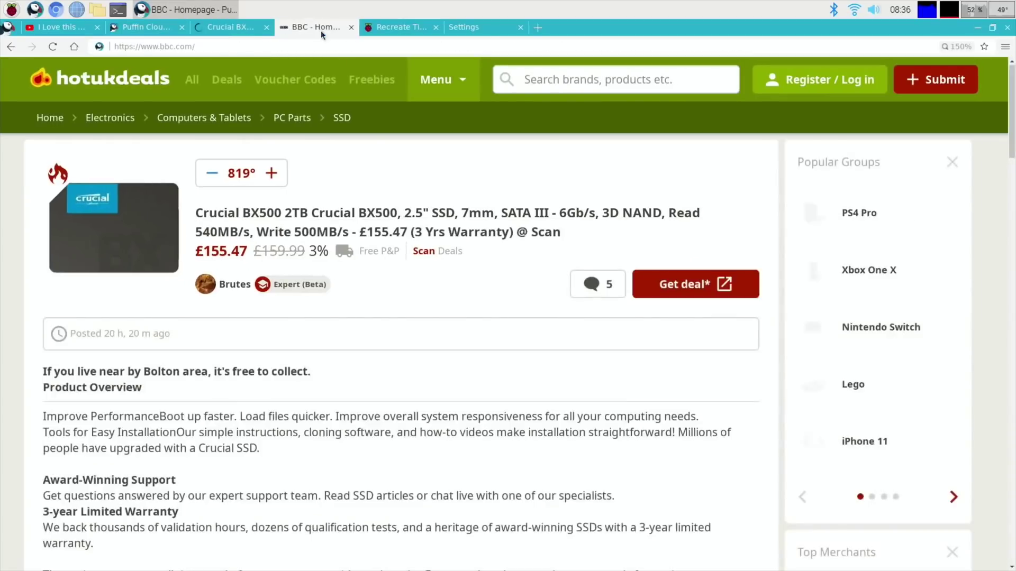
- Switch to the BBC tab and open the Messi and Suarez Barcelona 3-1 Napoli report
{"action": "left_click", "coordinate": [322, 30]}
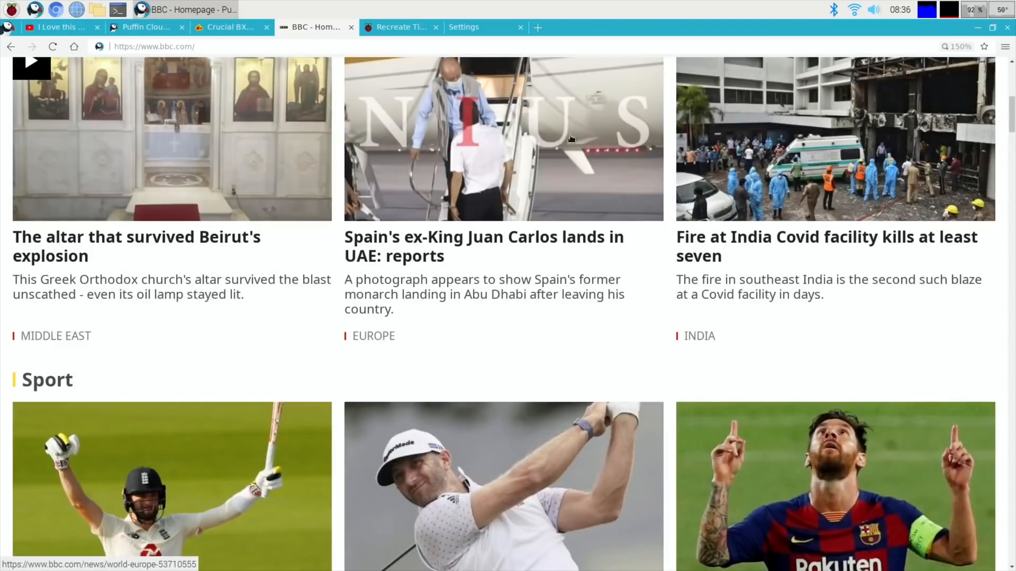
{"action": "scroll", "coordinate": [518, 440], "scroll_direction": "down", "scroll_amount": 2}
{"action": "left_click", "coordinate": [767, 343]}
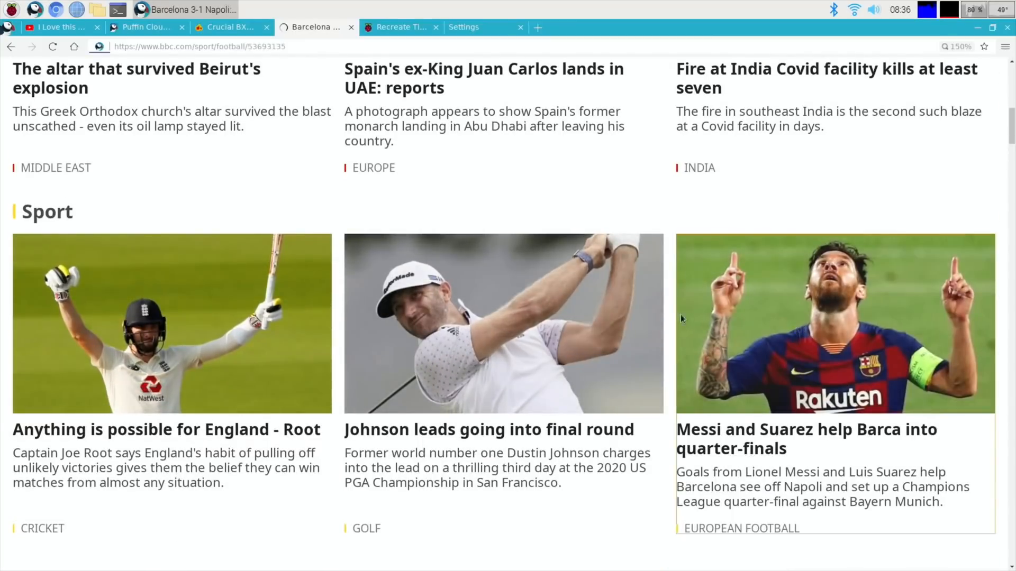
{"action": "scroll", "coordinate": [353, 305], "scroll_direction": "down", "scroll_amount": 5}
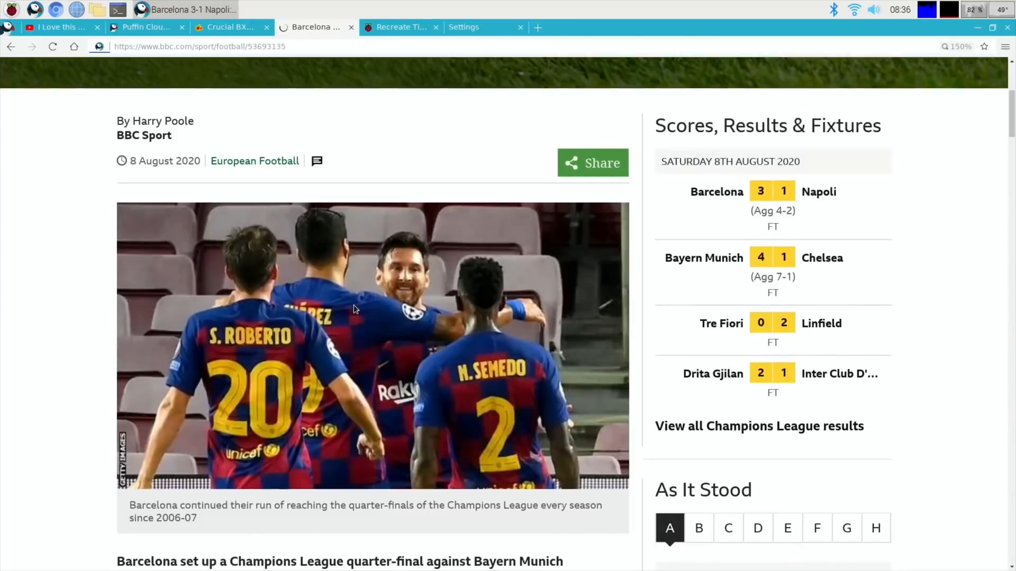
{"action": "scroll", "coordinate": [354, 305], "scroll_direction": "down", "scroll_amount": 2}
{"action": "scroll", "coordinate": [353, 308], "scroll_direction": "down", "scroll_amount": 4}
{"action": "scroll", "coordinate": [355, 308], "scroll_direction": "down", "scroll_amount": 4}
{"action": "scroll", "coordinate": [354, 317], "scroll_direction": "up", "scroll_amount": 4}
{"action": "scroll", "coordinate": [355, 335], "scroll_direction": "up", "scroll_amount": 4}
{"action": "scroll", "coordinate": [355, 334], "scroll_direction": "up", "scroll_amount": 5}
{"action": "scroll", "coordinate": [355, 334], "scroll_direction": "up", "scroll_amount": 3}
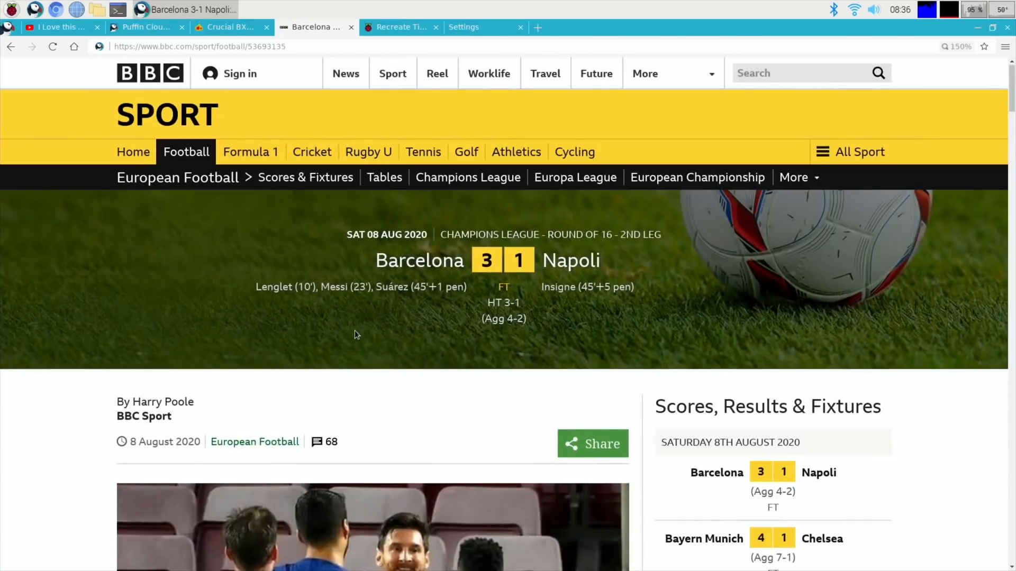